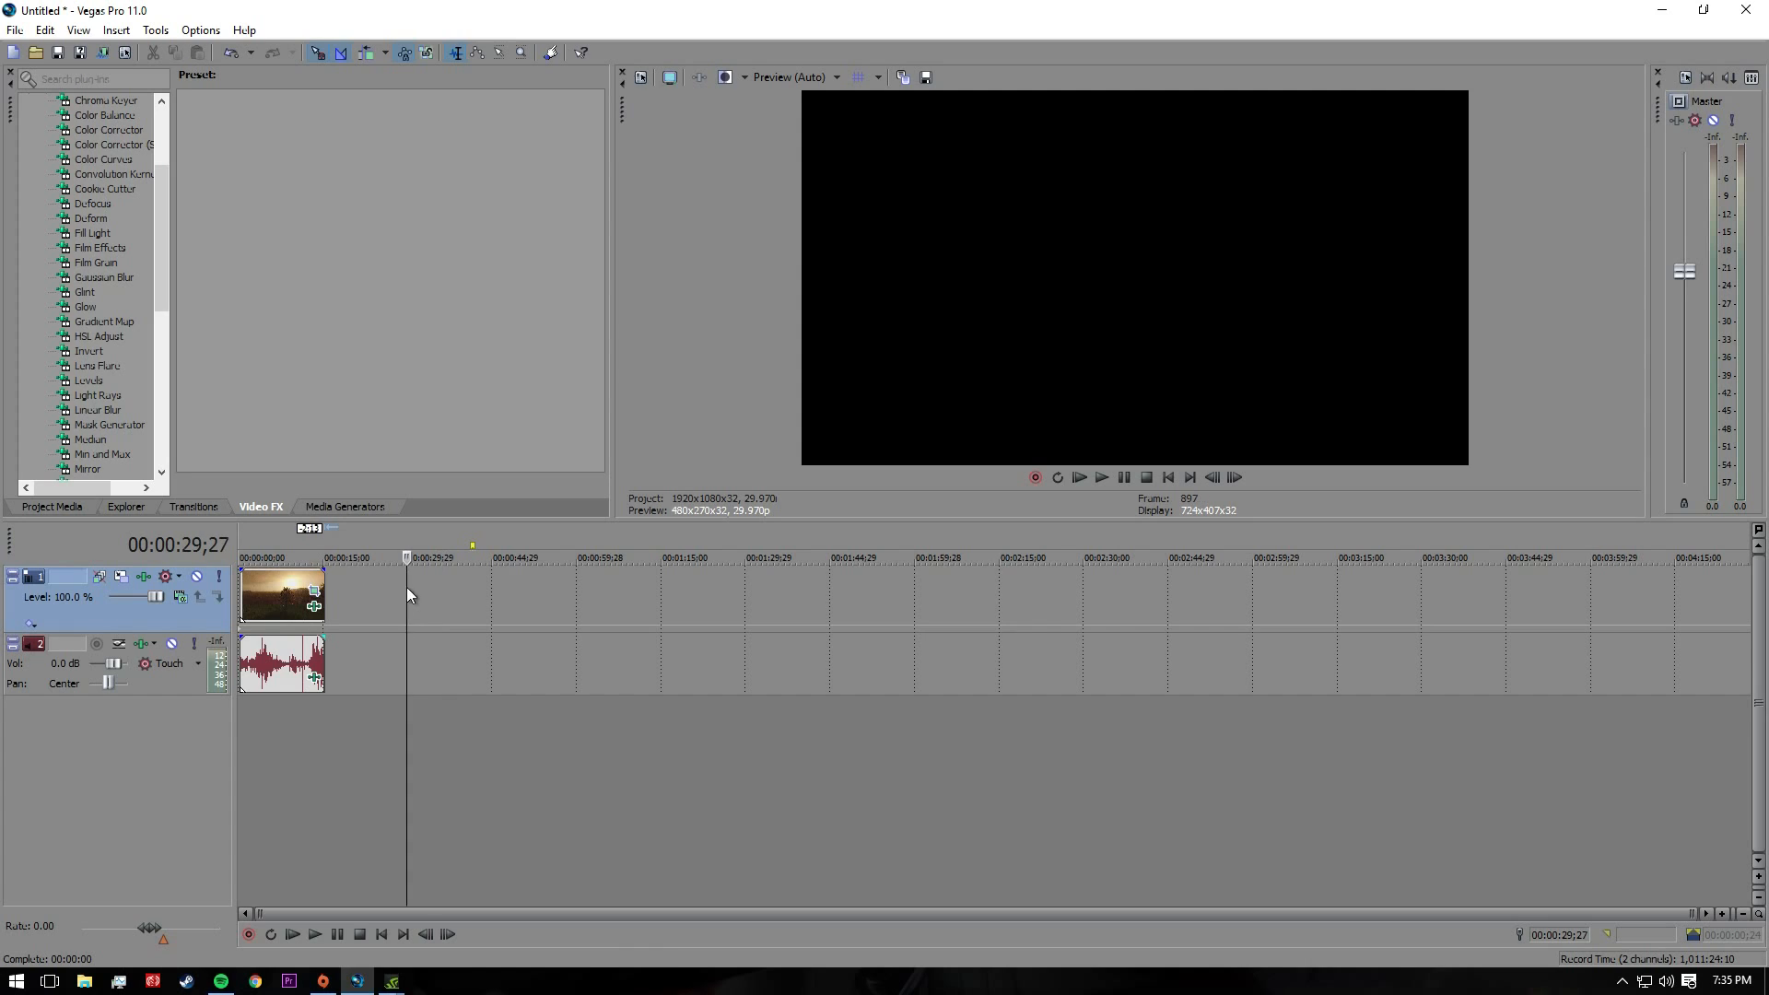
Shift the sunset clip to the start of the timeline and place the playhead just after its end
drag(286, 578, 268, 597)
click(334, 588)
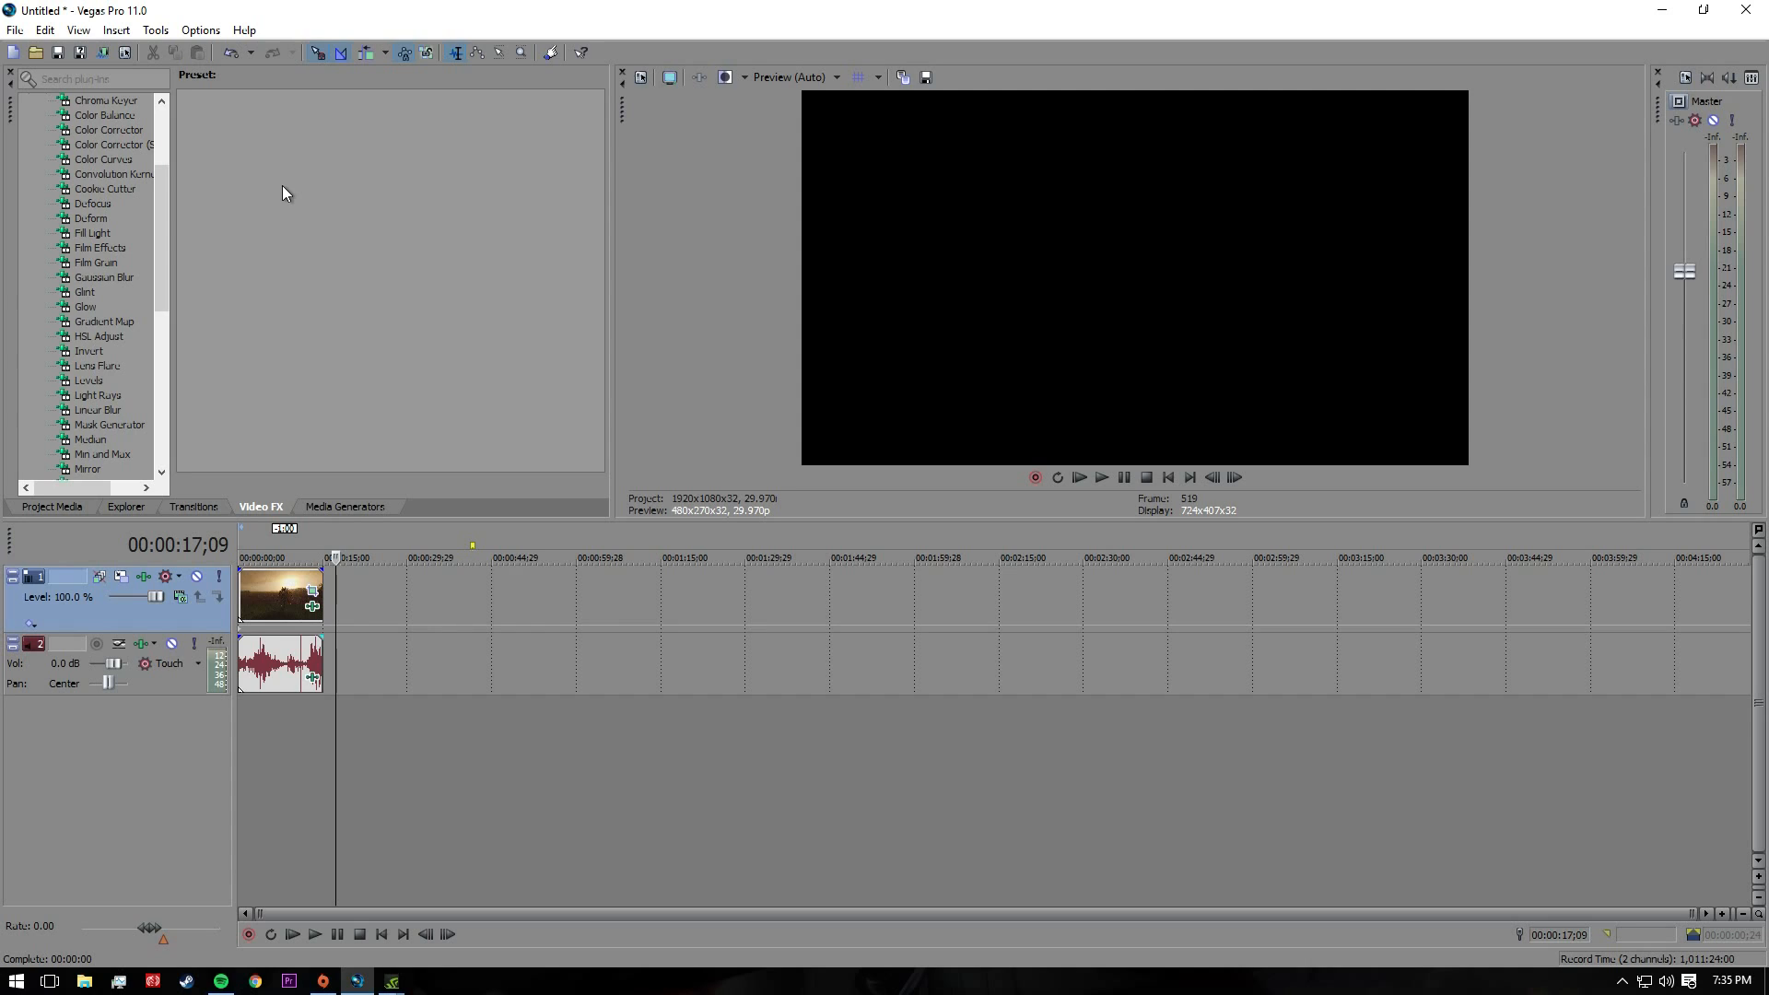
Display all of the project's imported media and inspect the available media options
click(51, 506)
click(369, 248)
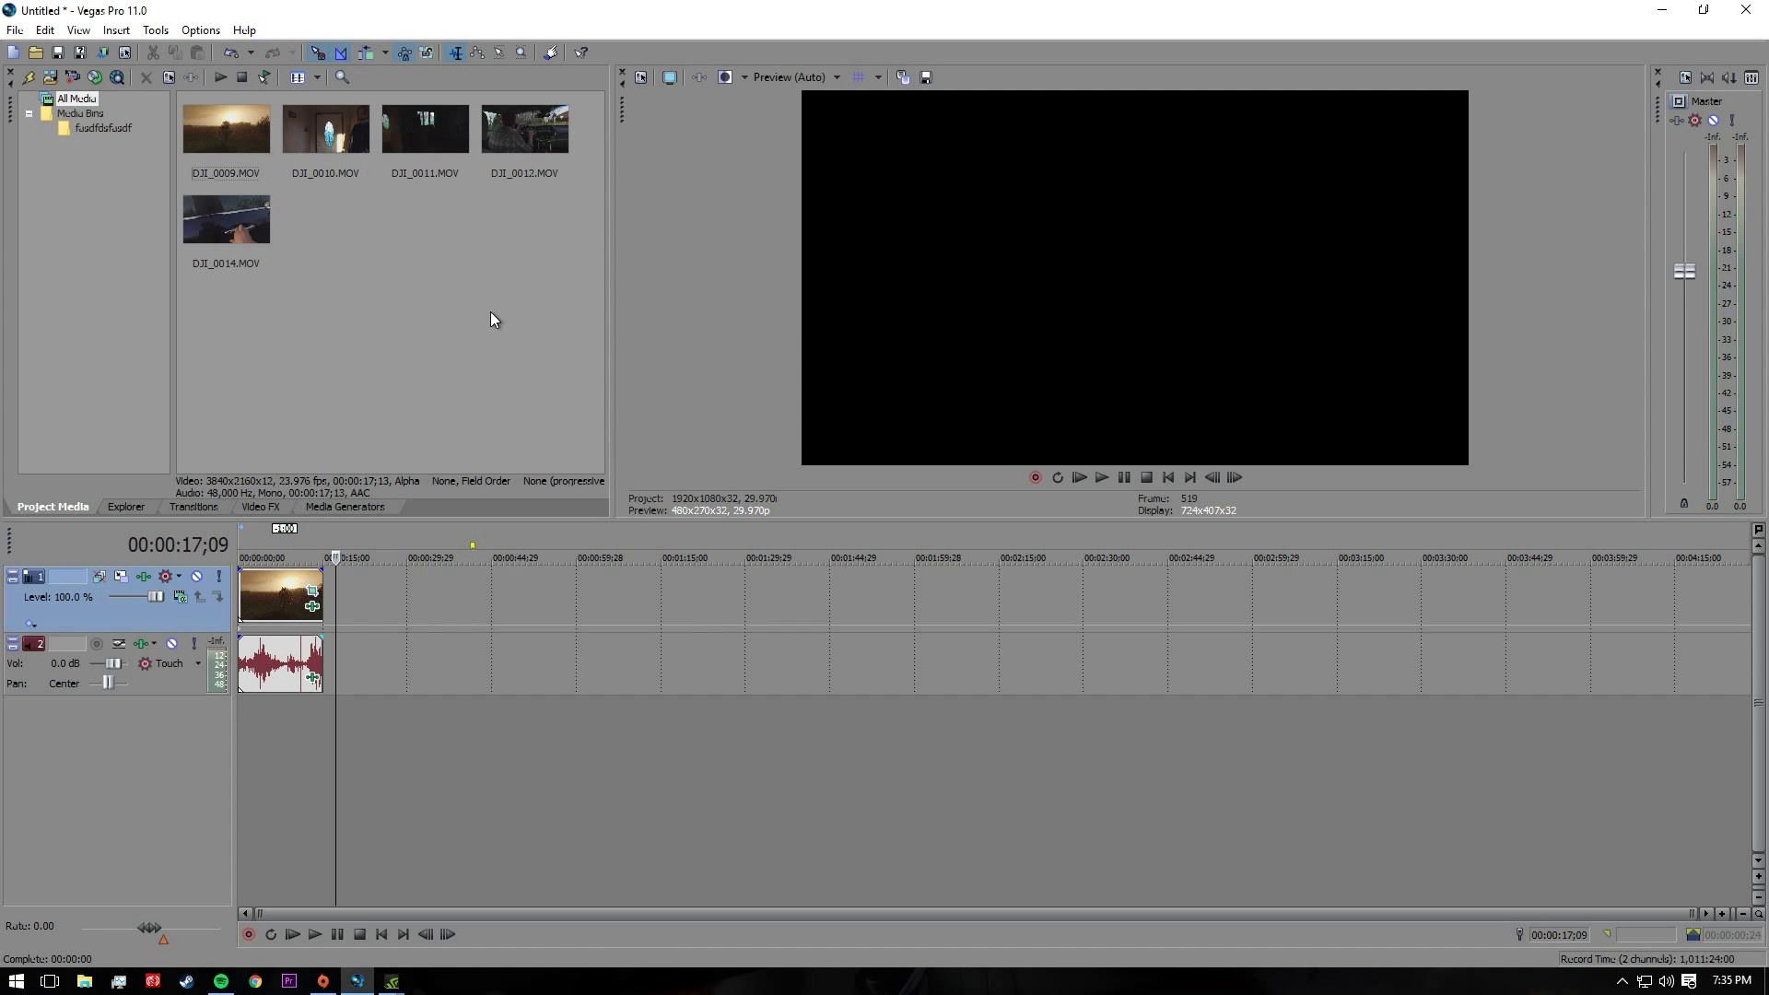
click(77, 102)
click(323, 311)
right_click(558, 300)
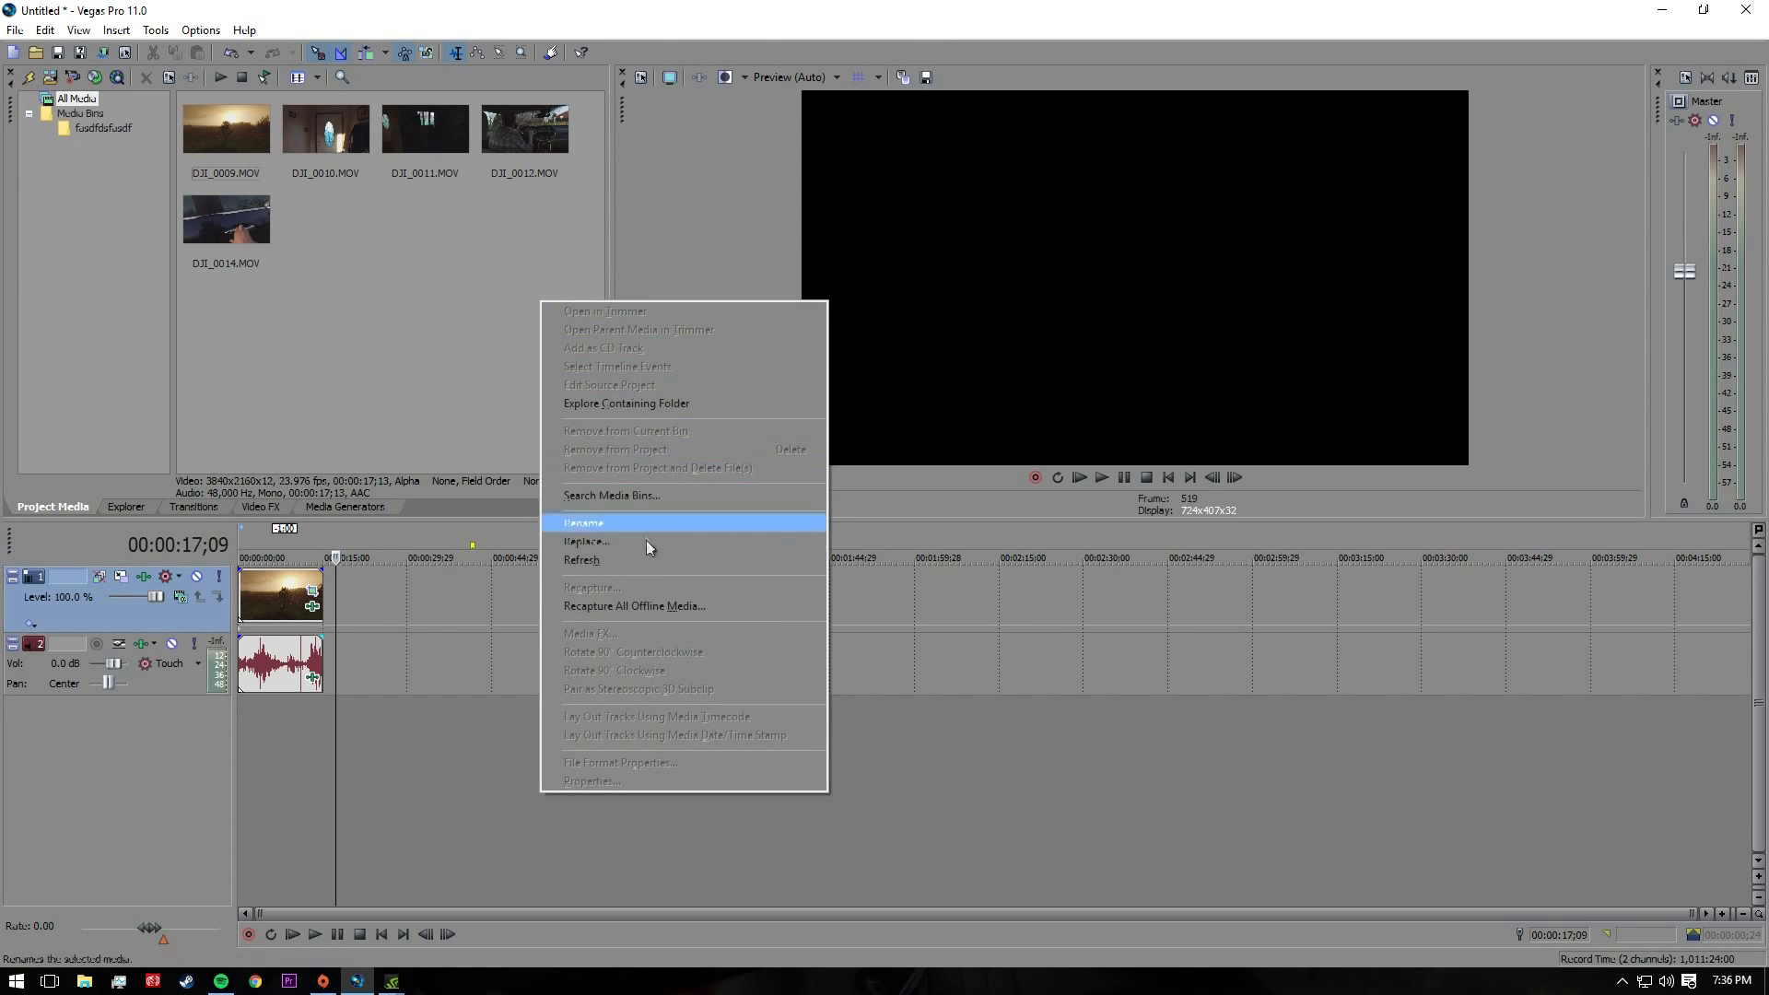
click(472, 389)
Open DJI_0012.MOV in the Trimmer, view it there, and close the Trimmer
right_click(531, 135)
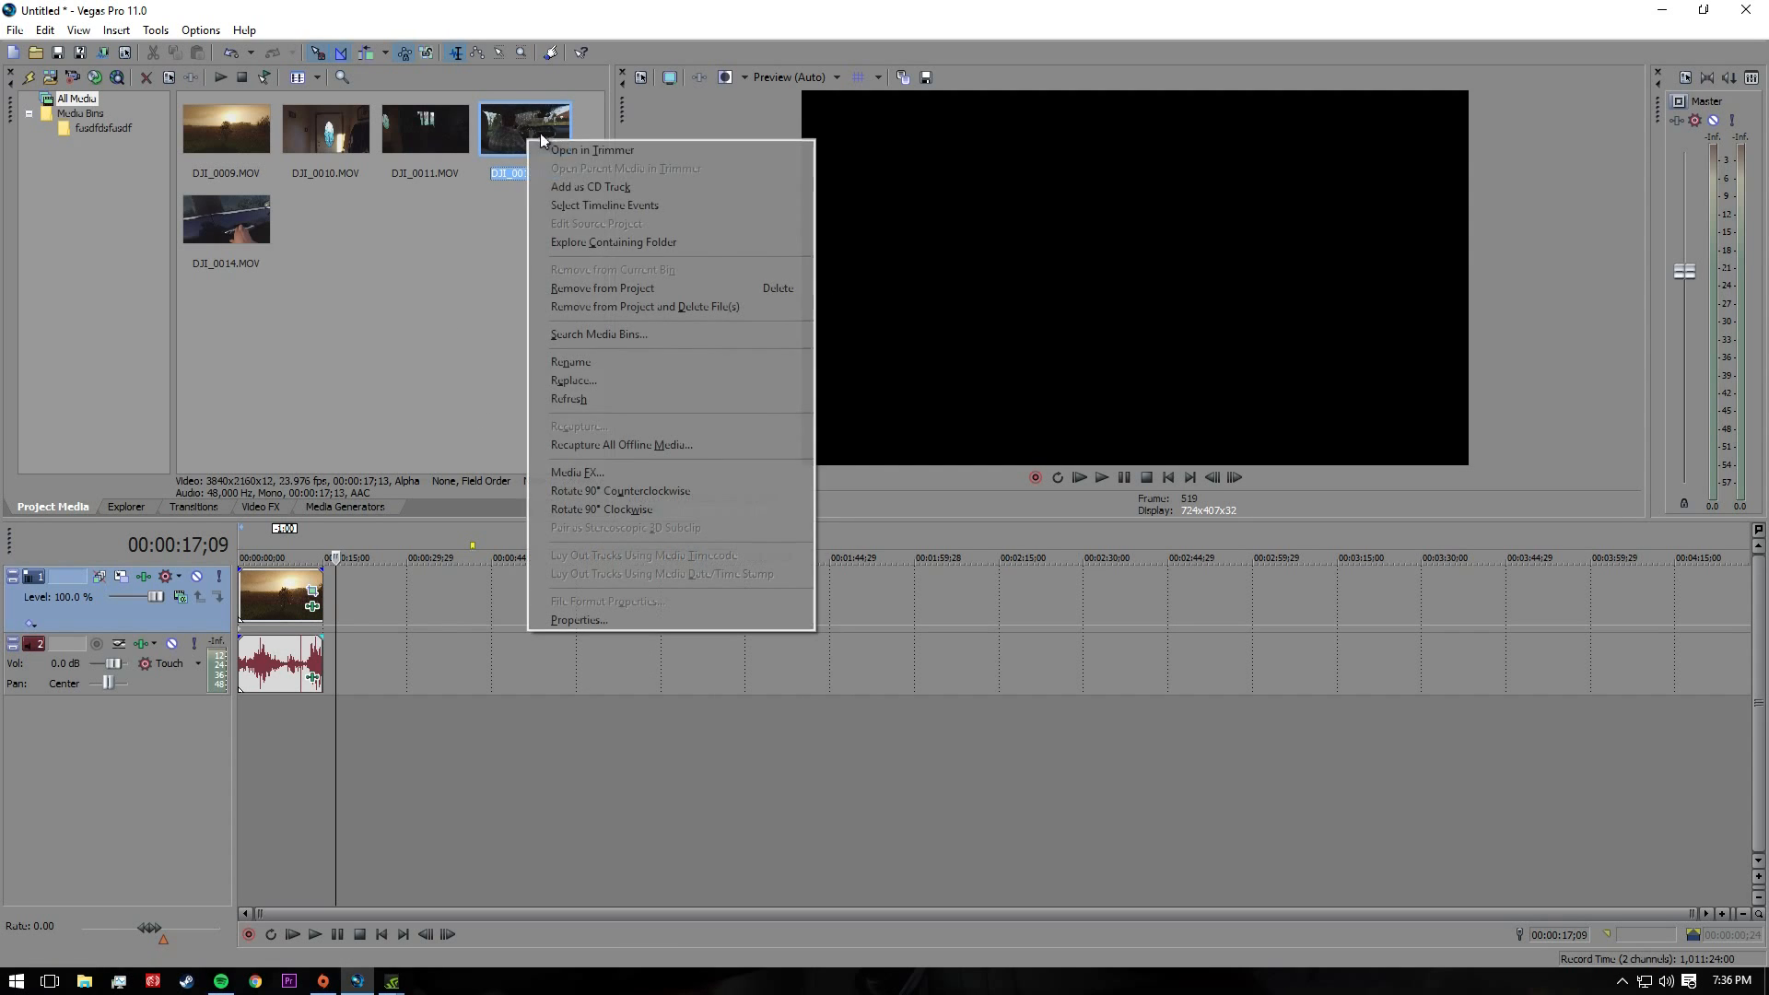
click(634, 152)
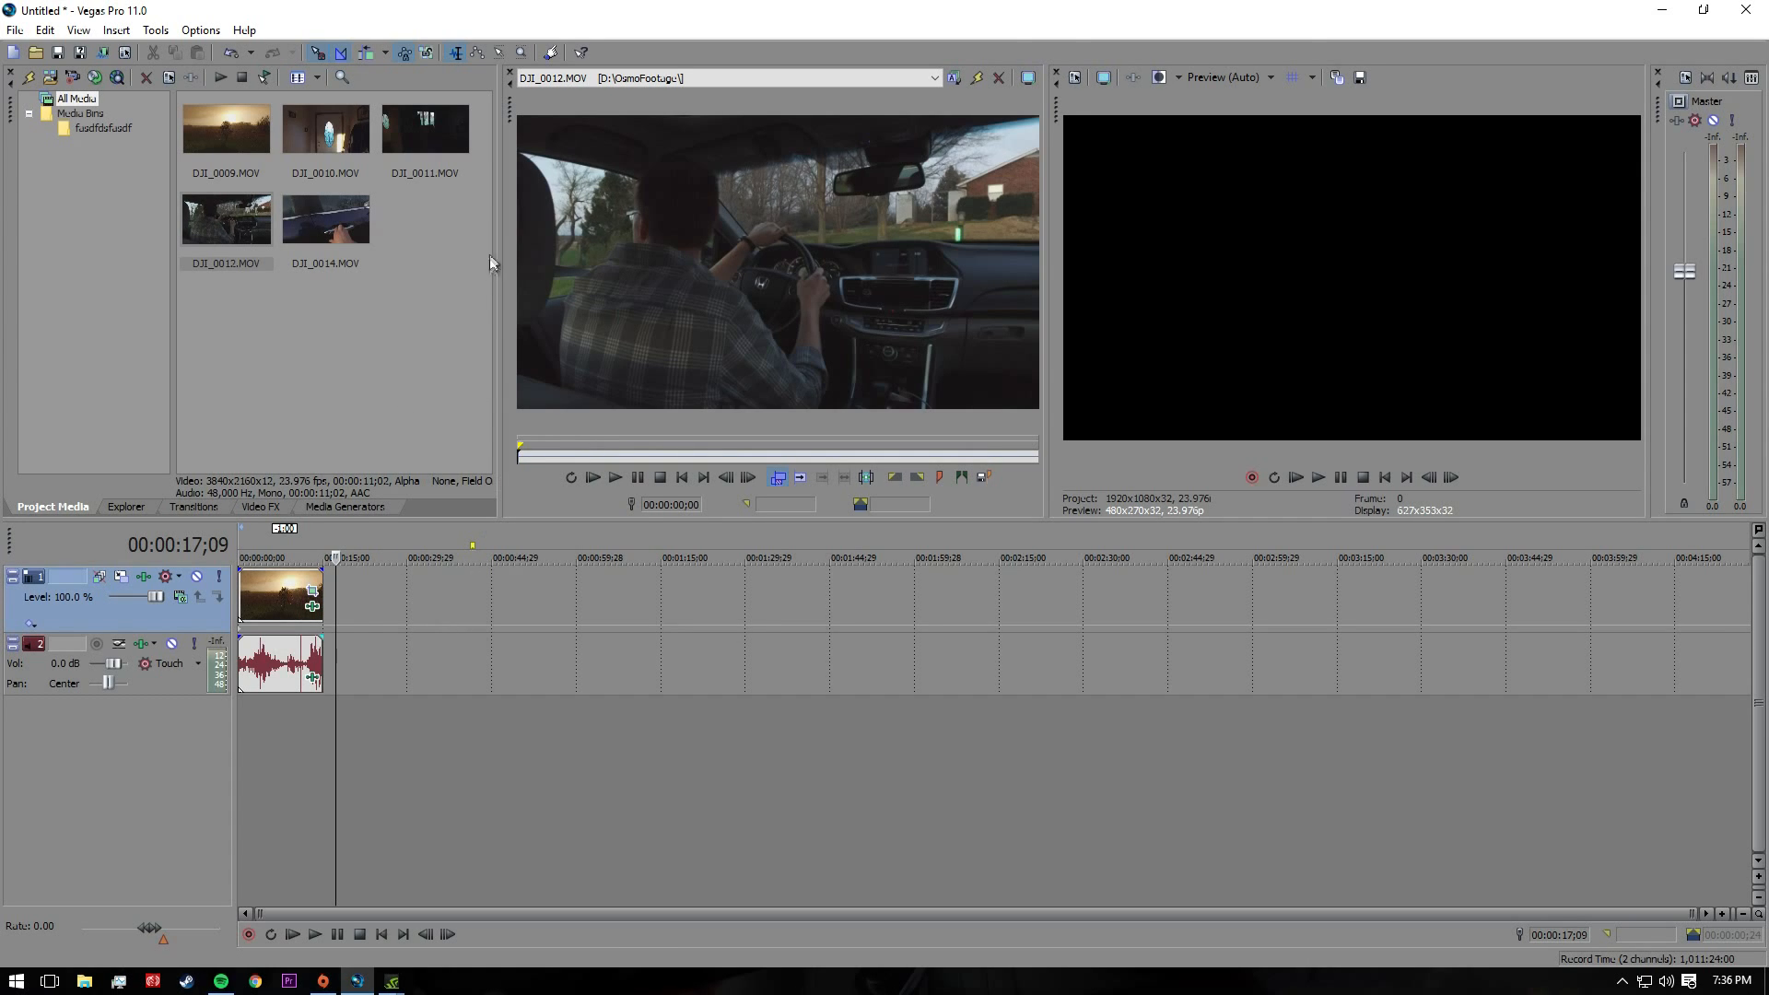
click(508, 71)
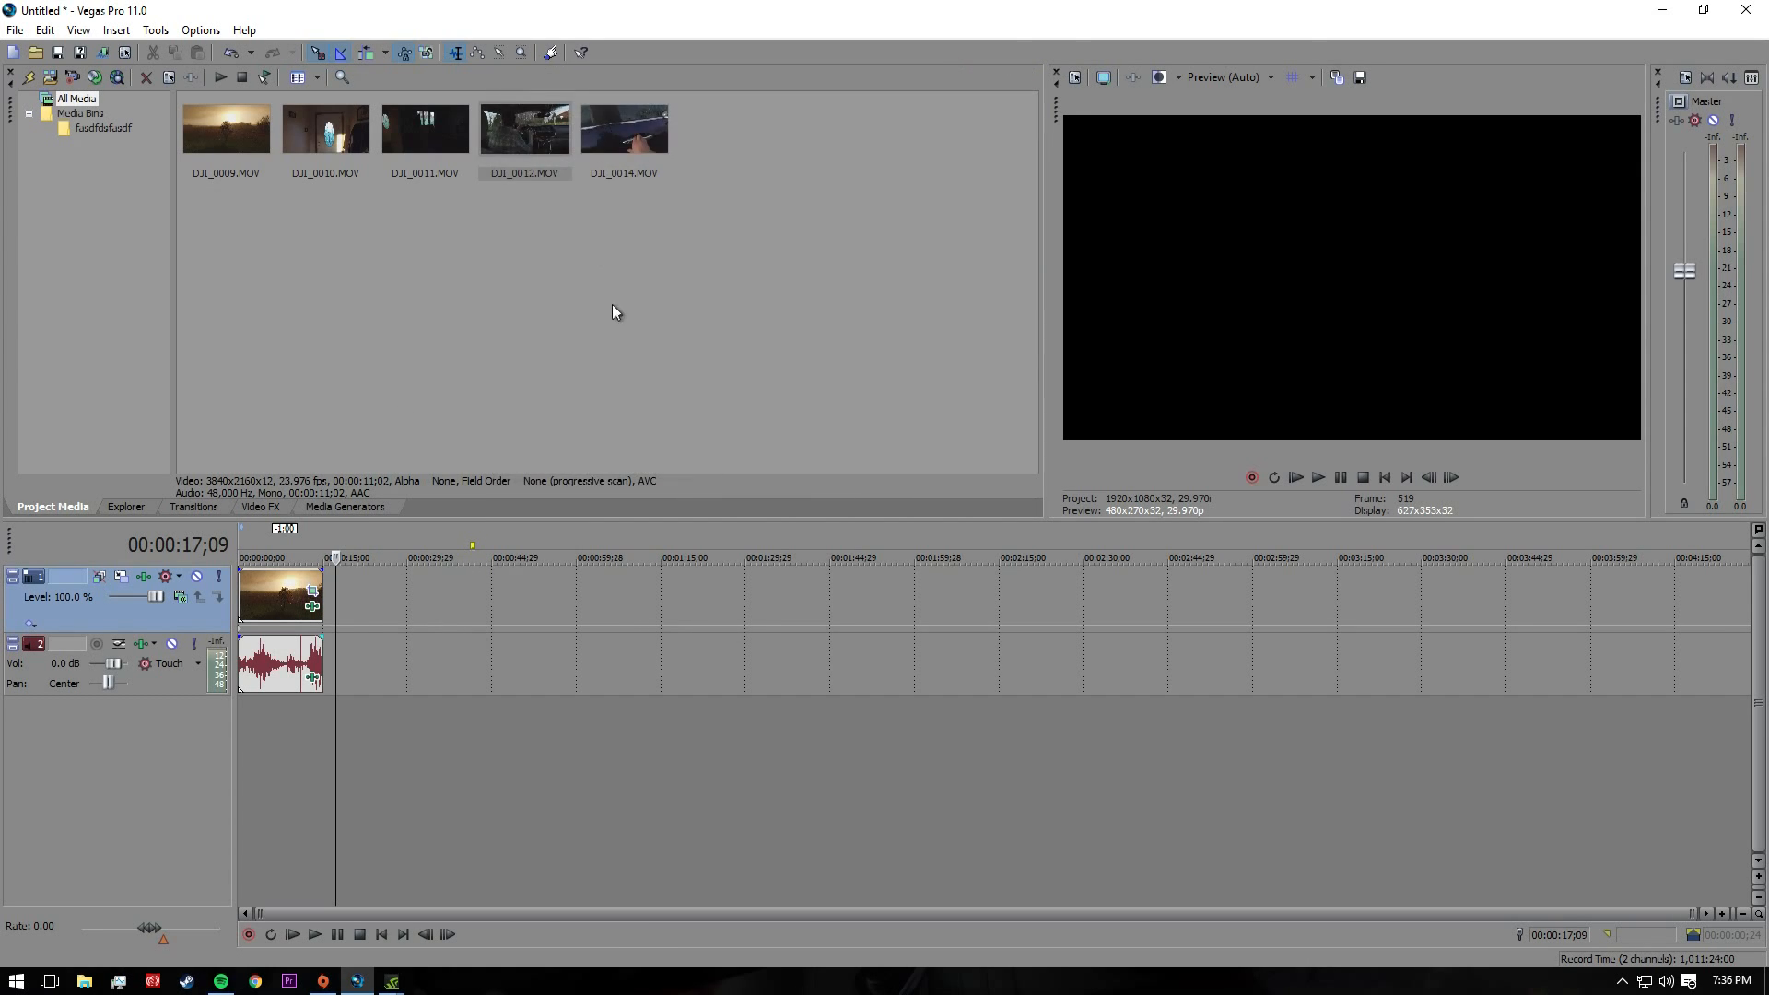
Widen the video preview area and view the timeline clip at 00:00:06;16
drag(1048, 275, 725, 265)
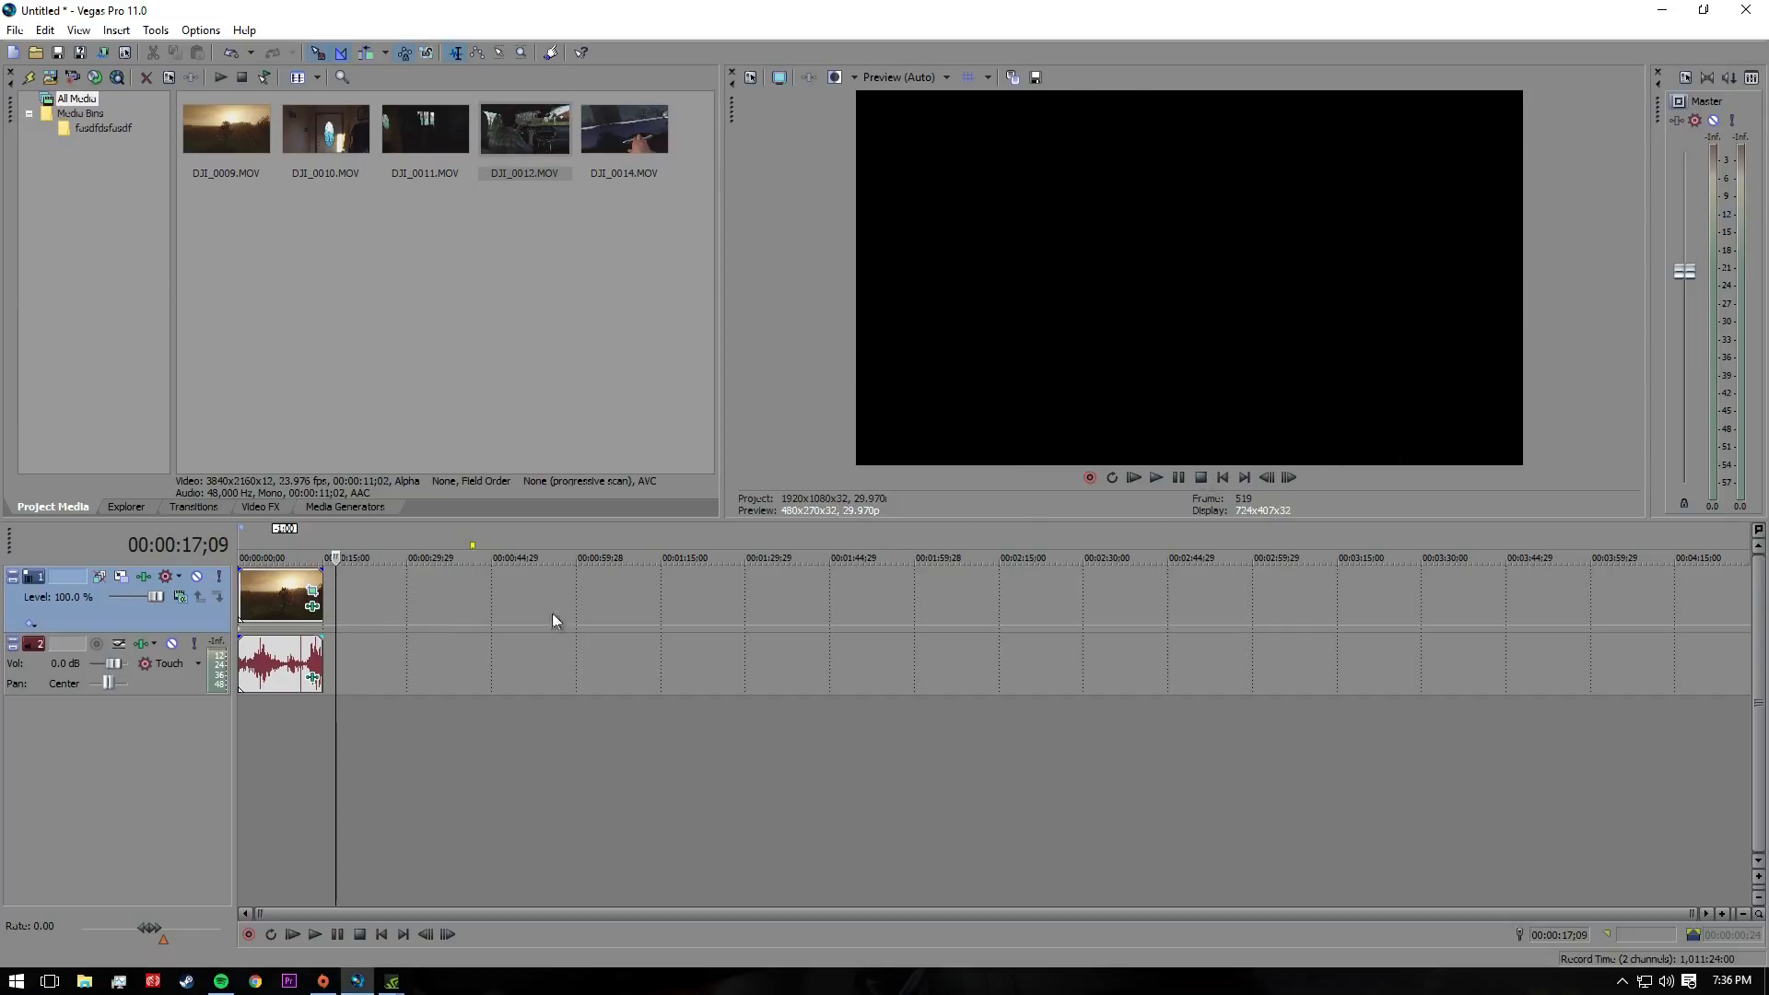
click(276, 546)
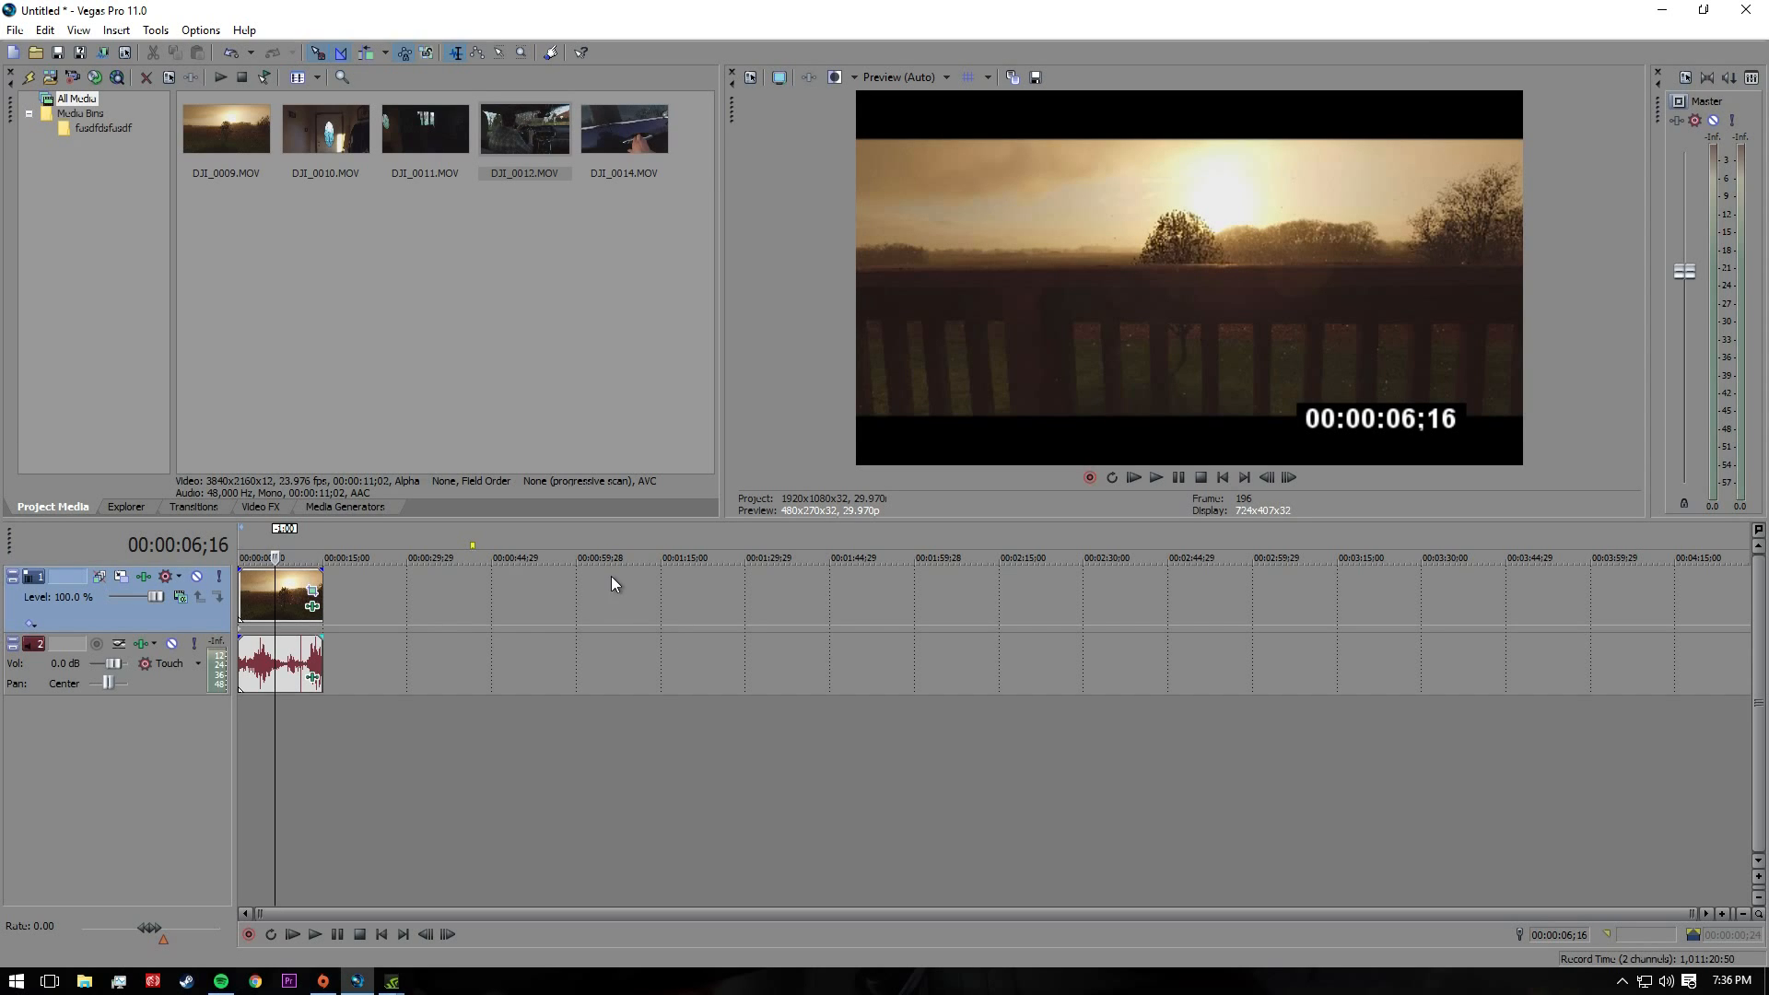
right_click(313, 608)
click(430, 586)
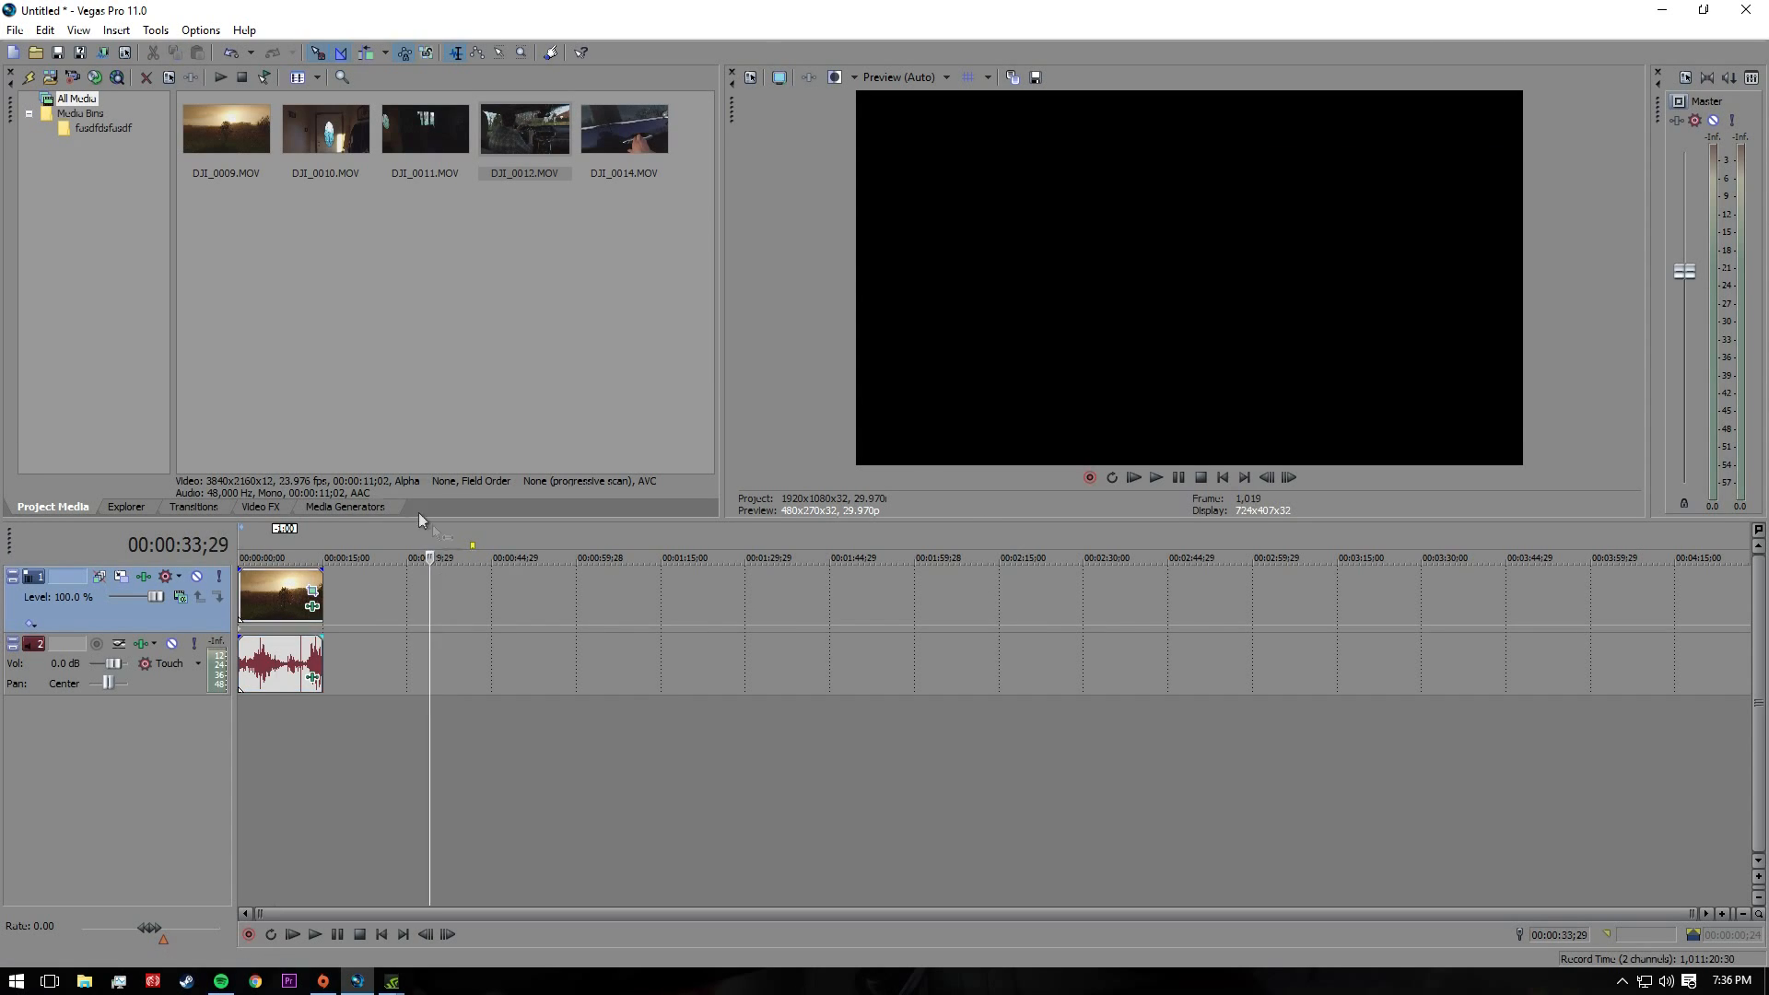
click(469, 318)
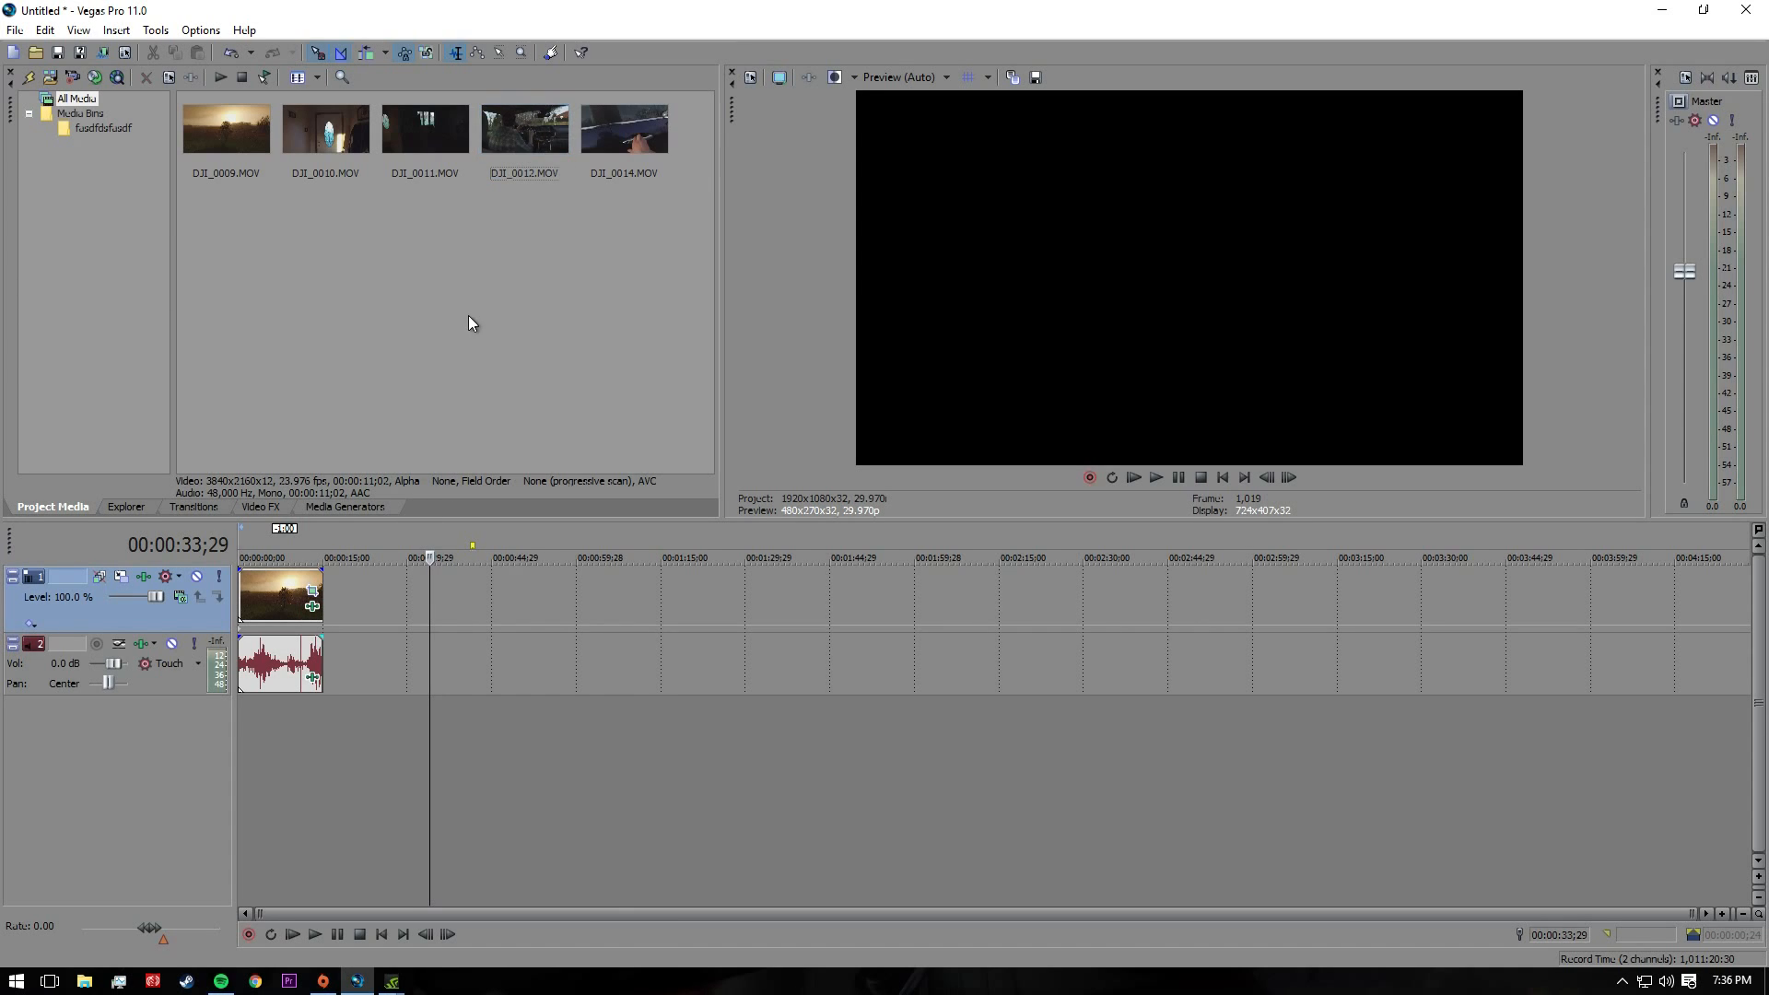
Set the video preview quality to Draft (Auto)
click(939, 80)
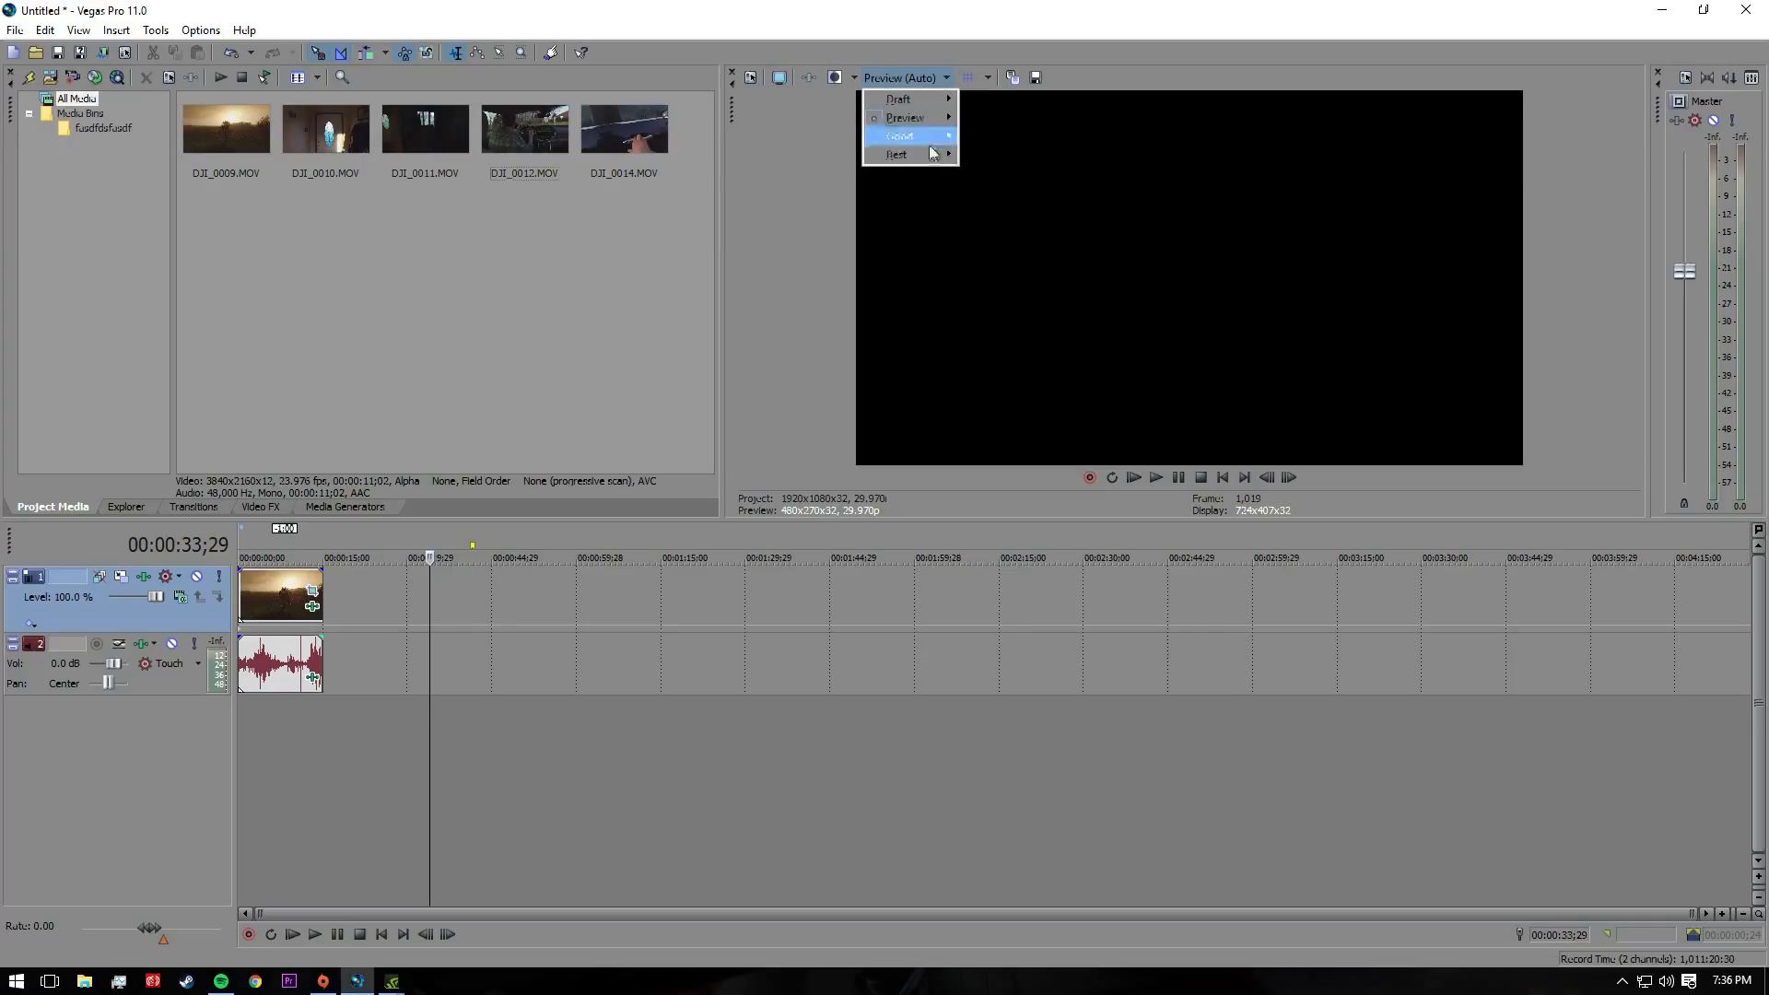
mouse_move(944, 99)
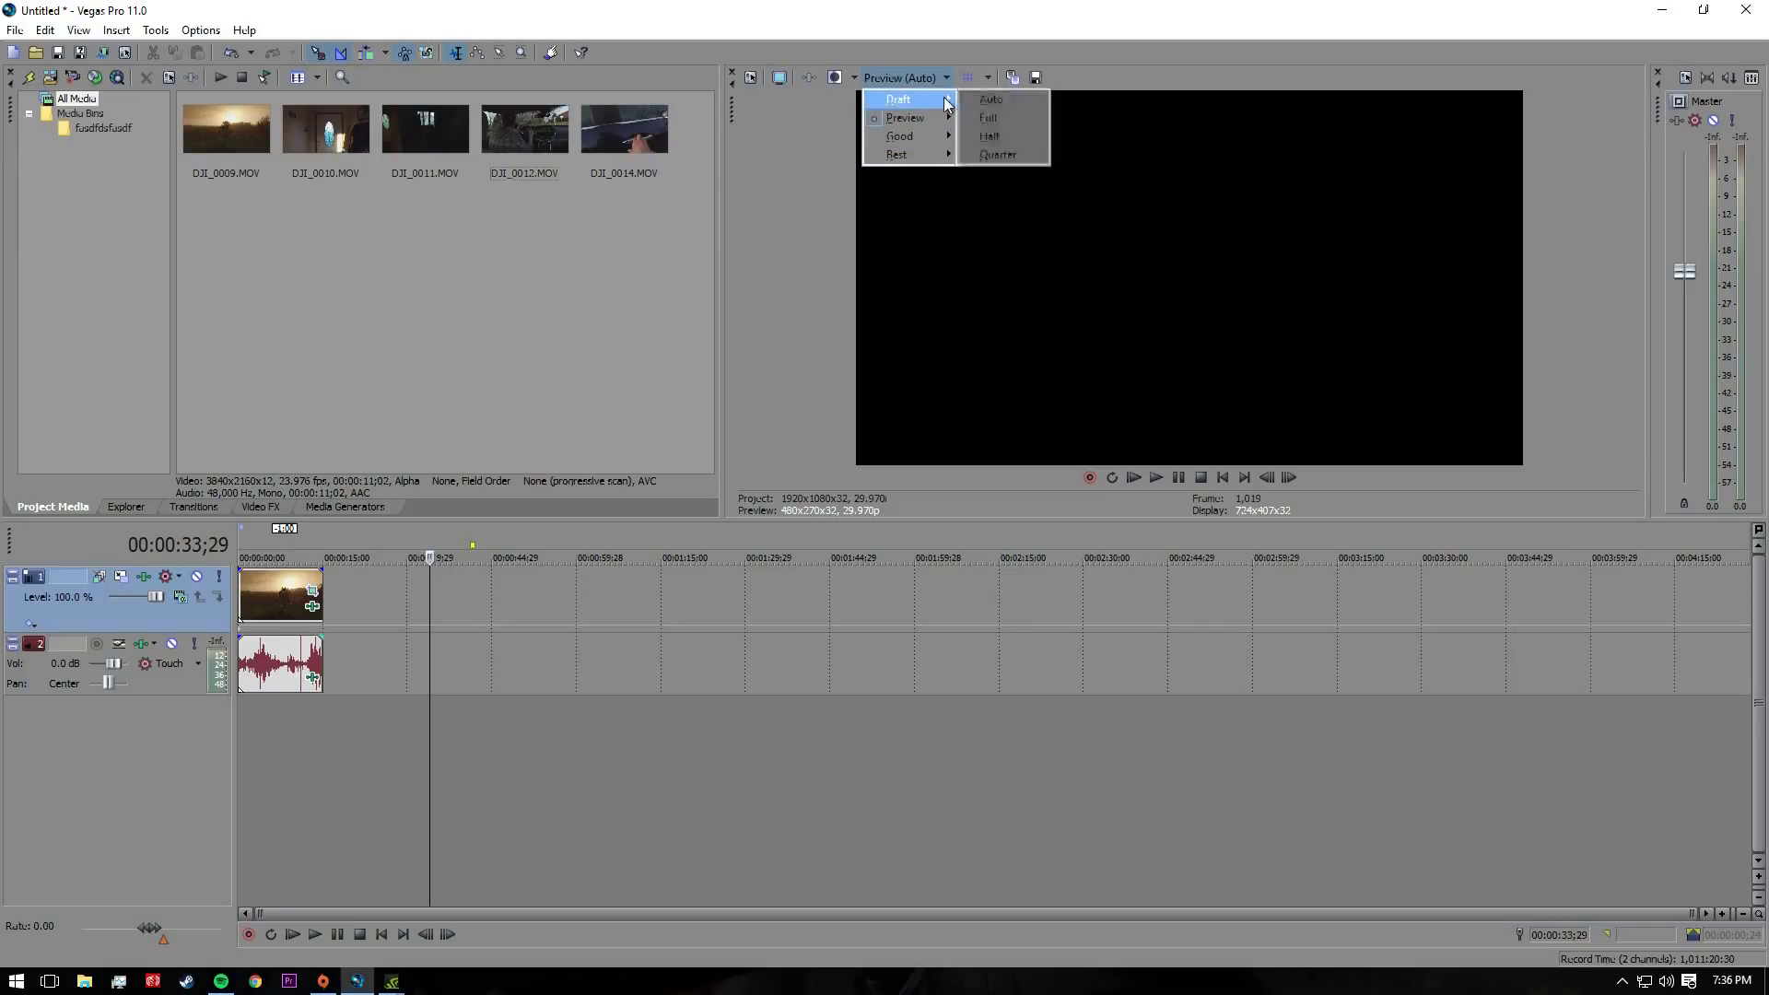
click(998, 102)
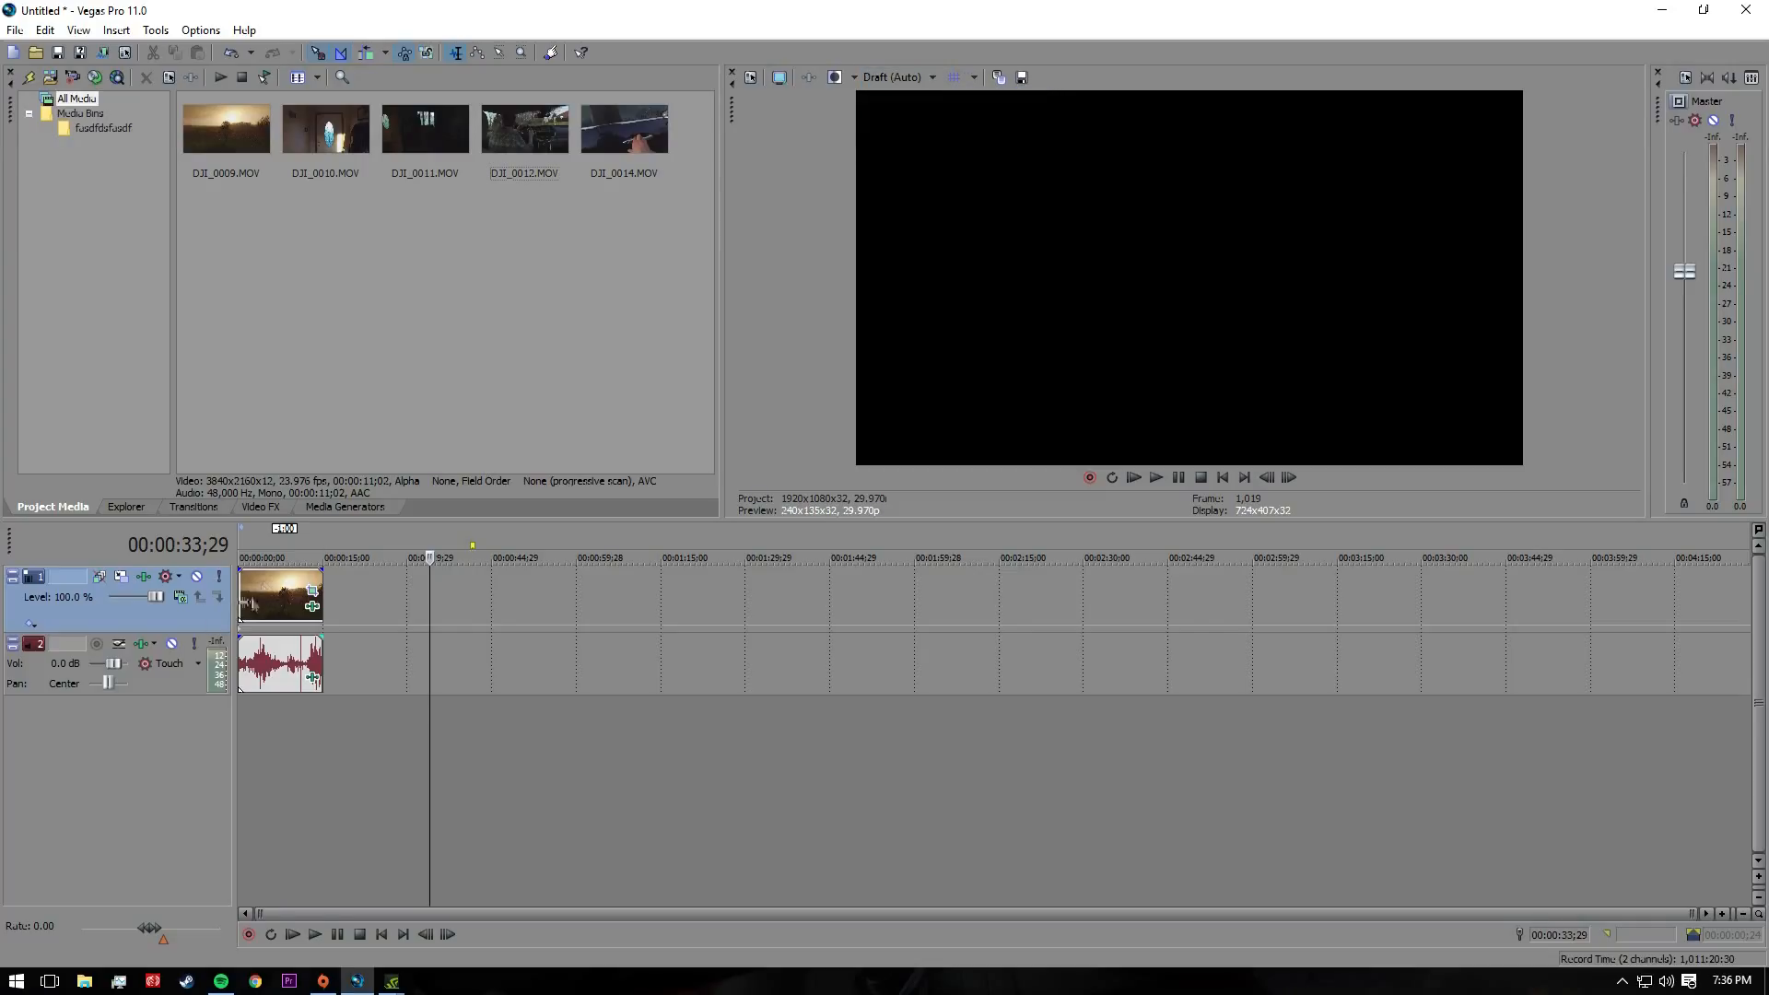
Play the timeline clip from 00:00:08;00 to check the preview, and stop playback
click(283, 550)
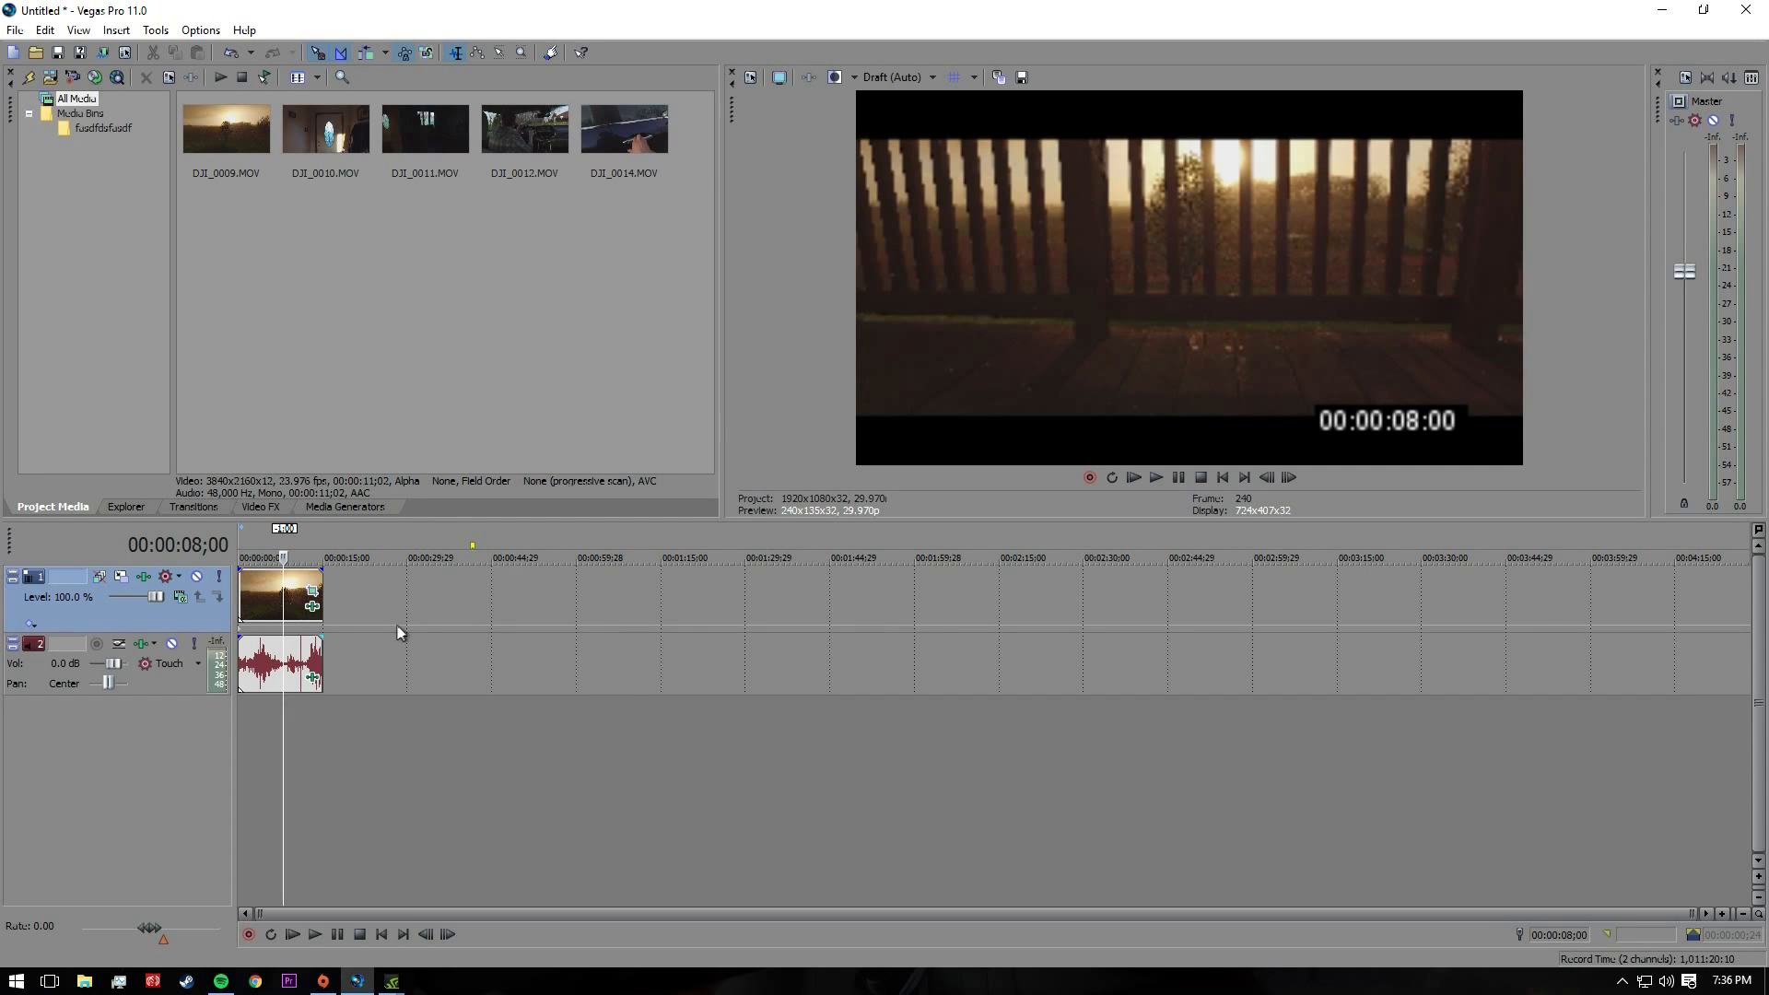
key(space)
key(space)
key(space)
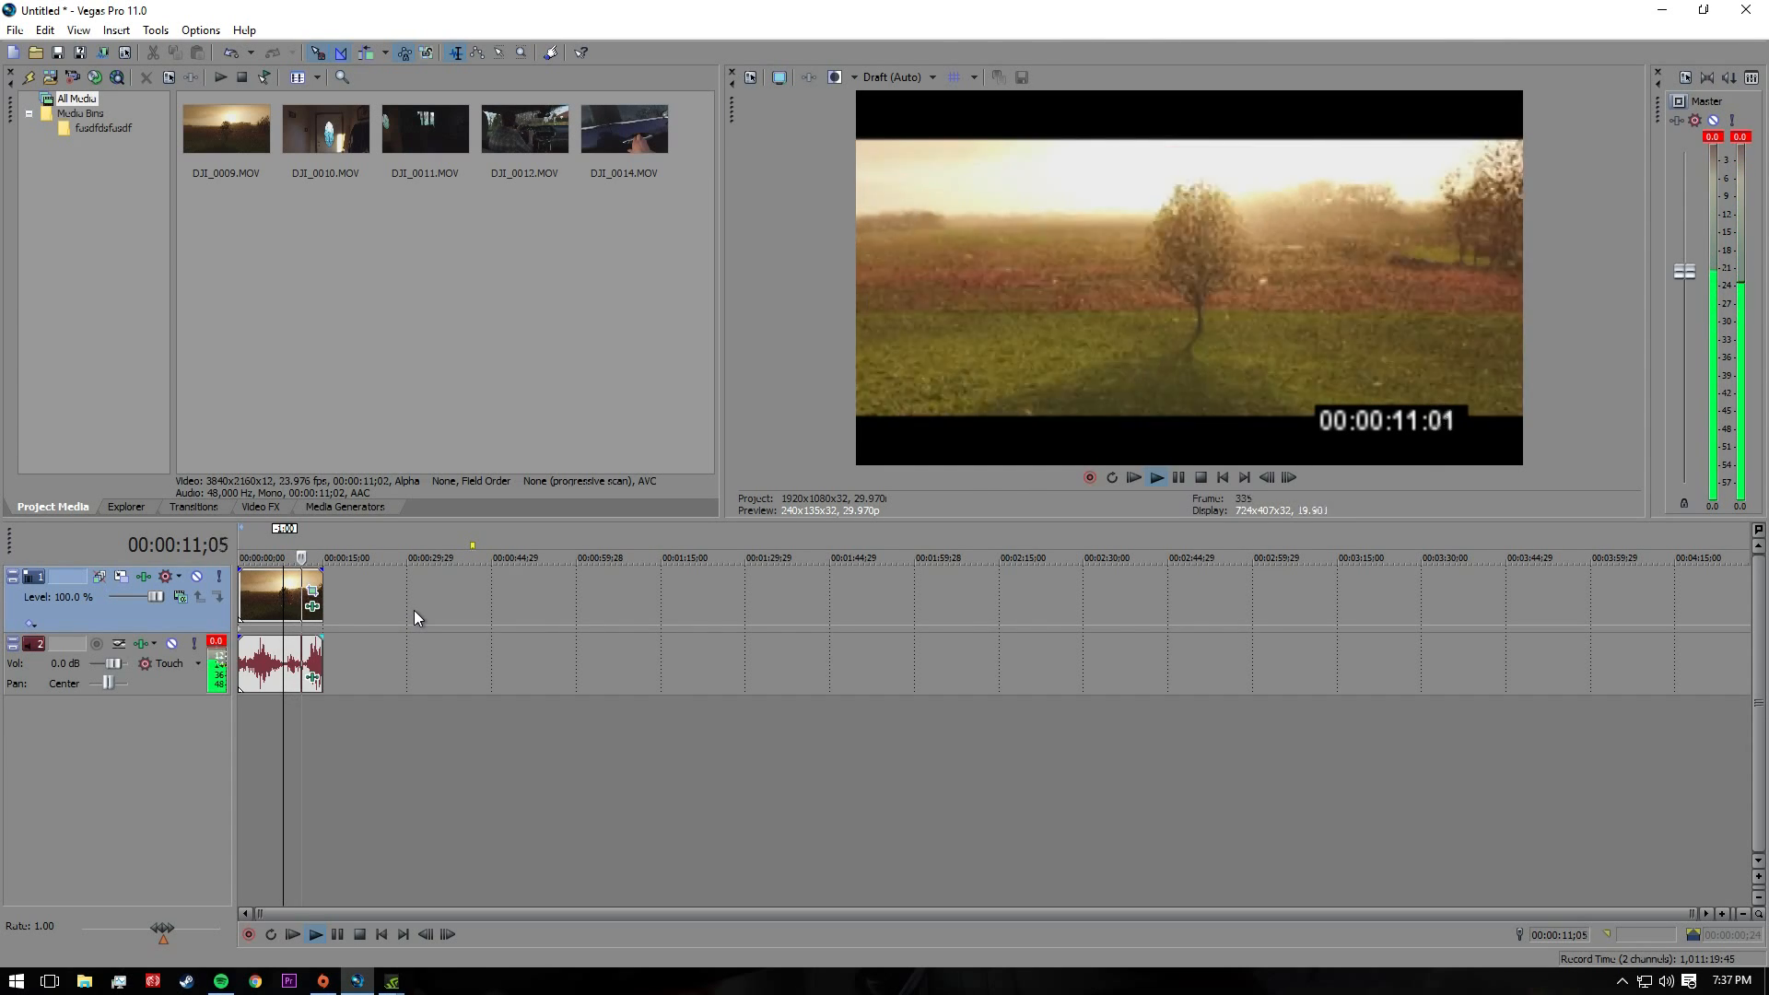
key(space)
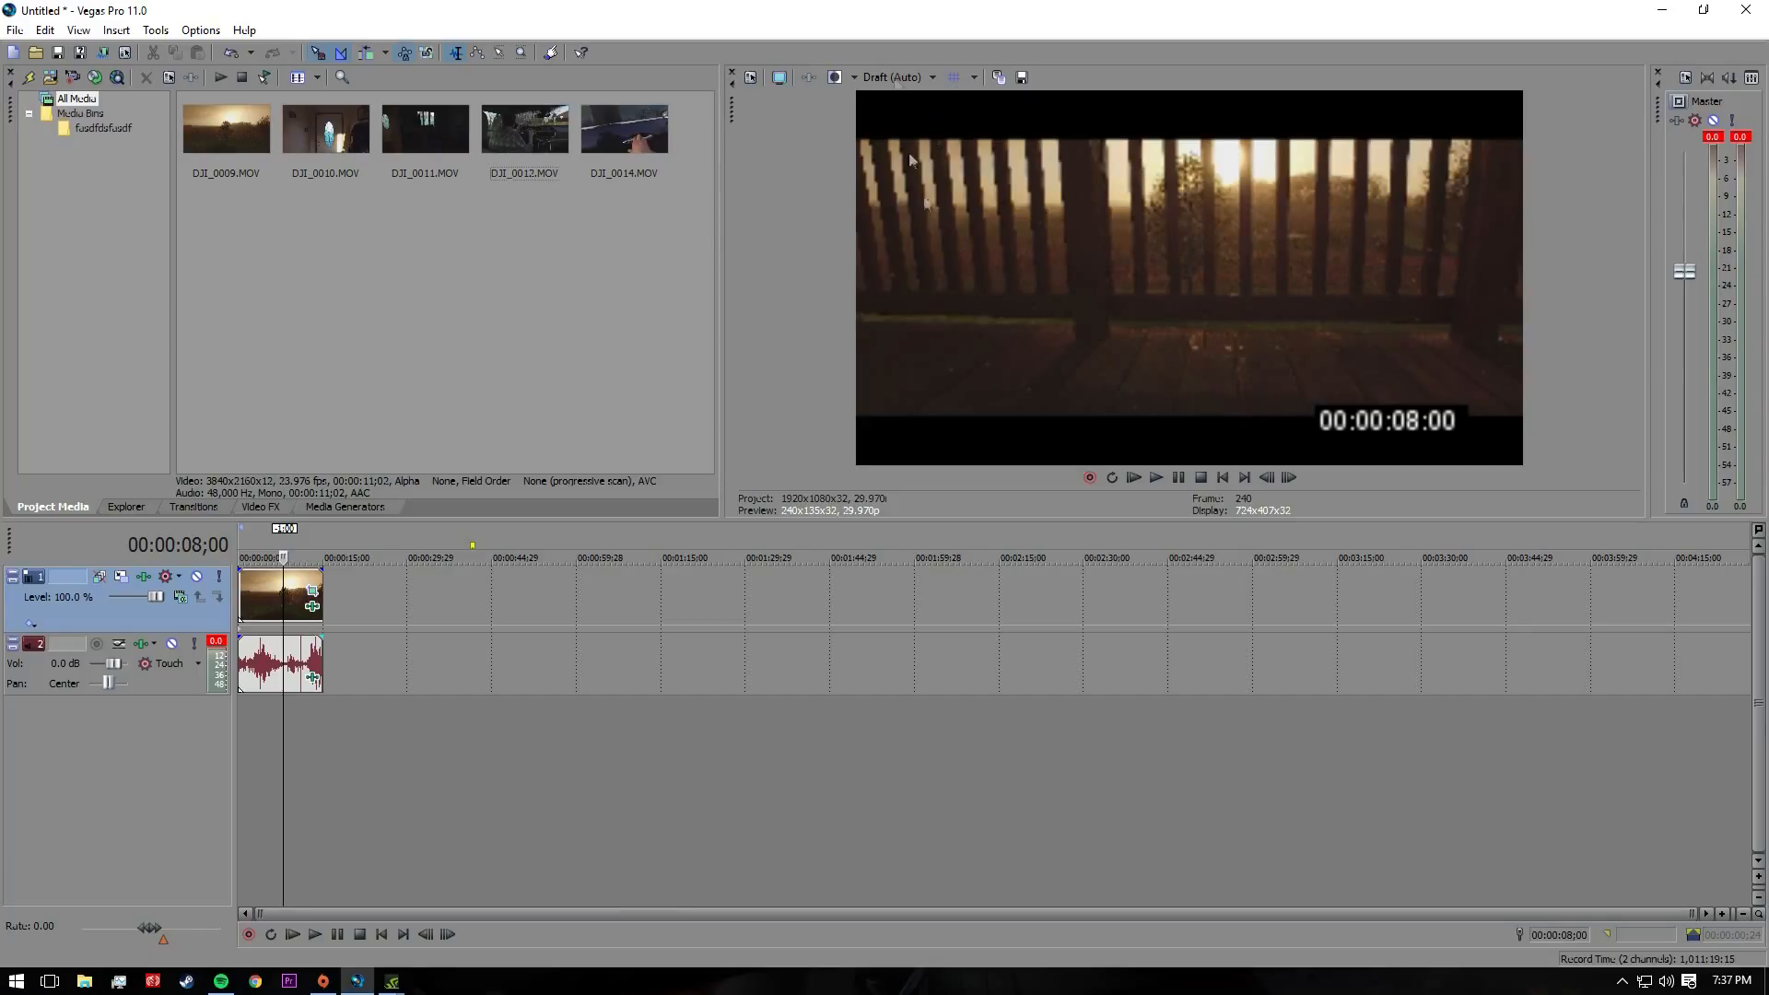
Set the video preview quality to Best (Full)
click(915, 79)
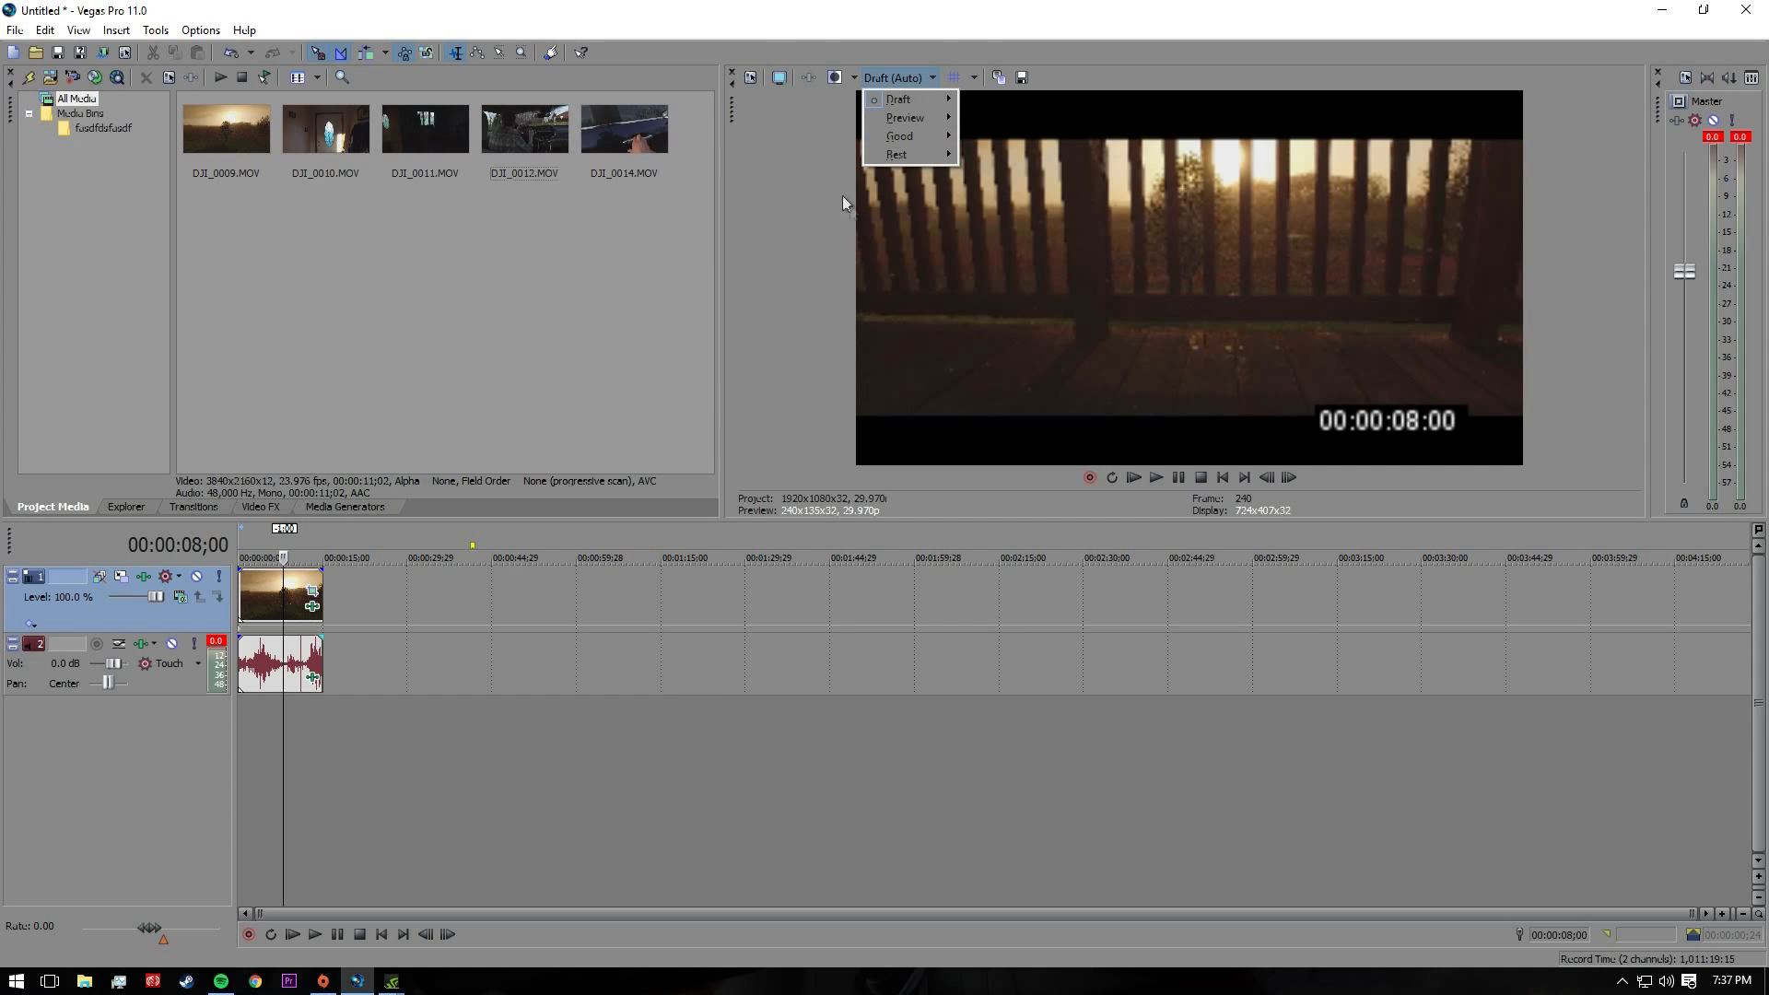
mouse_move(904, 98)
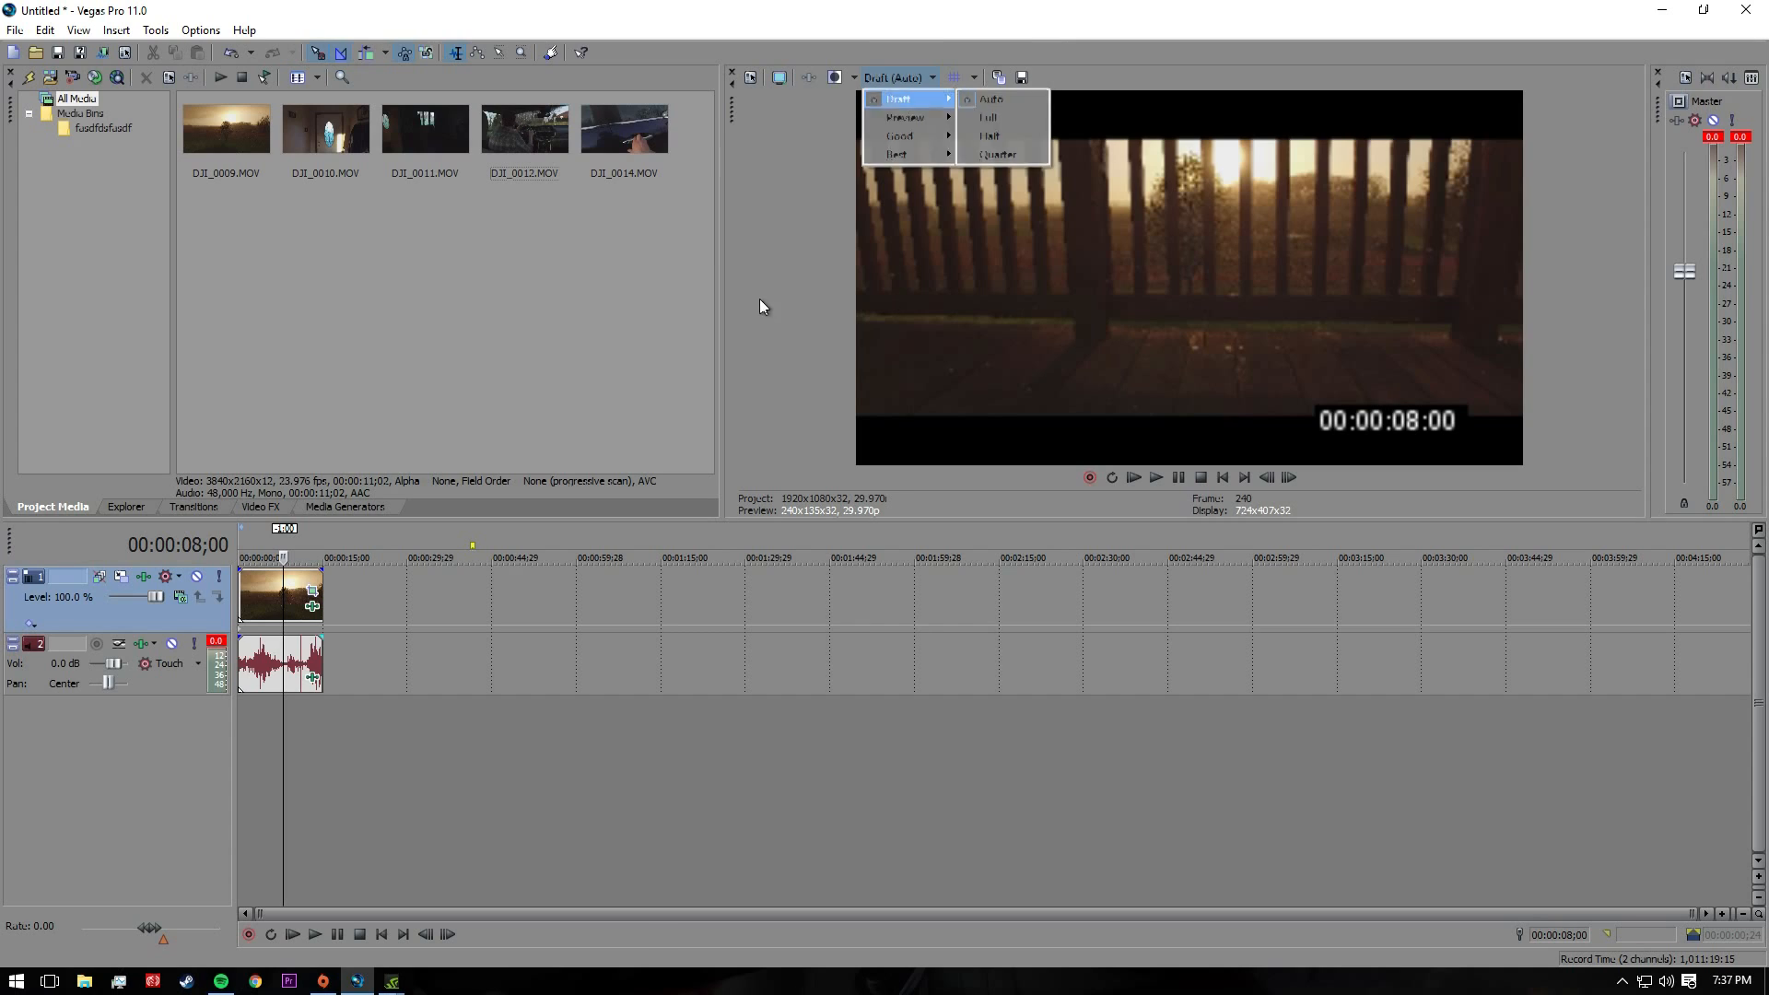
click(922, 73)
click(910, 74)
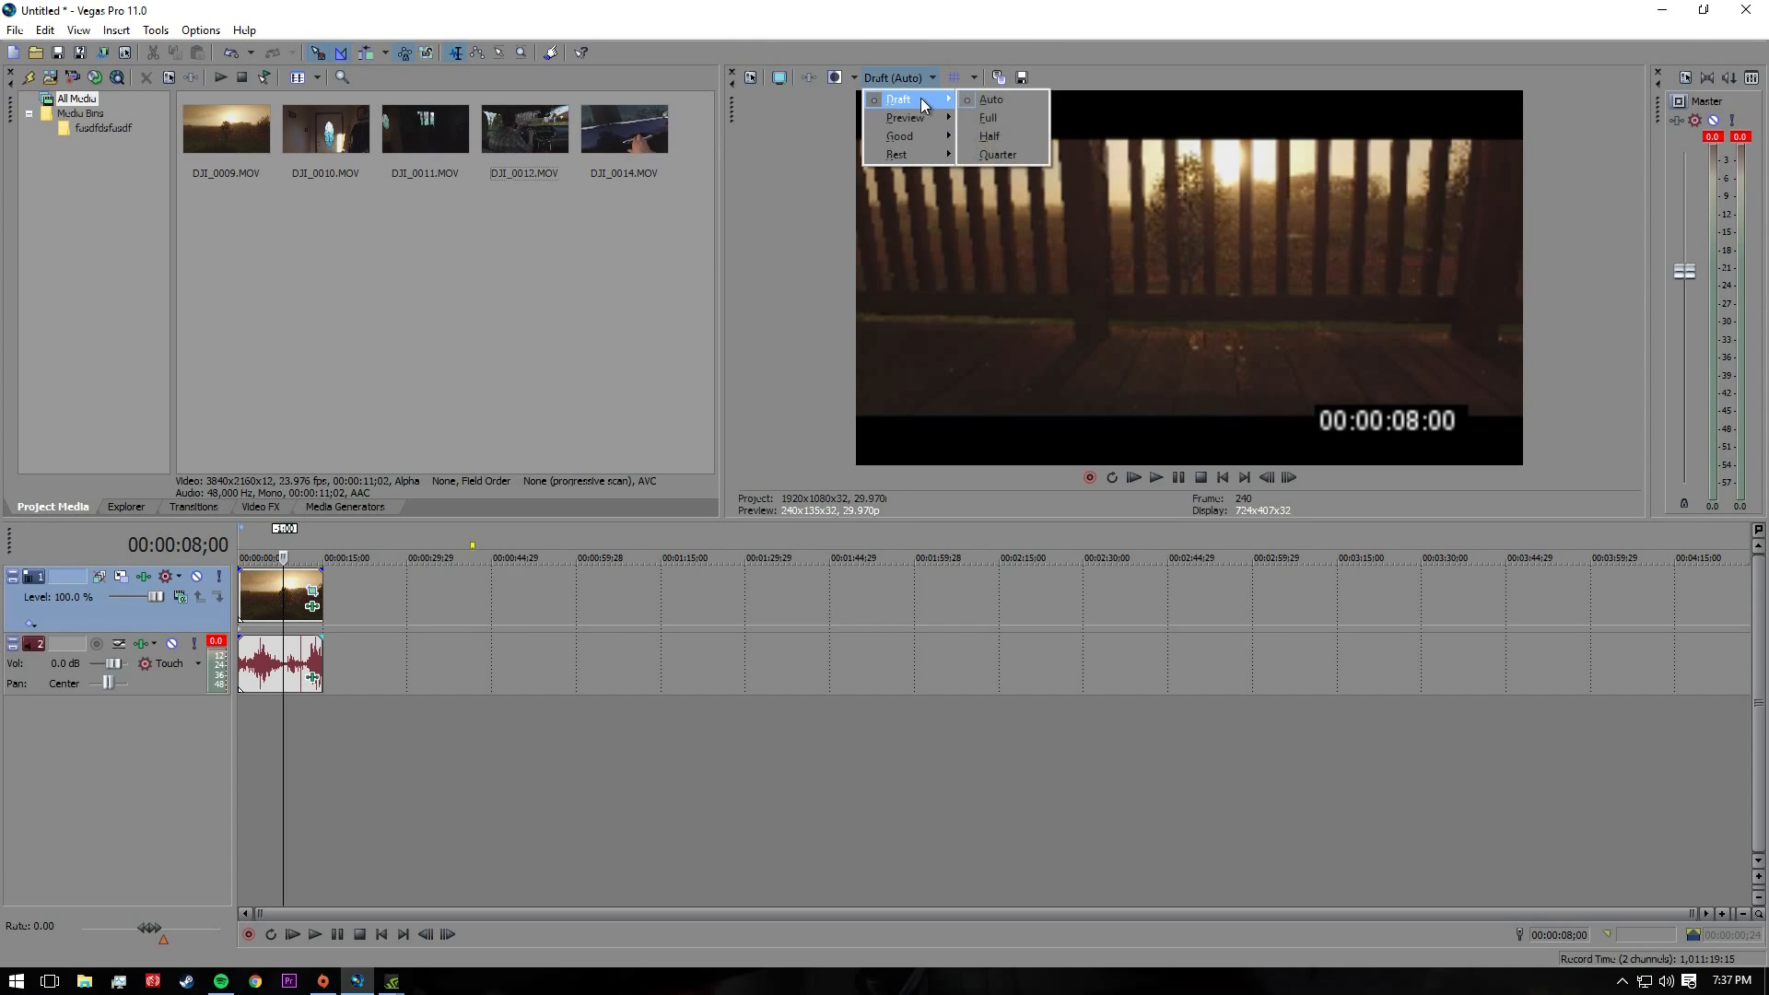
mouse_move(932, 153)
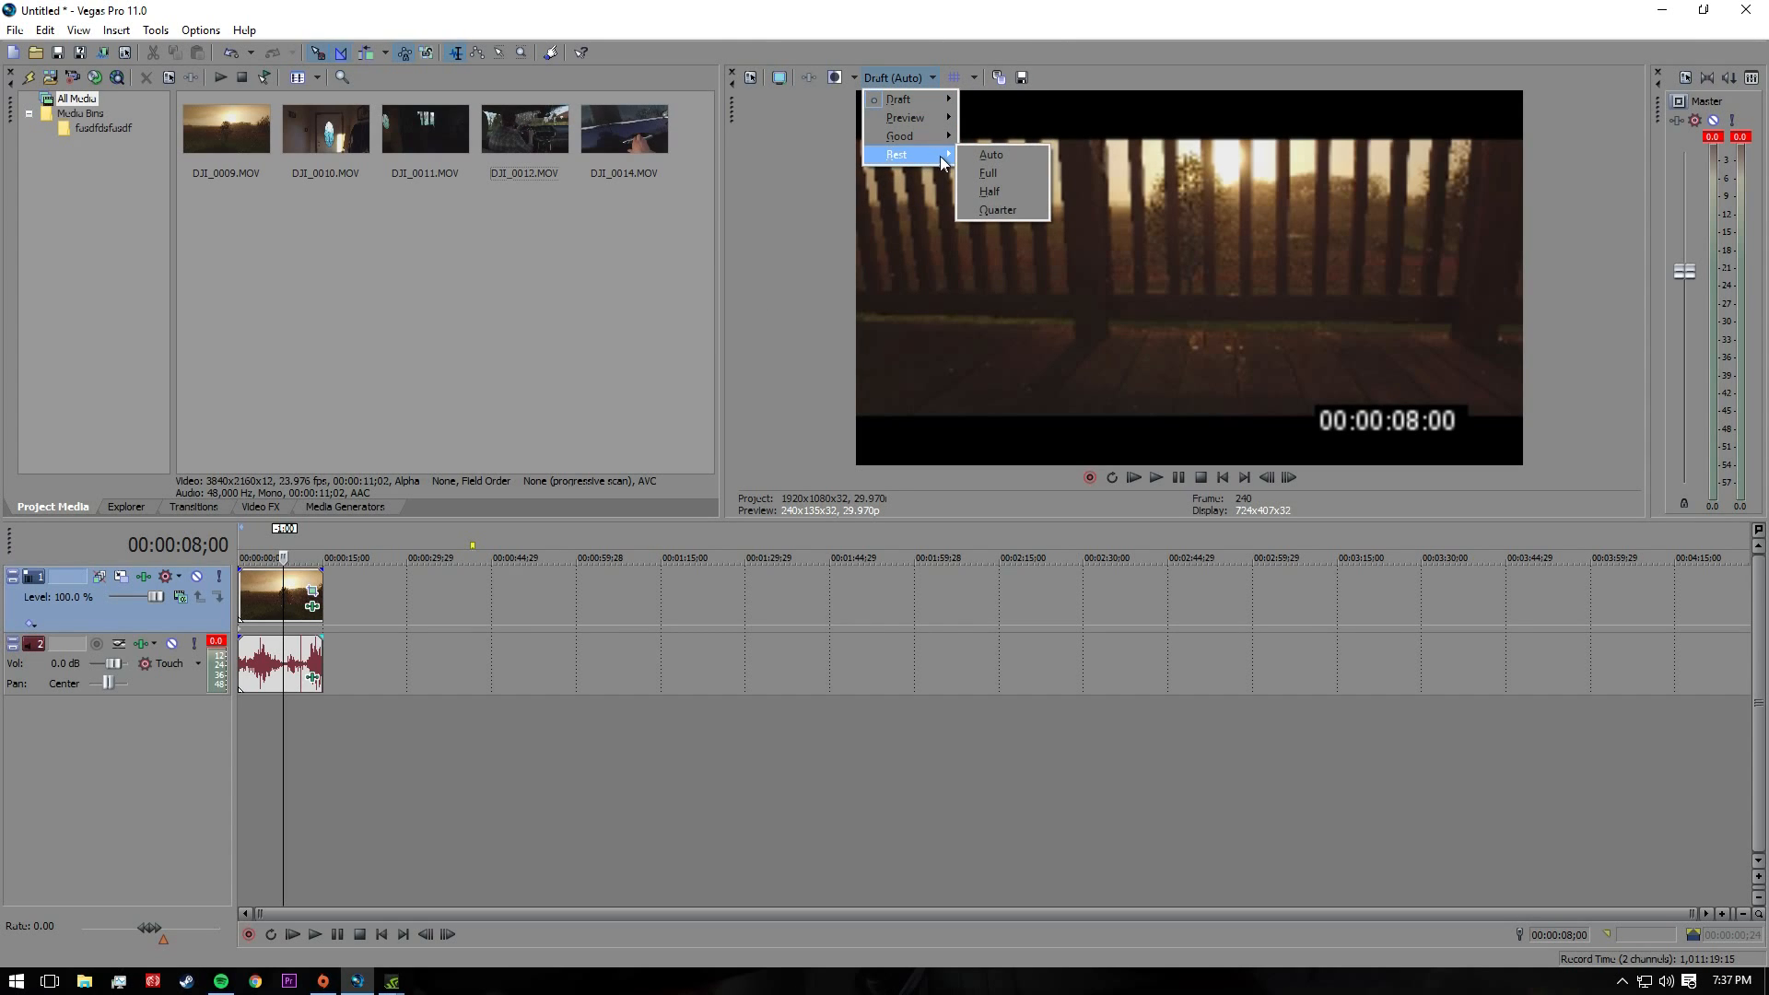
click(1011, 169)
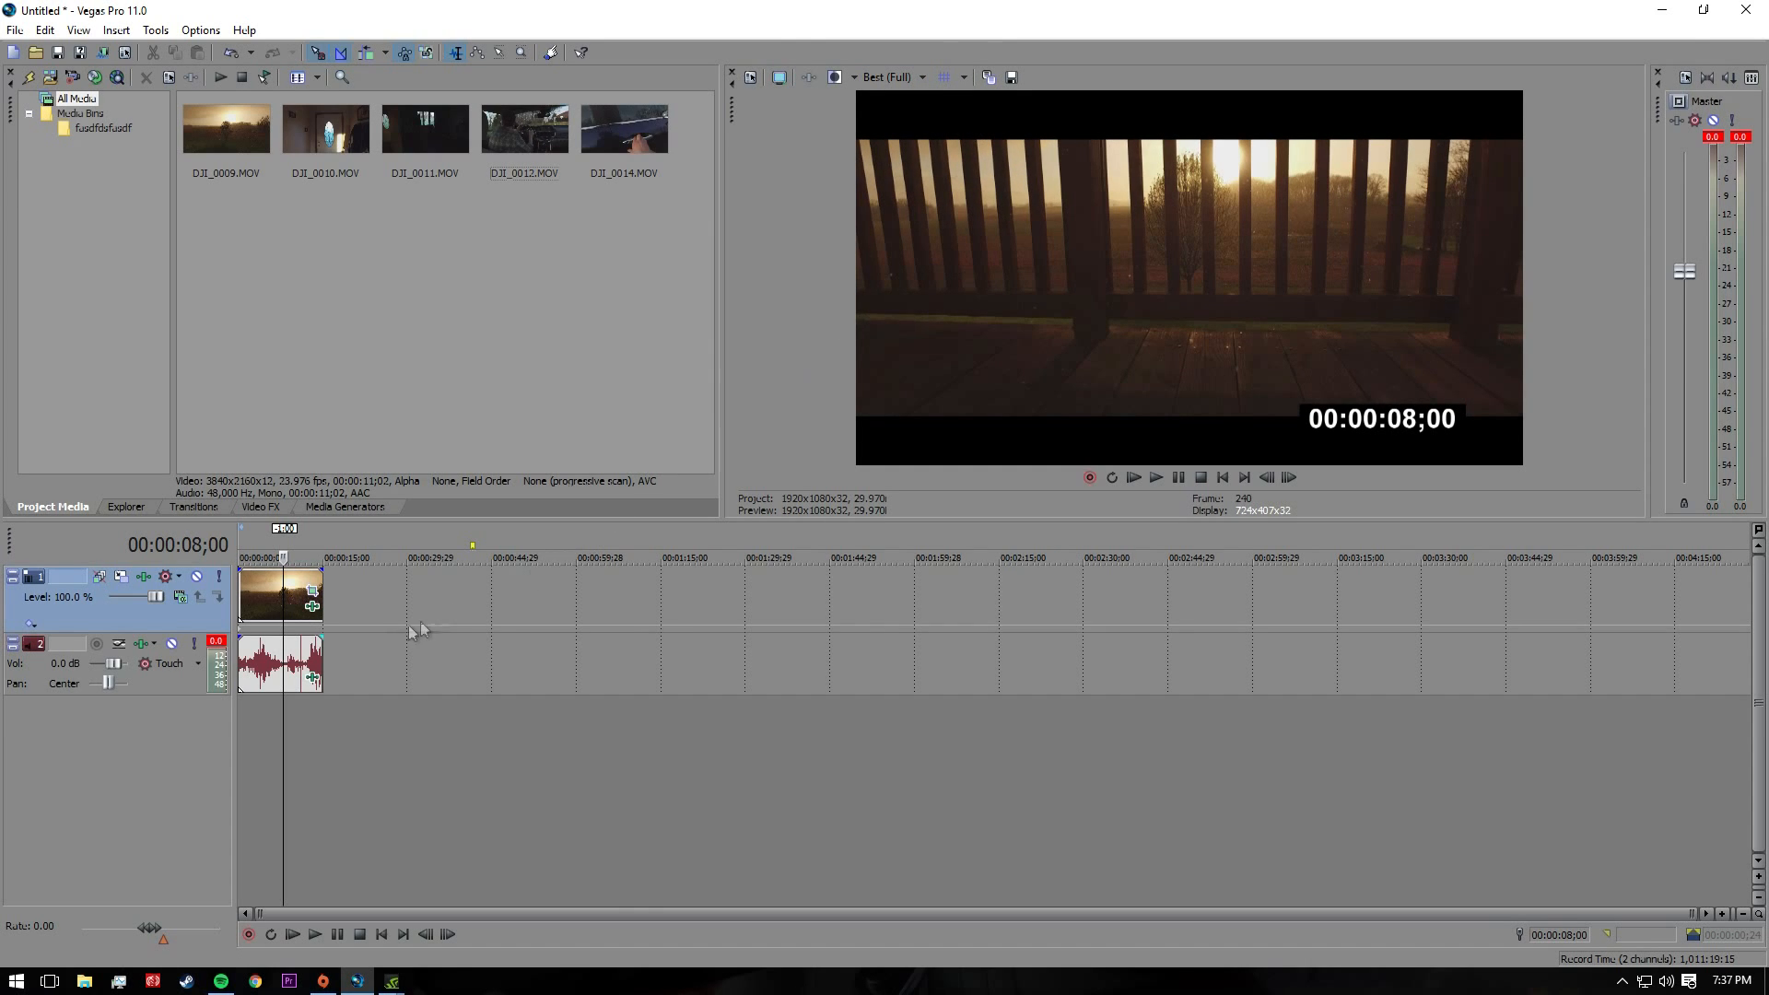
Place the playhead at 00:00:05;12 and step back and forth through the clip frame by frame, ending at 00:00:06;02
click(268, 555)
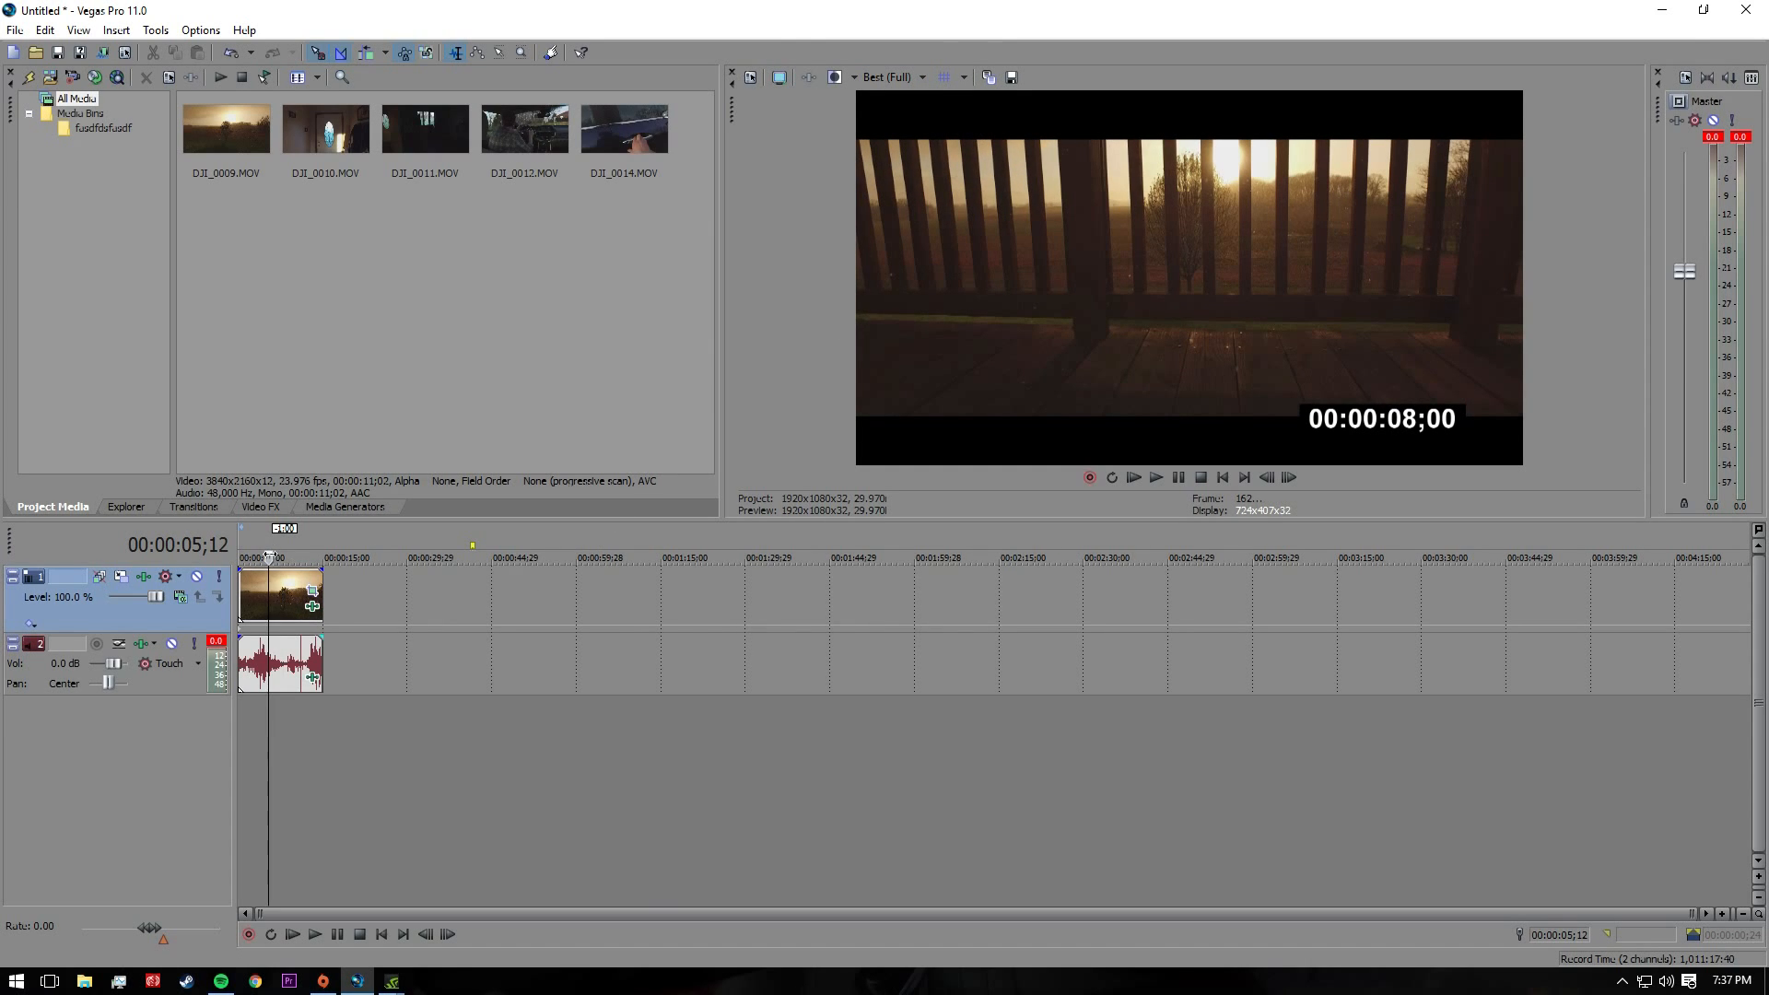
click(268, 556)
key(Right)
key(Right)
key(Right)
key(Right)
key(Right)
key(Right)
key(Right)
key(Right)
key(Right)
key(Right)
key(Right)
key(Right)
key(Right)
key(Right)
key(Right)
key(Right)
key(Right)
key(Right)
key(Right)
key(Right)
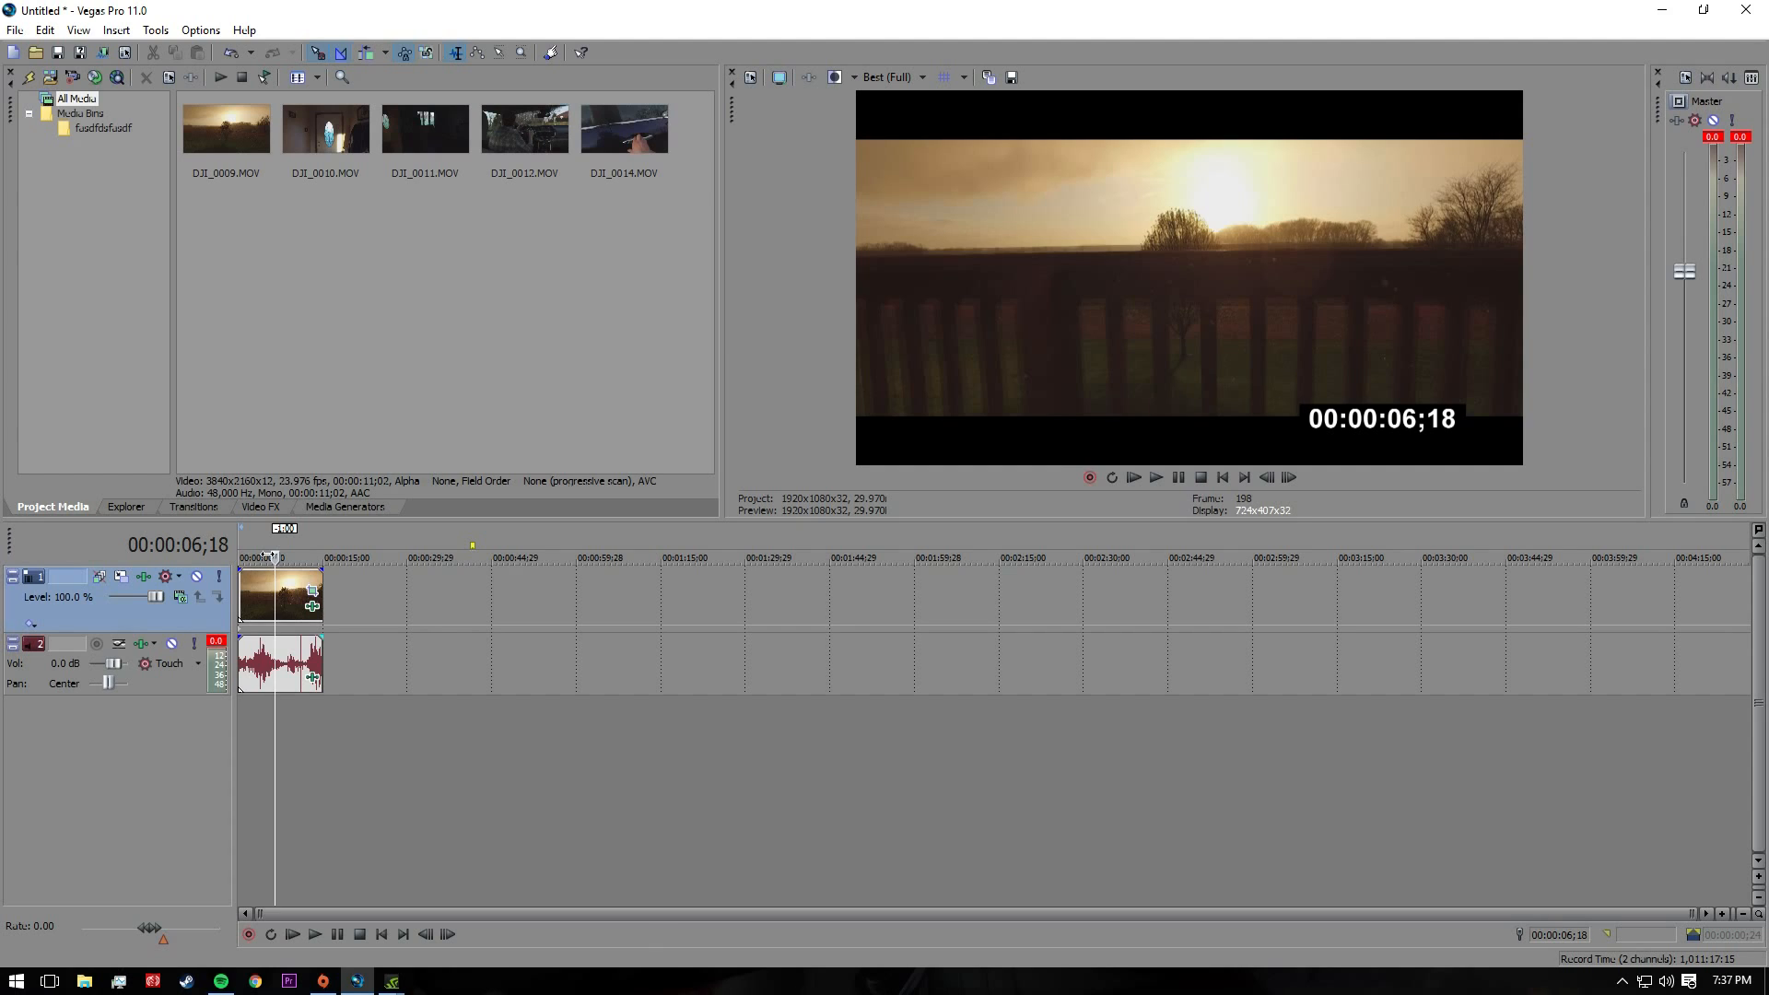
key(Left)
key(Left)
key(Left)
key(Left)
key(Left)
key(Left)
key(Left)
key(Left)
key(Left)
key(Left)
key(Left)
key(Left)
key(Left)
key(Left)
key(Left)
key(Left)
key(Left)
key(Left)
key(Left)
key(Left)
key(Left)
key(Left)
key(Left)
key(Left)
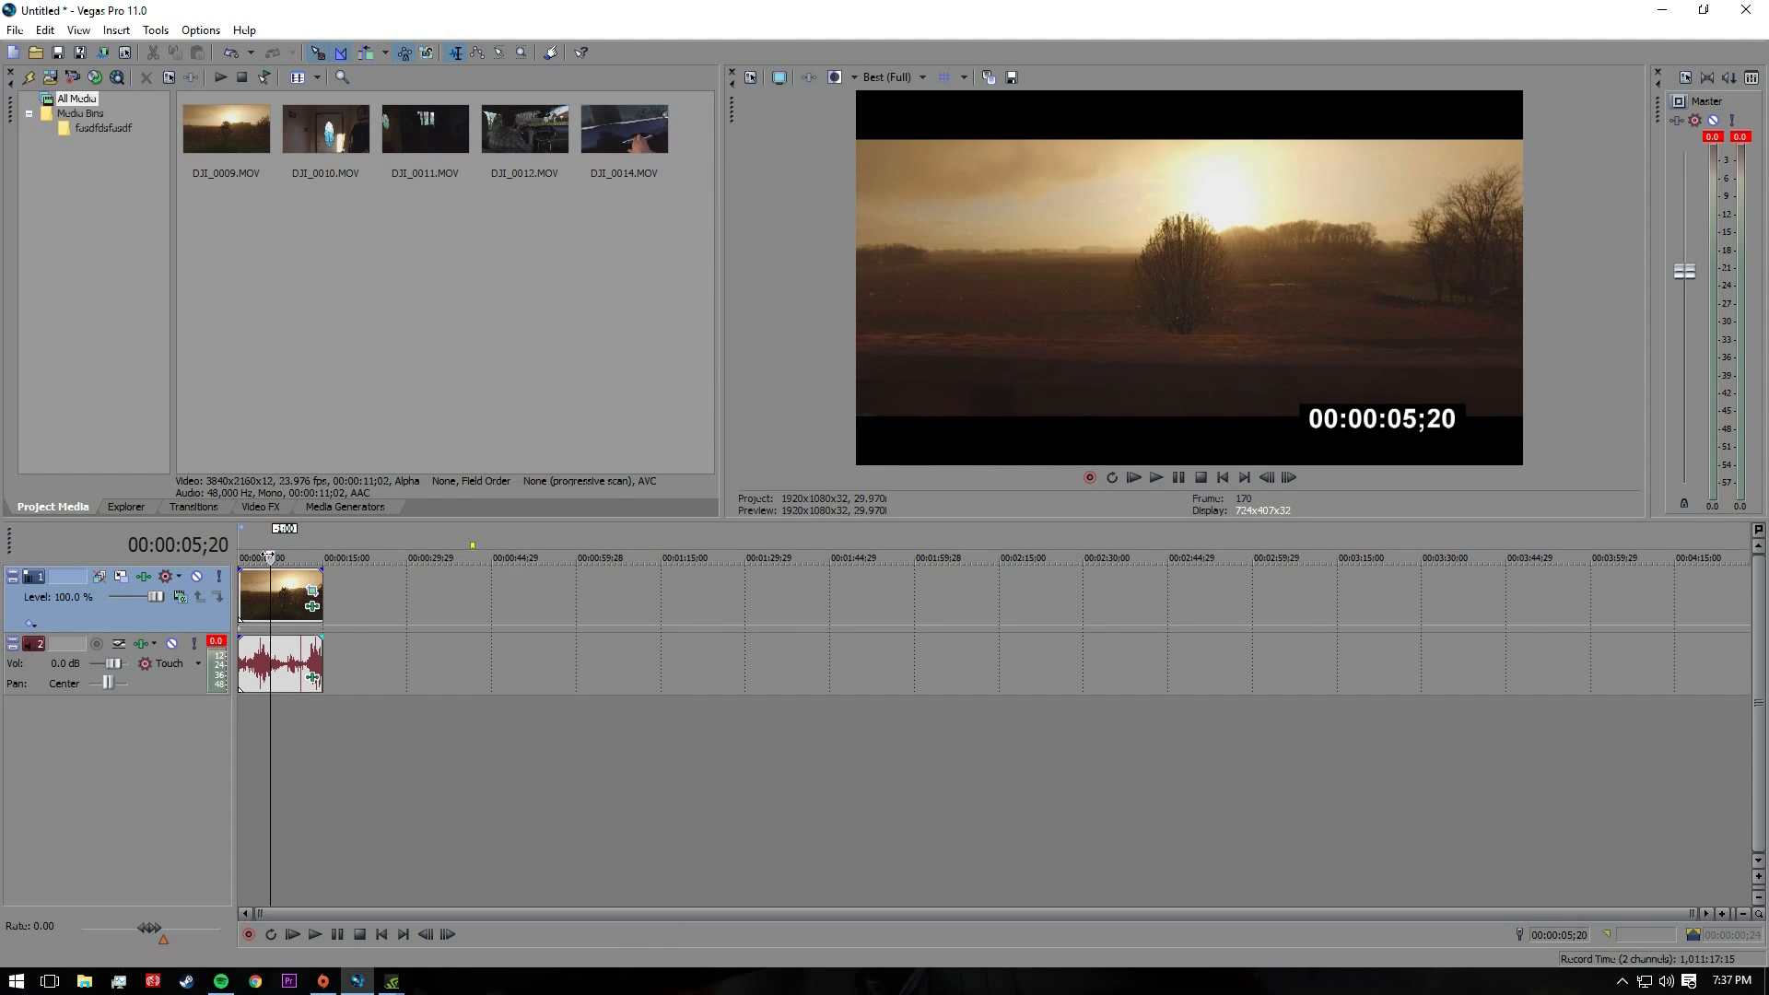
key(Right)
key(Right)
key(Right)
key(Right)
key(Right)
key(Right)
key(Right)
key(Right)
key(Right)
key(Right)
key(Right)
key(Right)
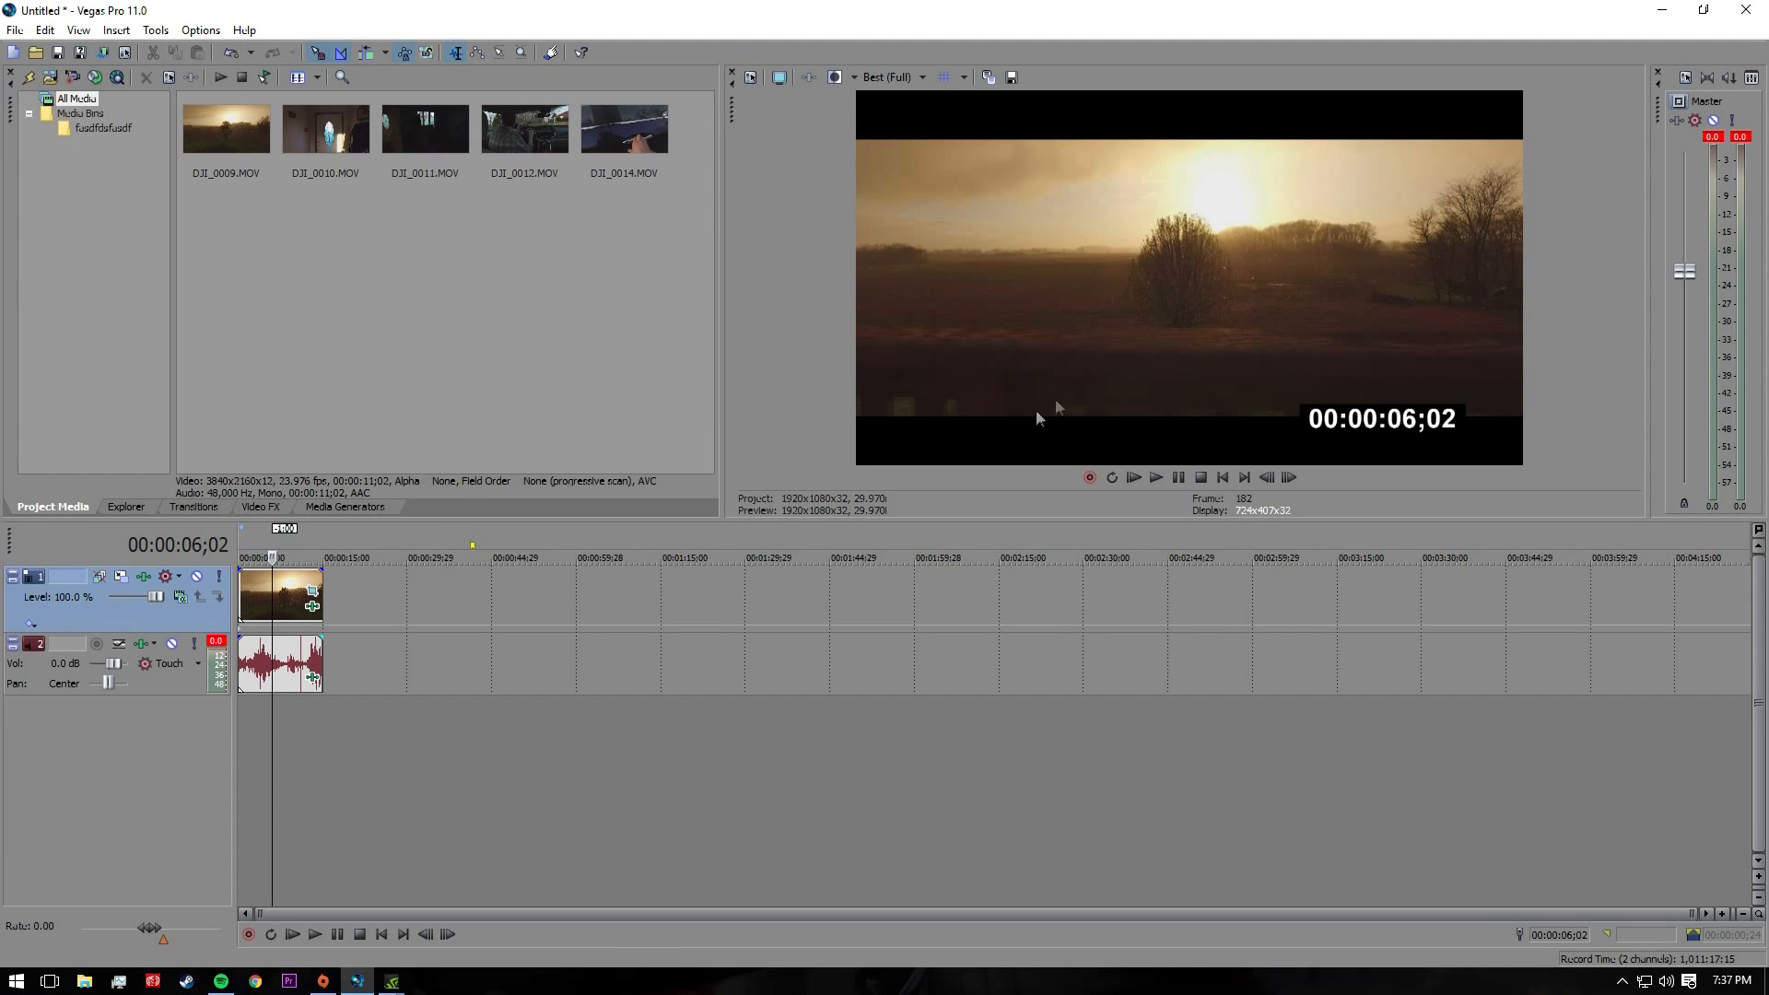
Play the clip from 00:00:06;02 and step forward through its frames, ending at 00:00:08;13
click(922, 79)
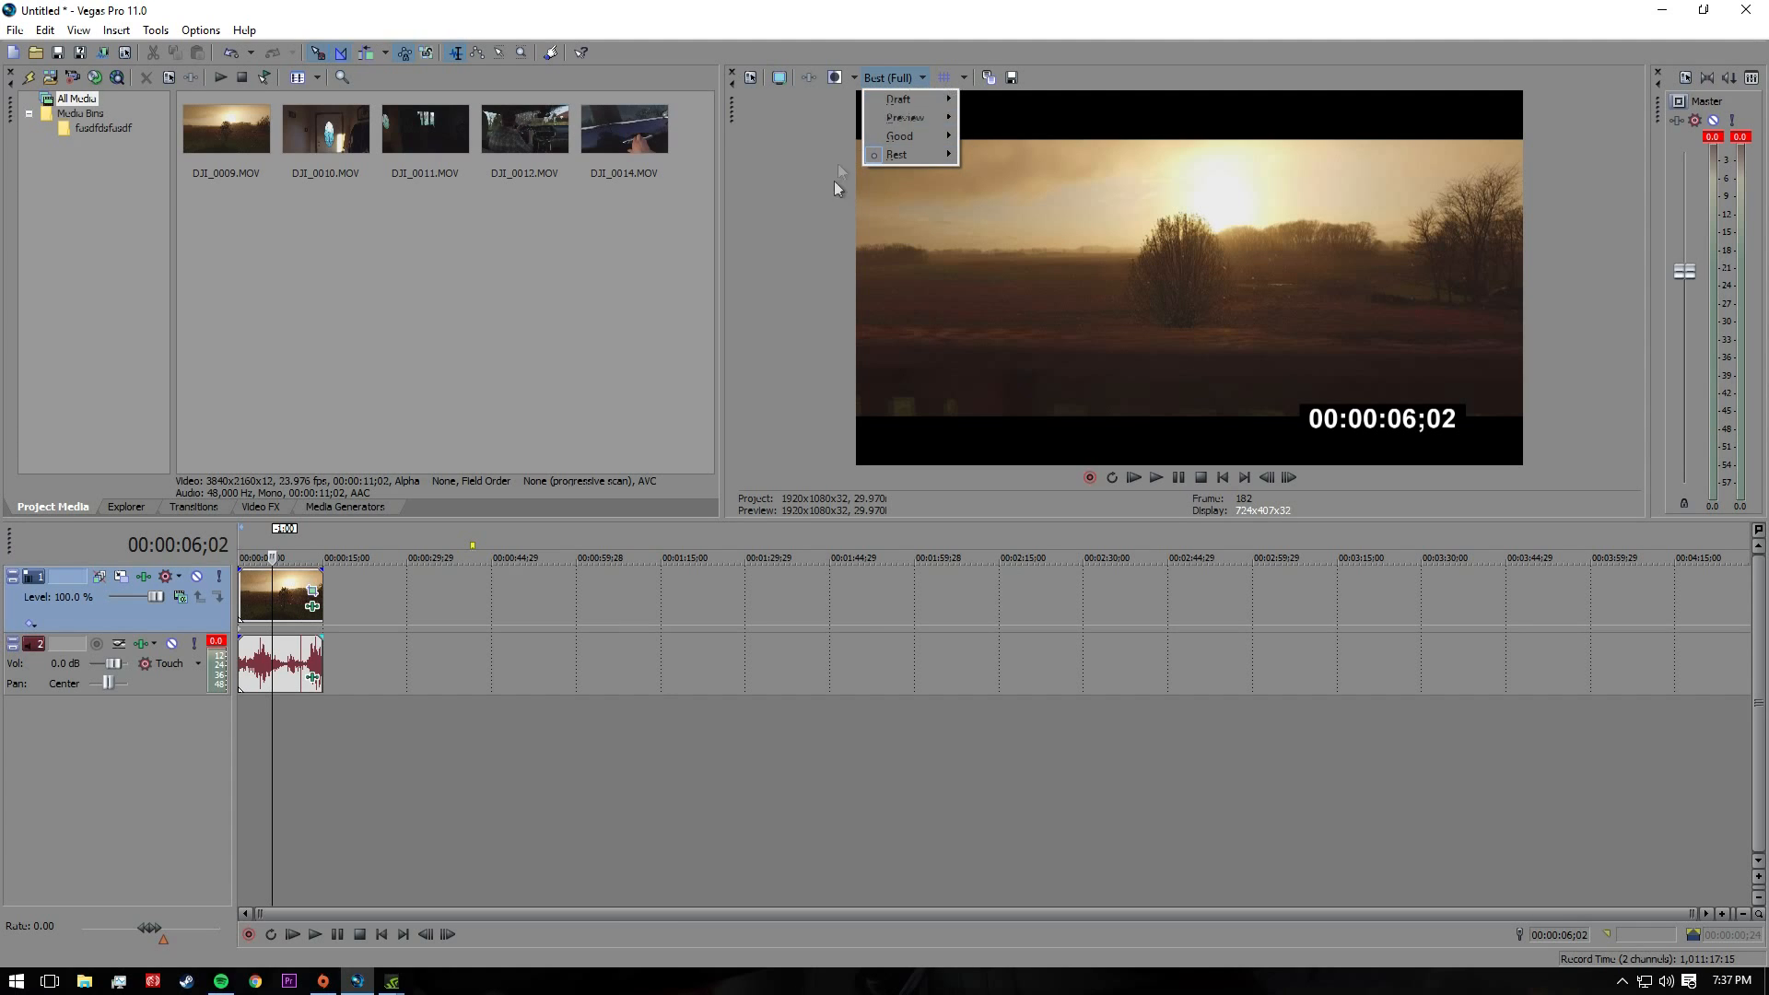
click(772, 298)
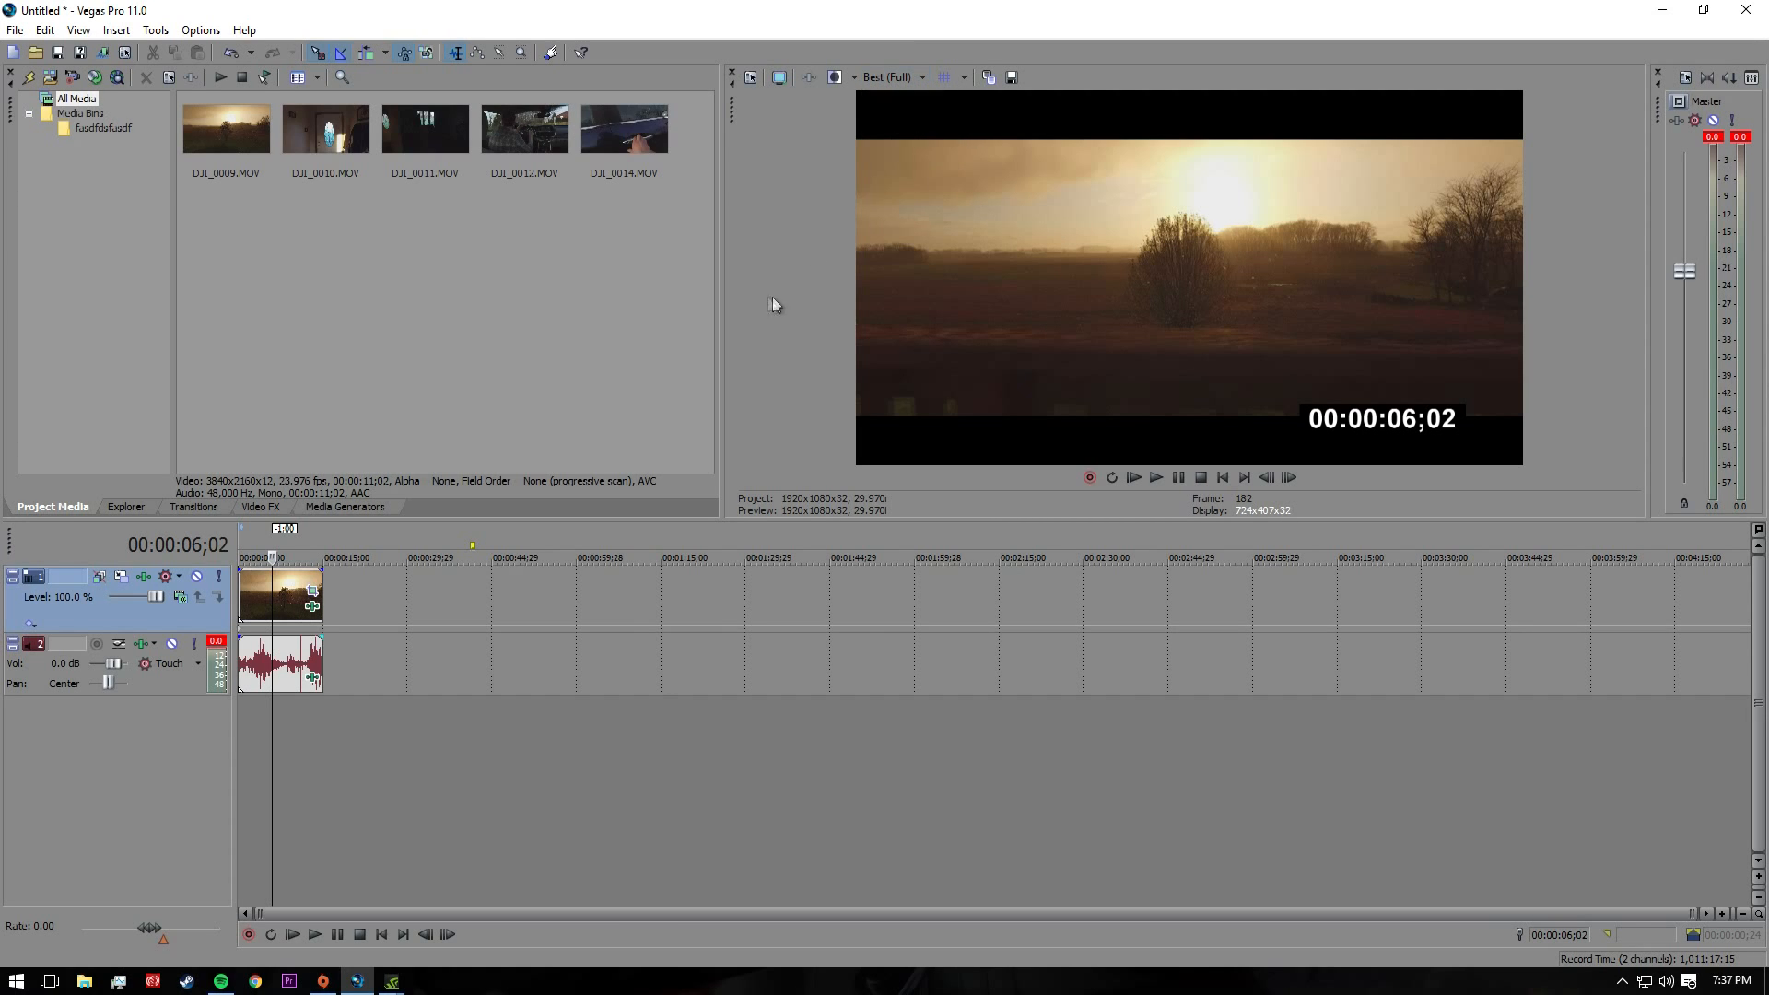
click(1159, 476)
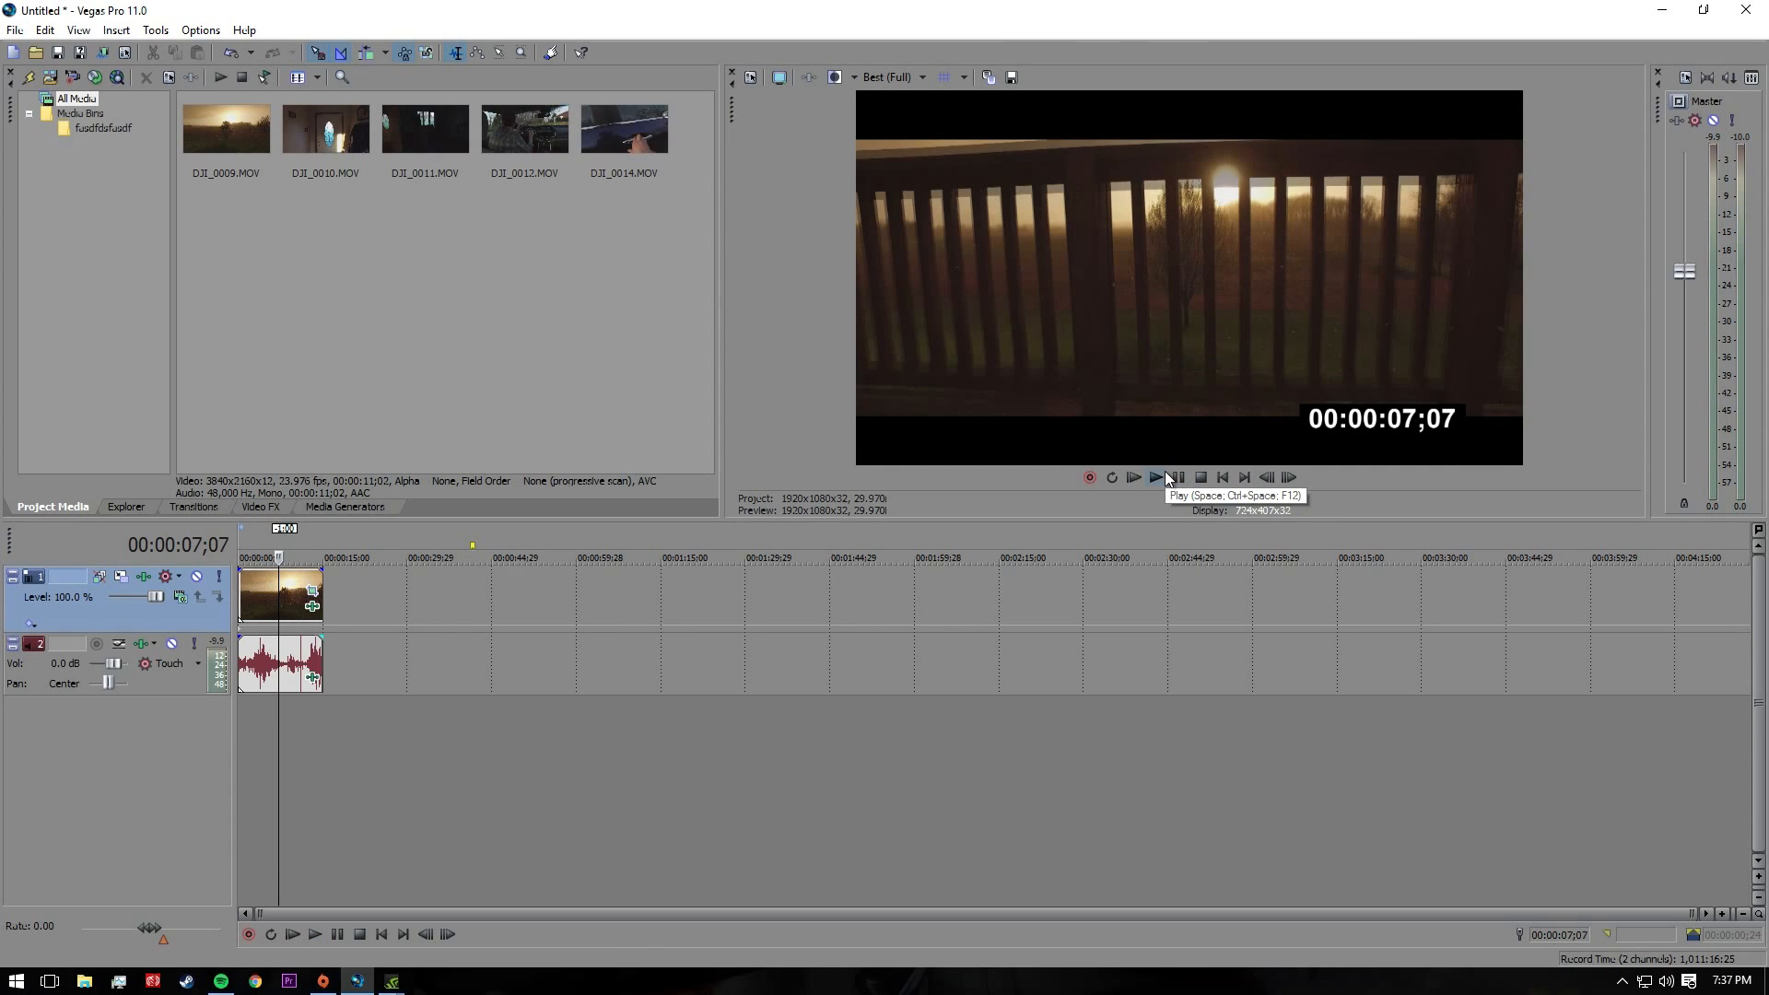
key(space)
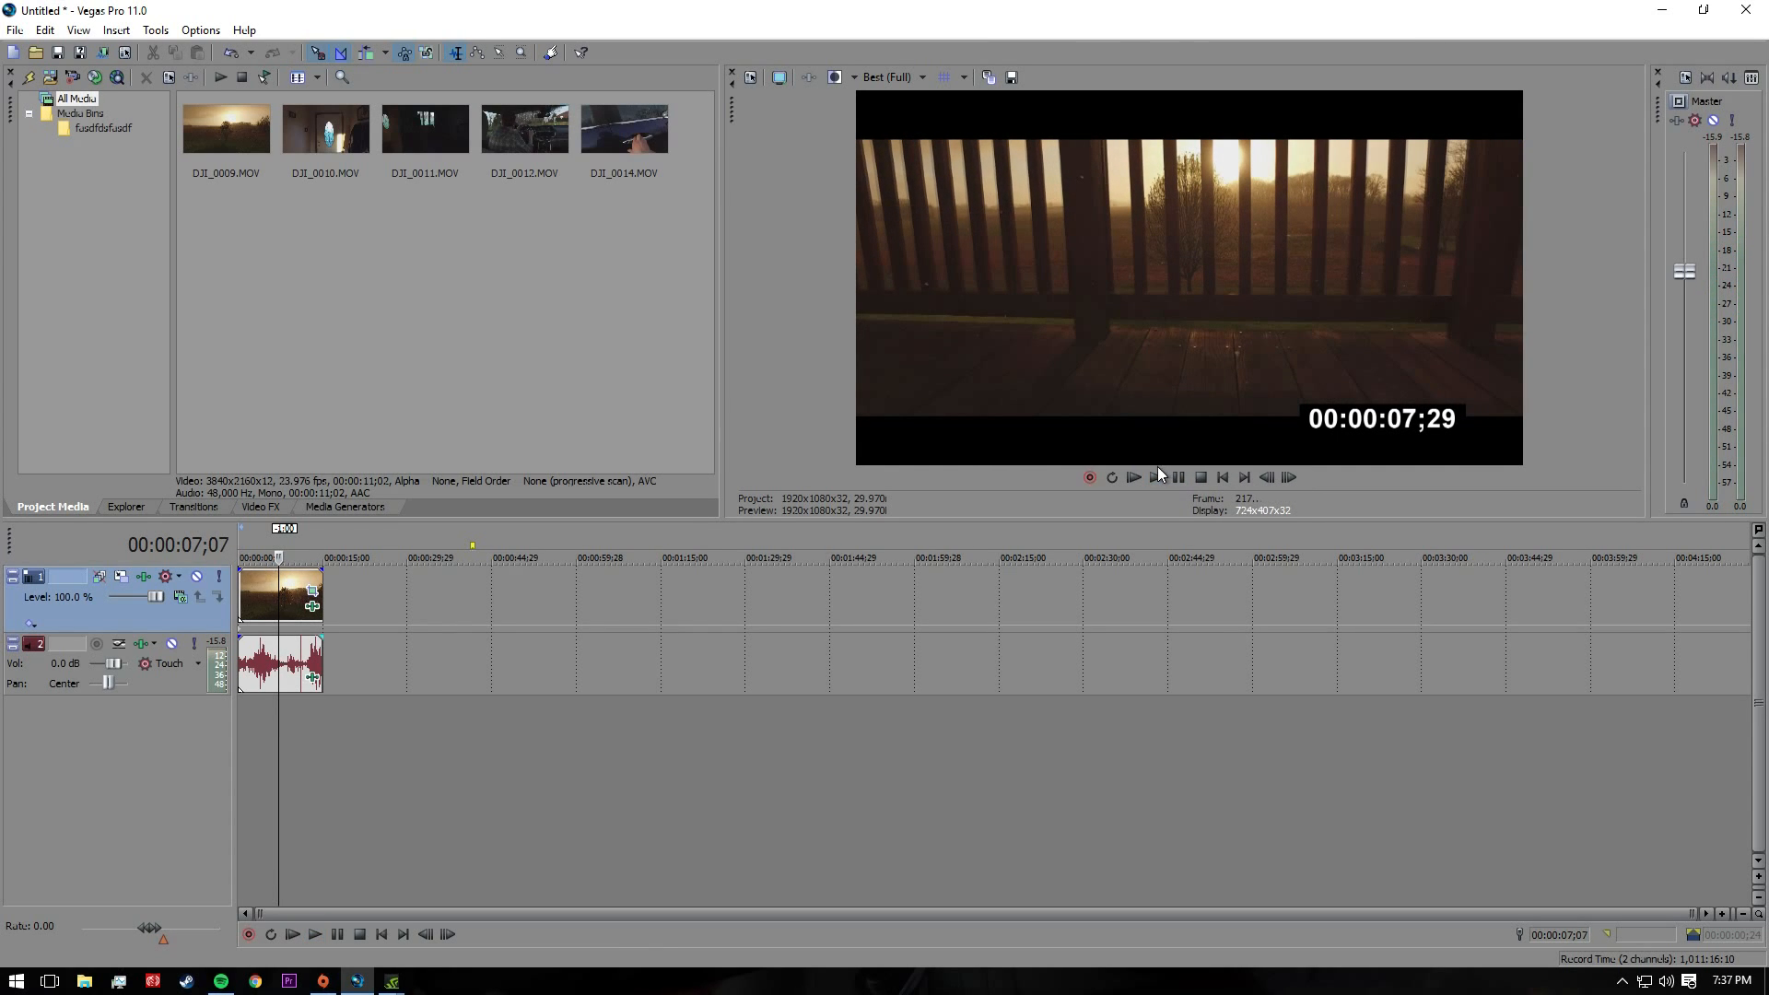
key(Right)
key(Right)
key(Right)
key(Right)
key(Right)
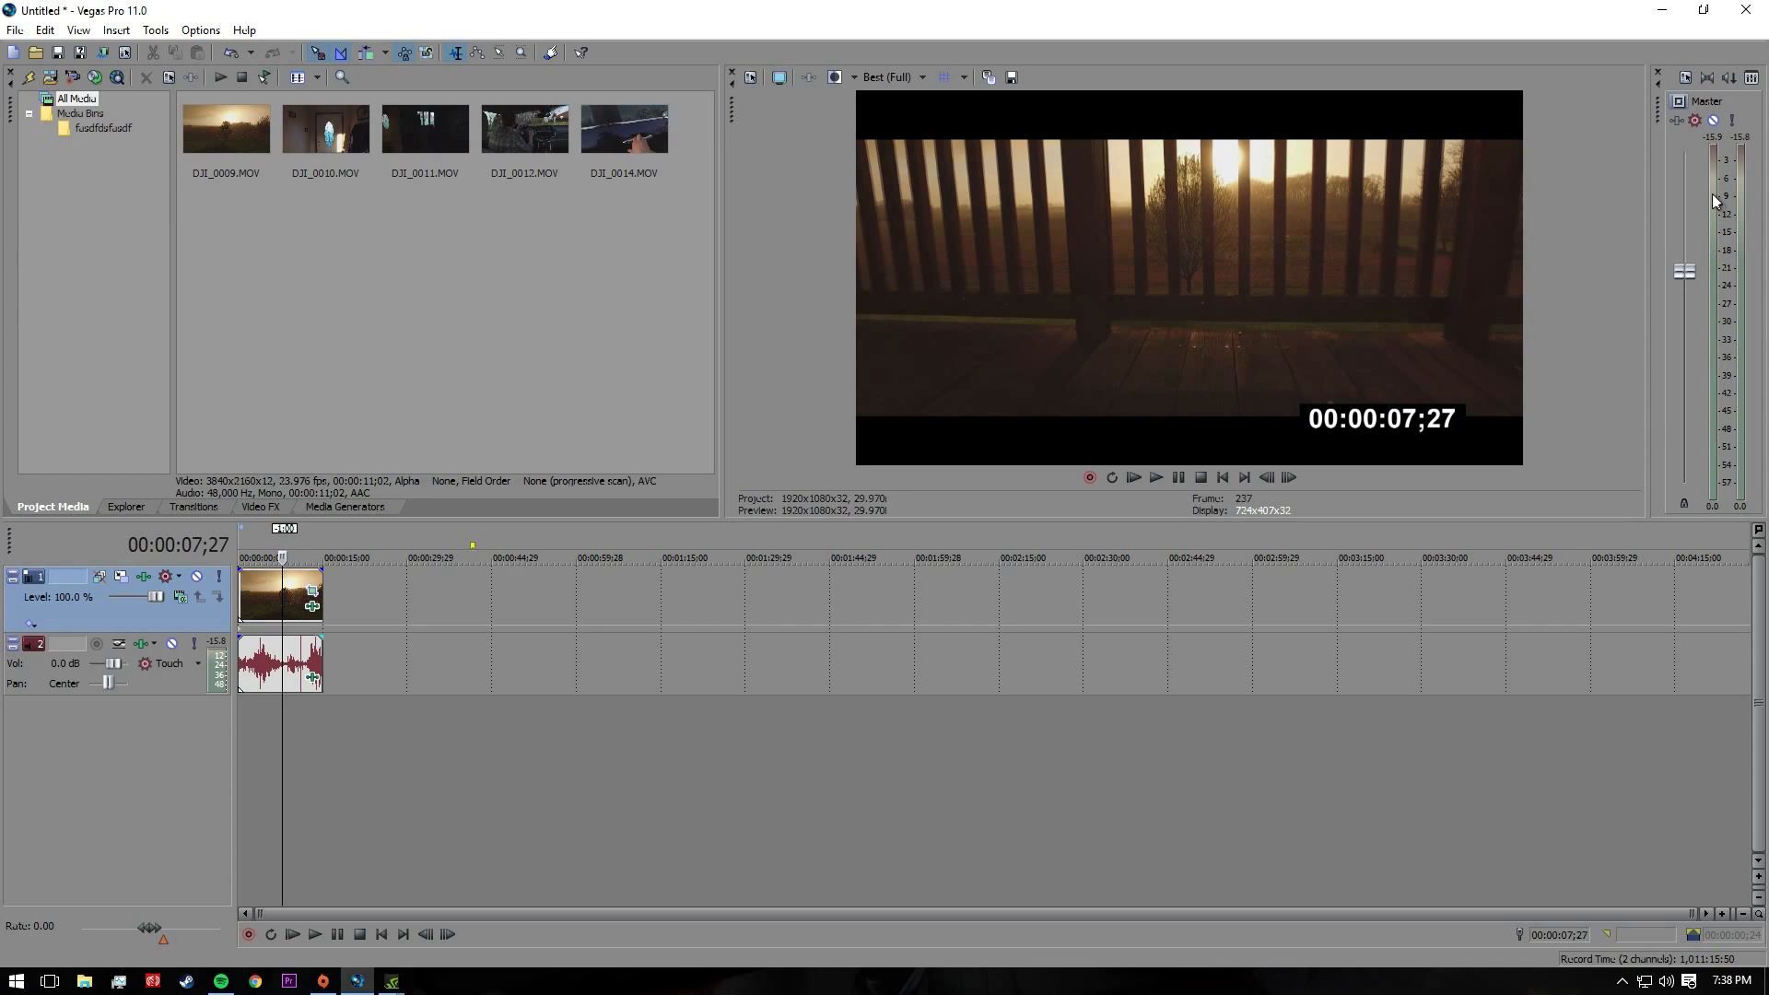
key(space)
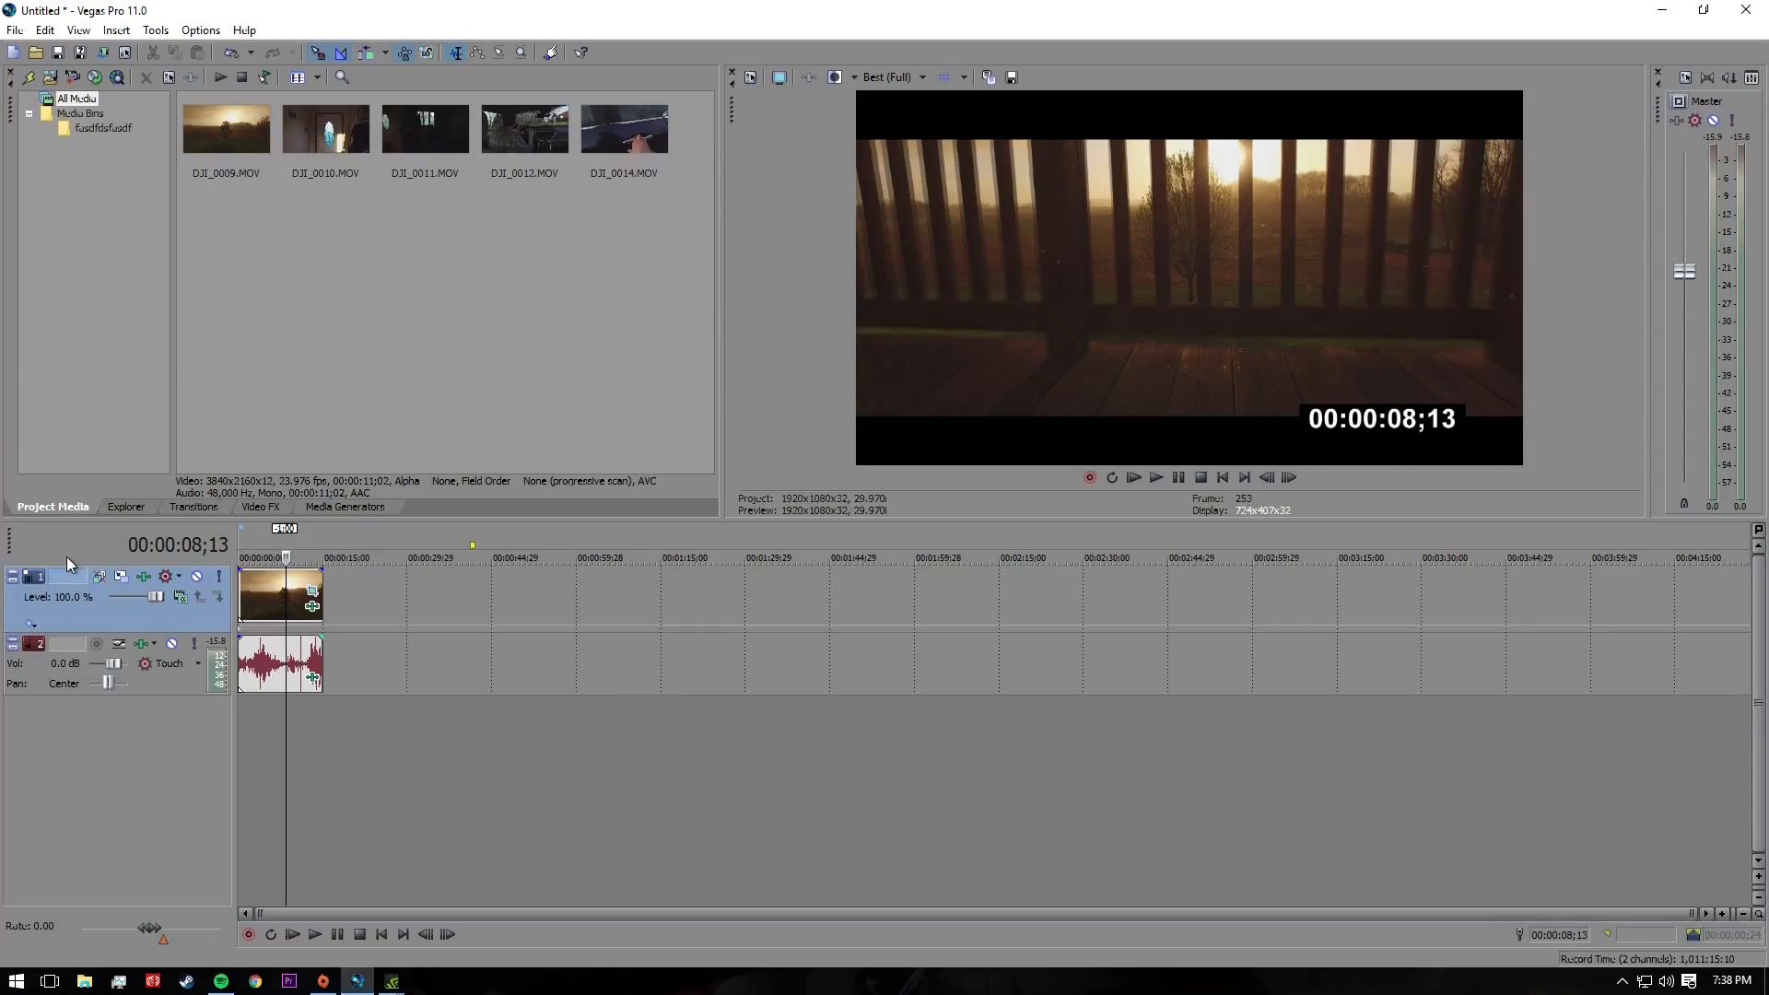
Place the playhead at 00:00:04;27 in the timeline clip, and move it near the clip's end at 00:00:13;01
right_click(43, 626)
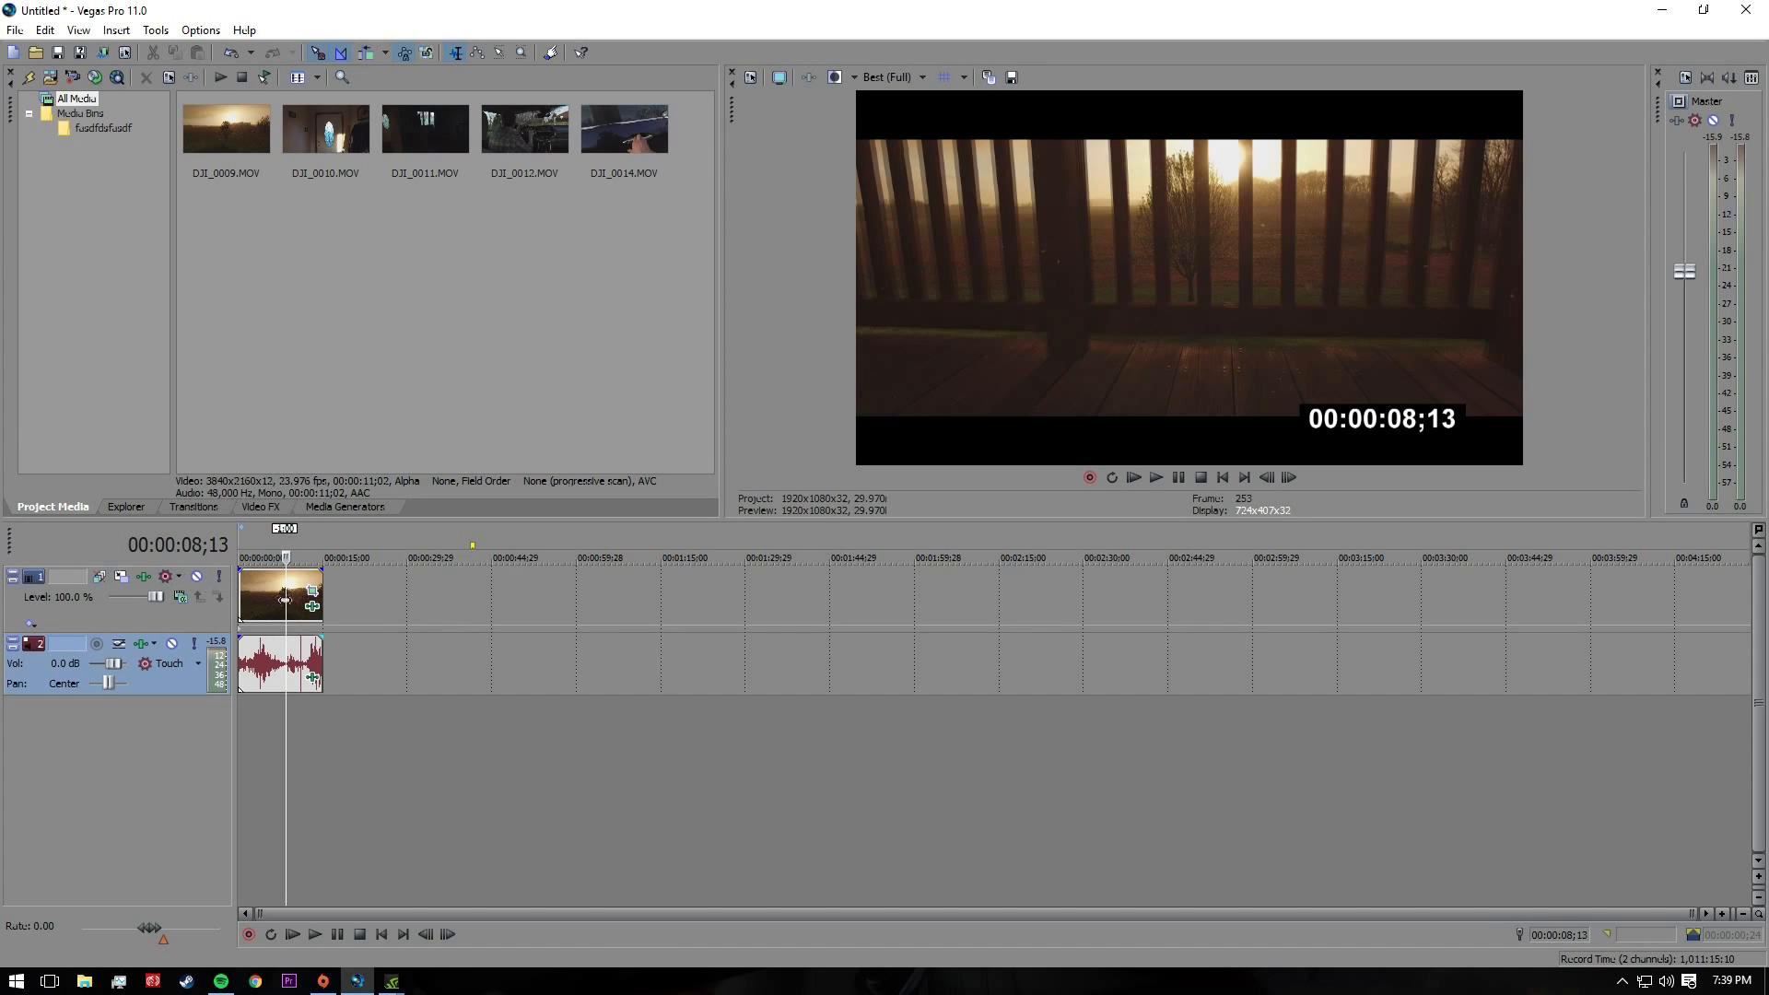
click(265, 604)
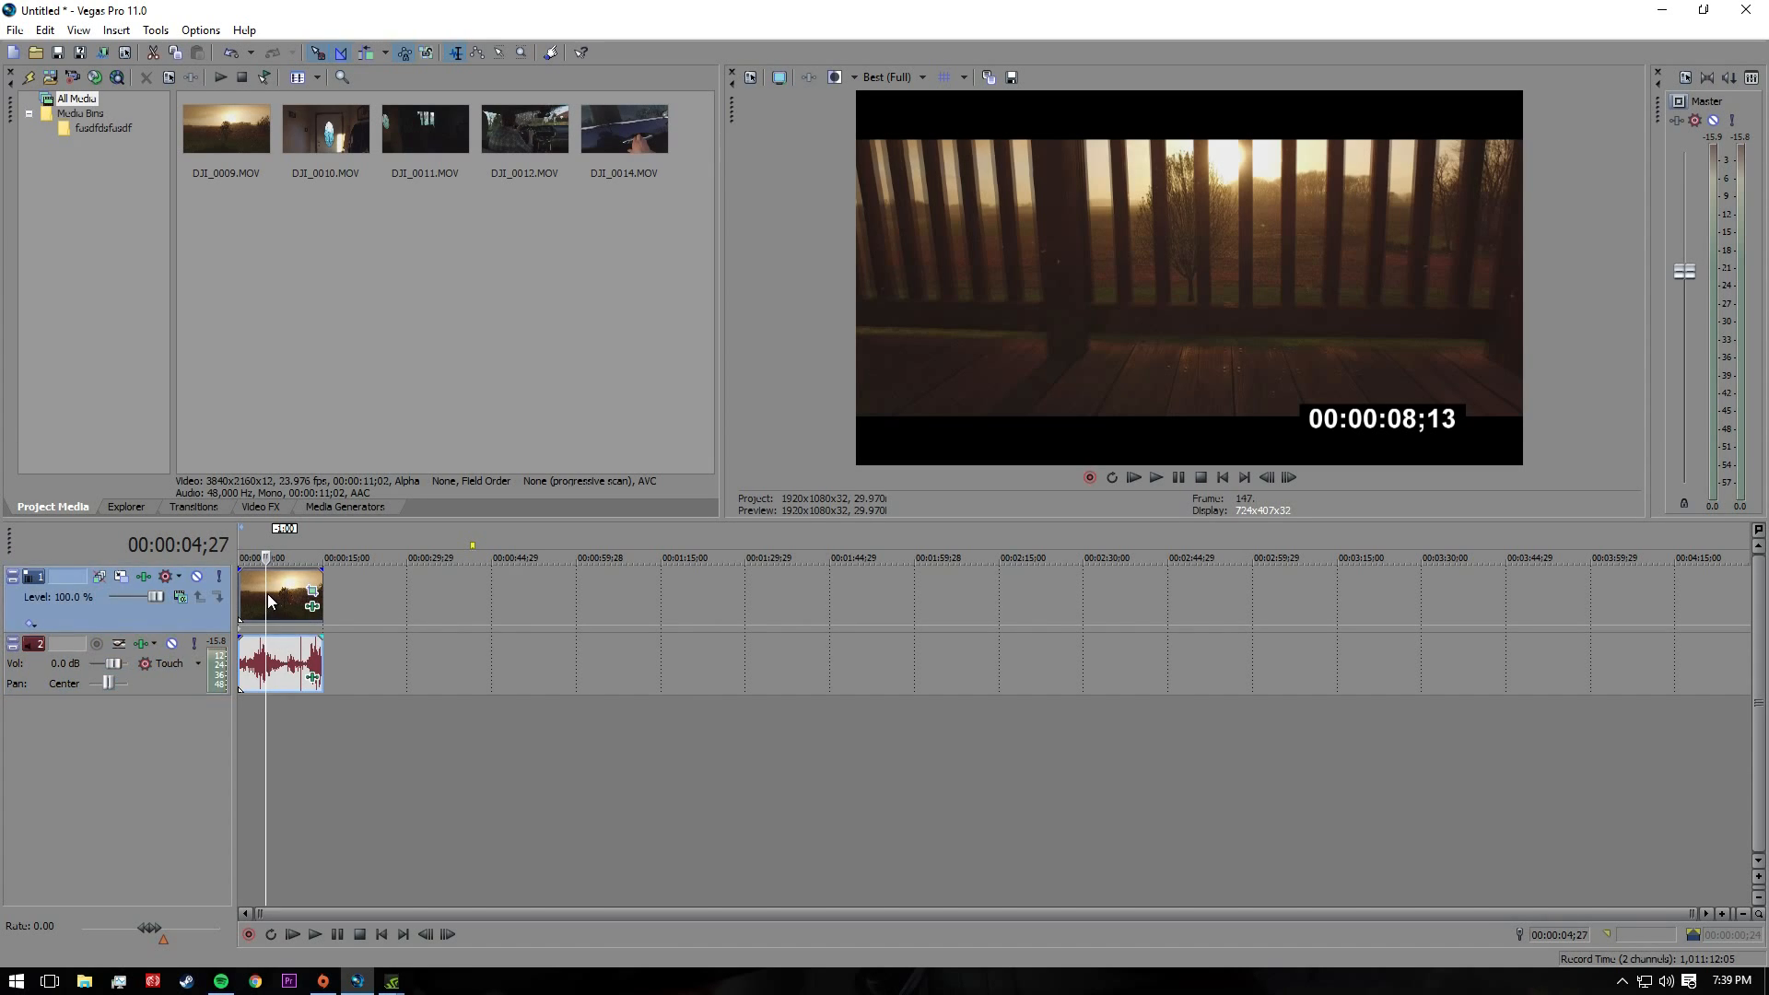
scroll(306, 589, up, 1)
scroll(307, 589, up, 3)
scroll(313, 589, down, 2)
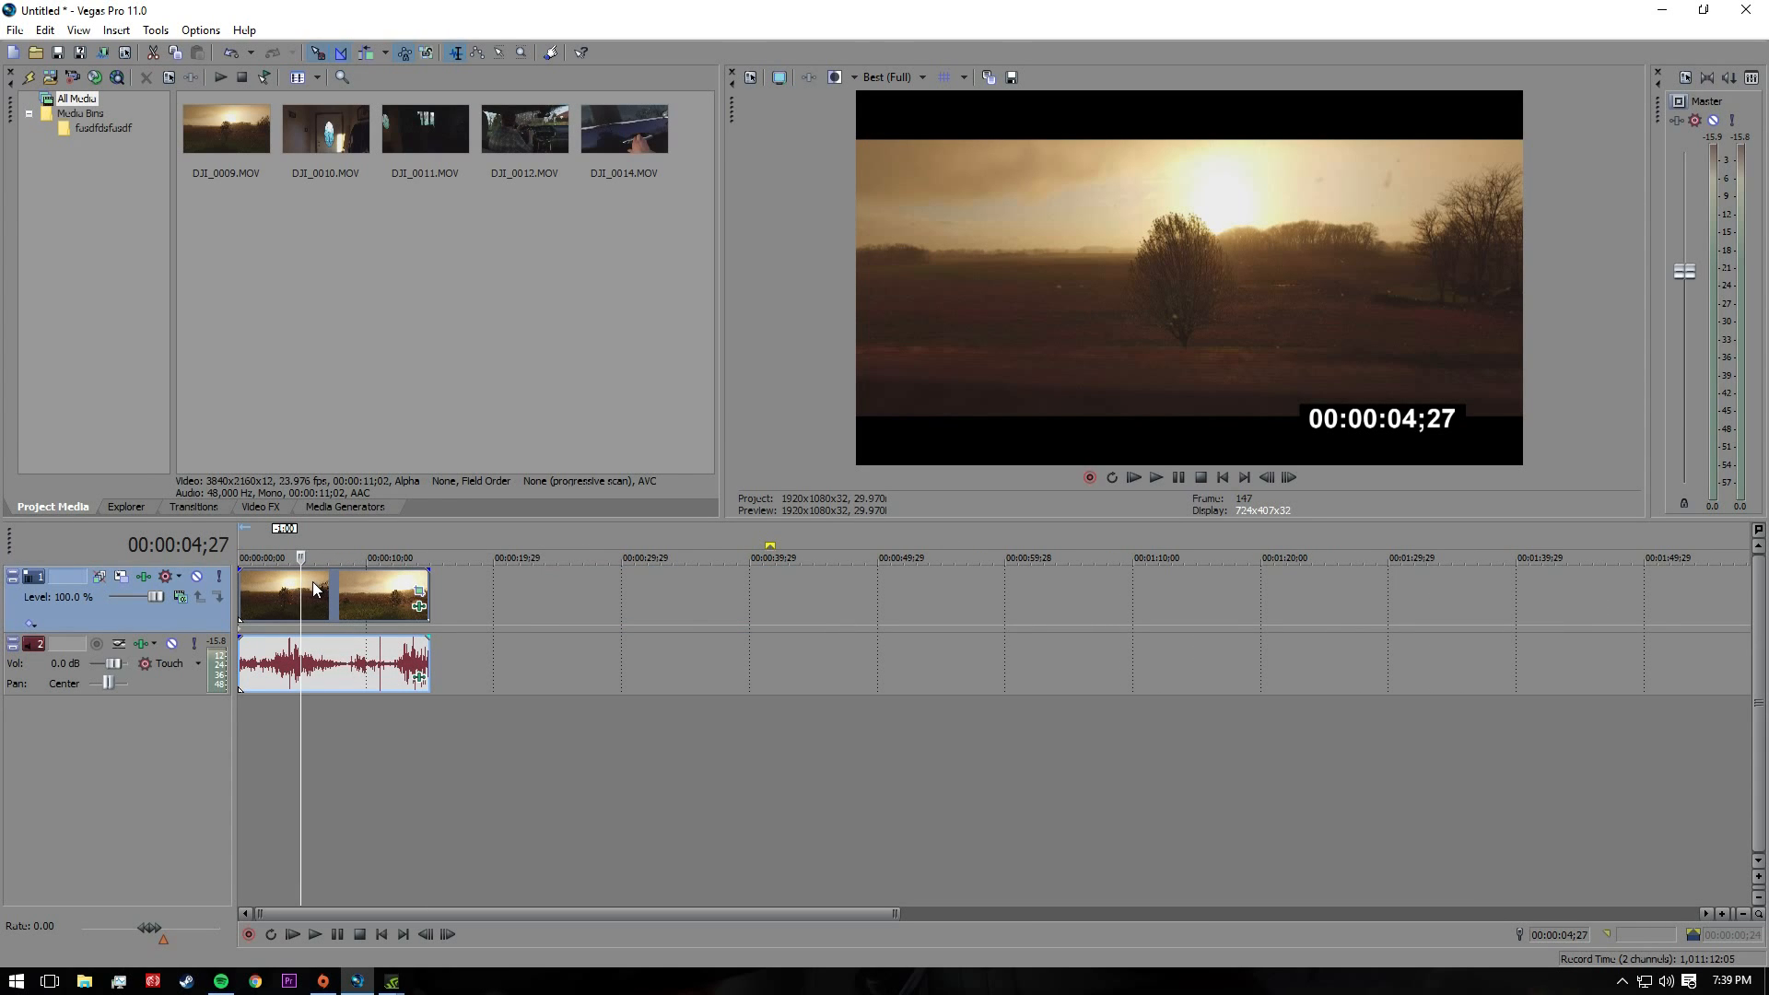
scroll(323, 590, up, 2)
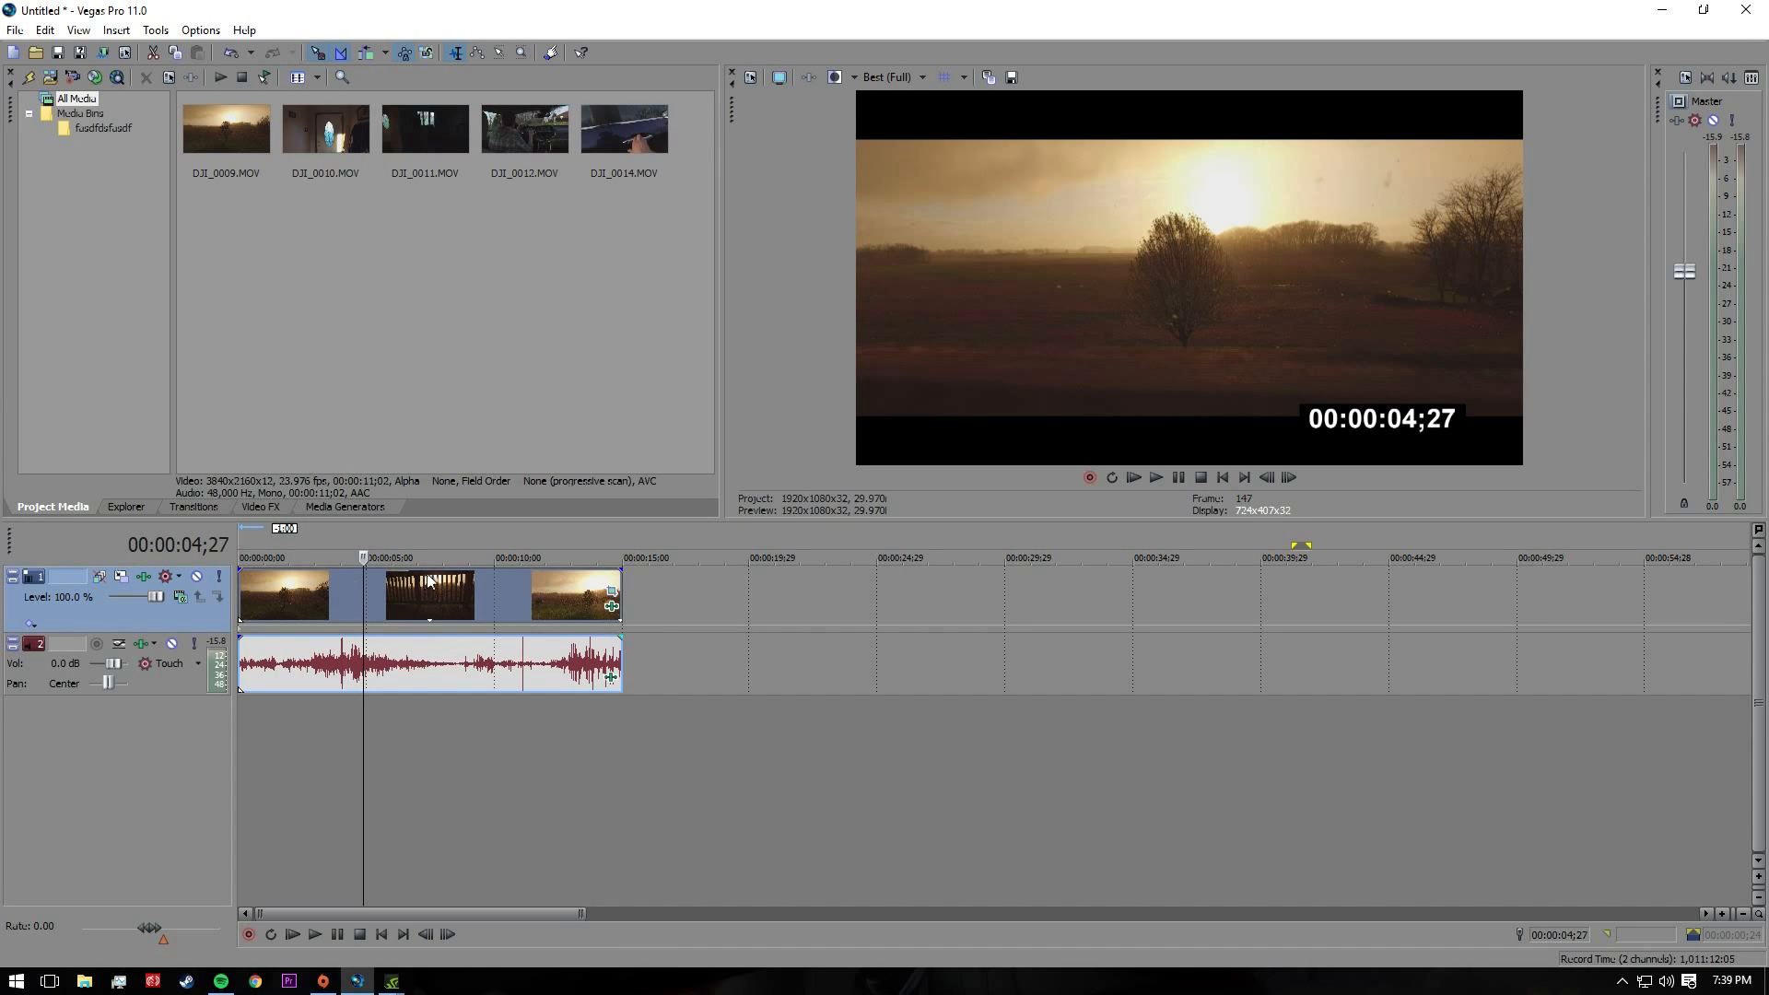
click(564, 597)
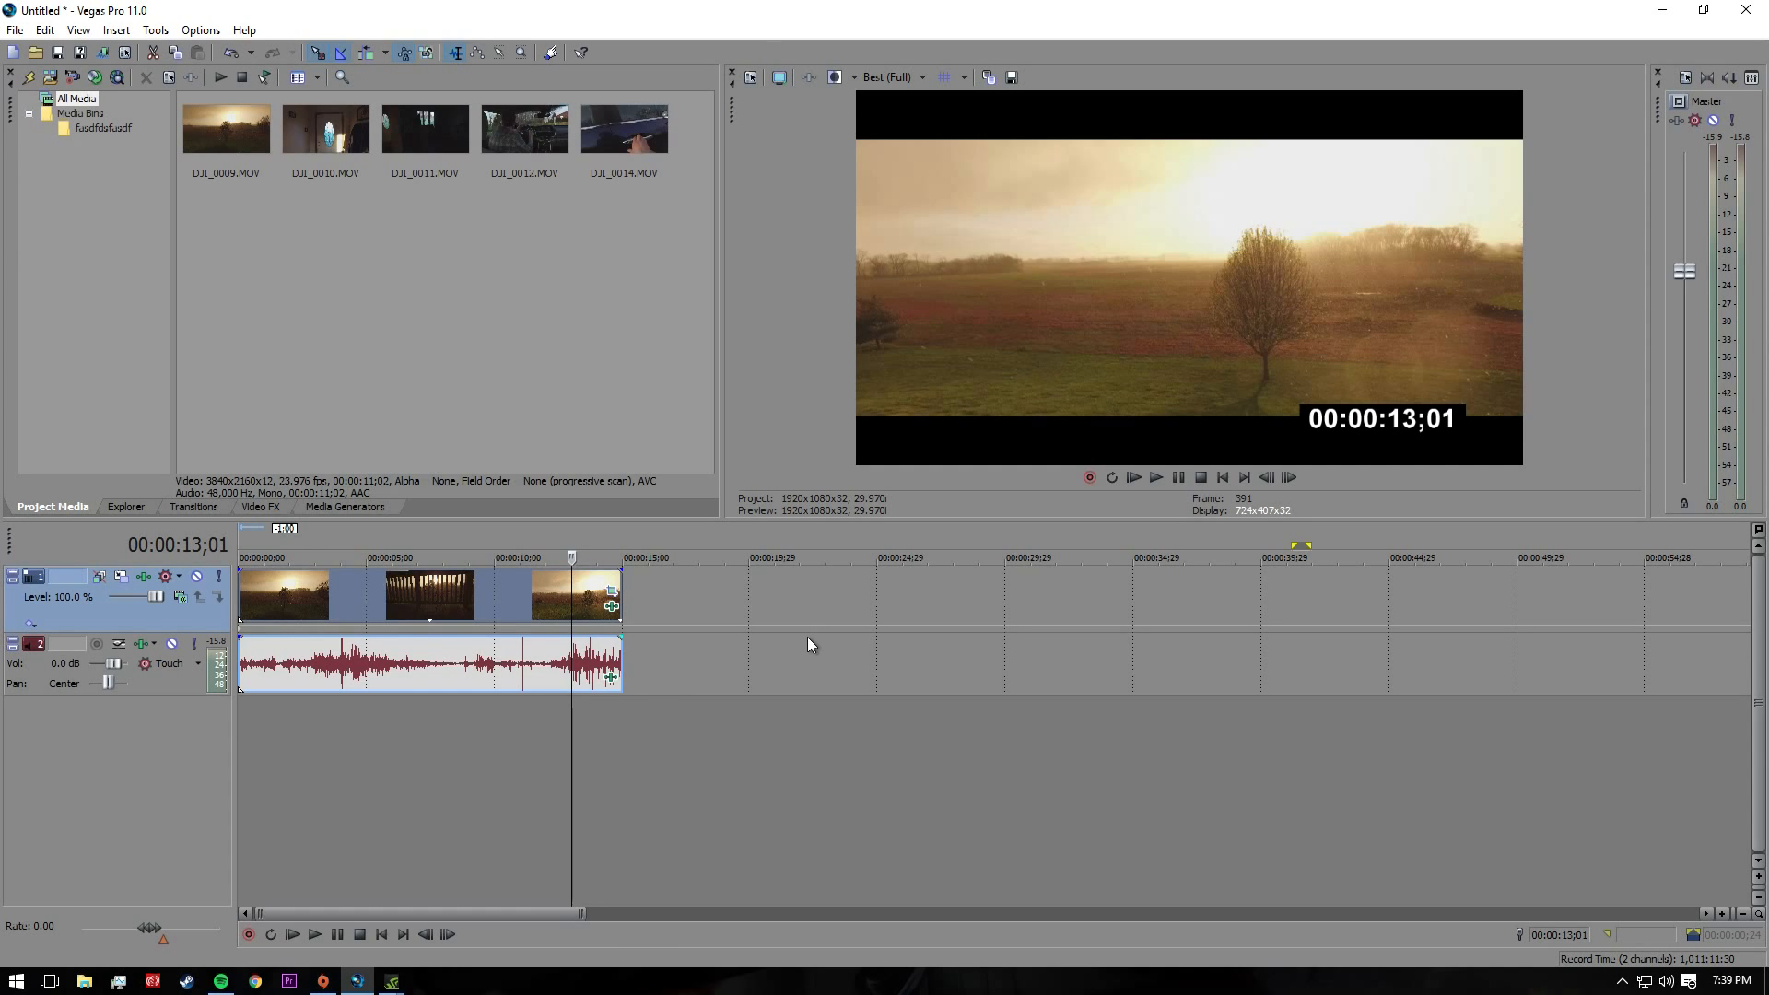
Open Event Pan/Crop for the DJI_0009 timeline clip and enlarge its window so the full crop workspace is usable
click(613, 592)
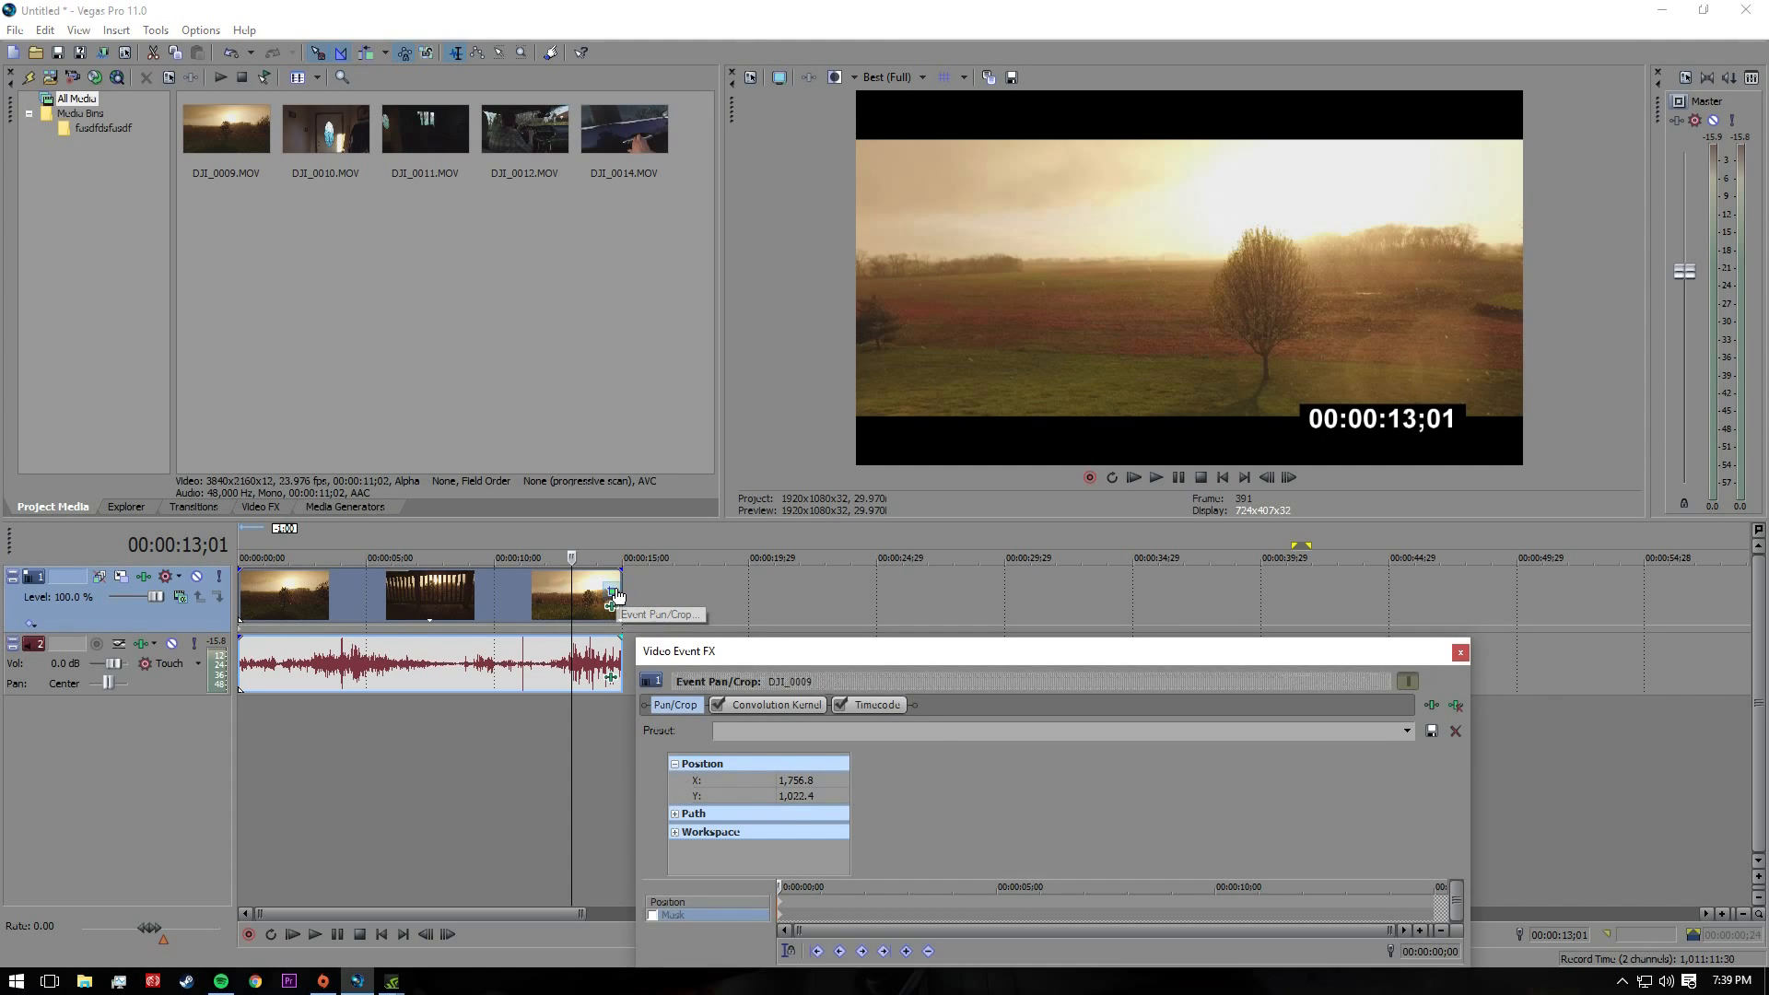
drag(901, 650, 773, 388)
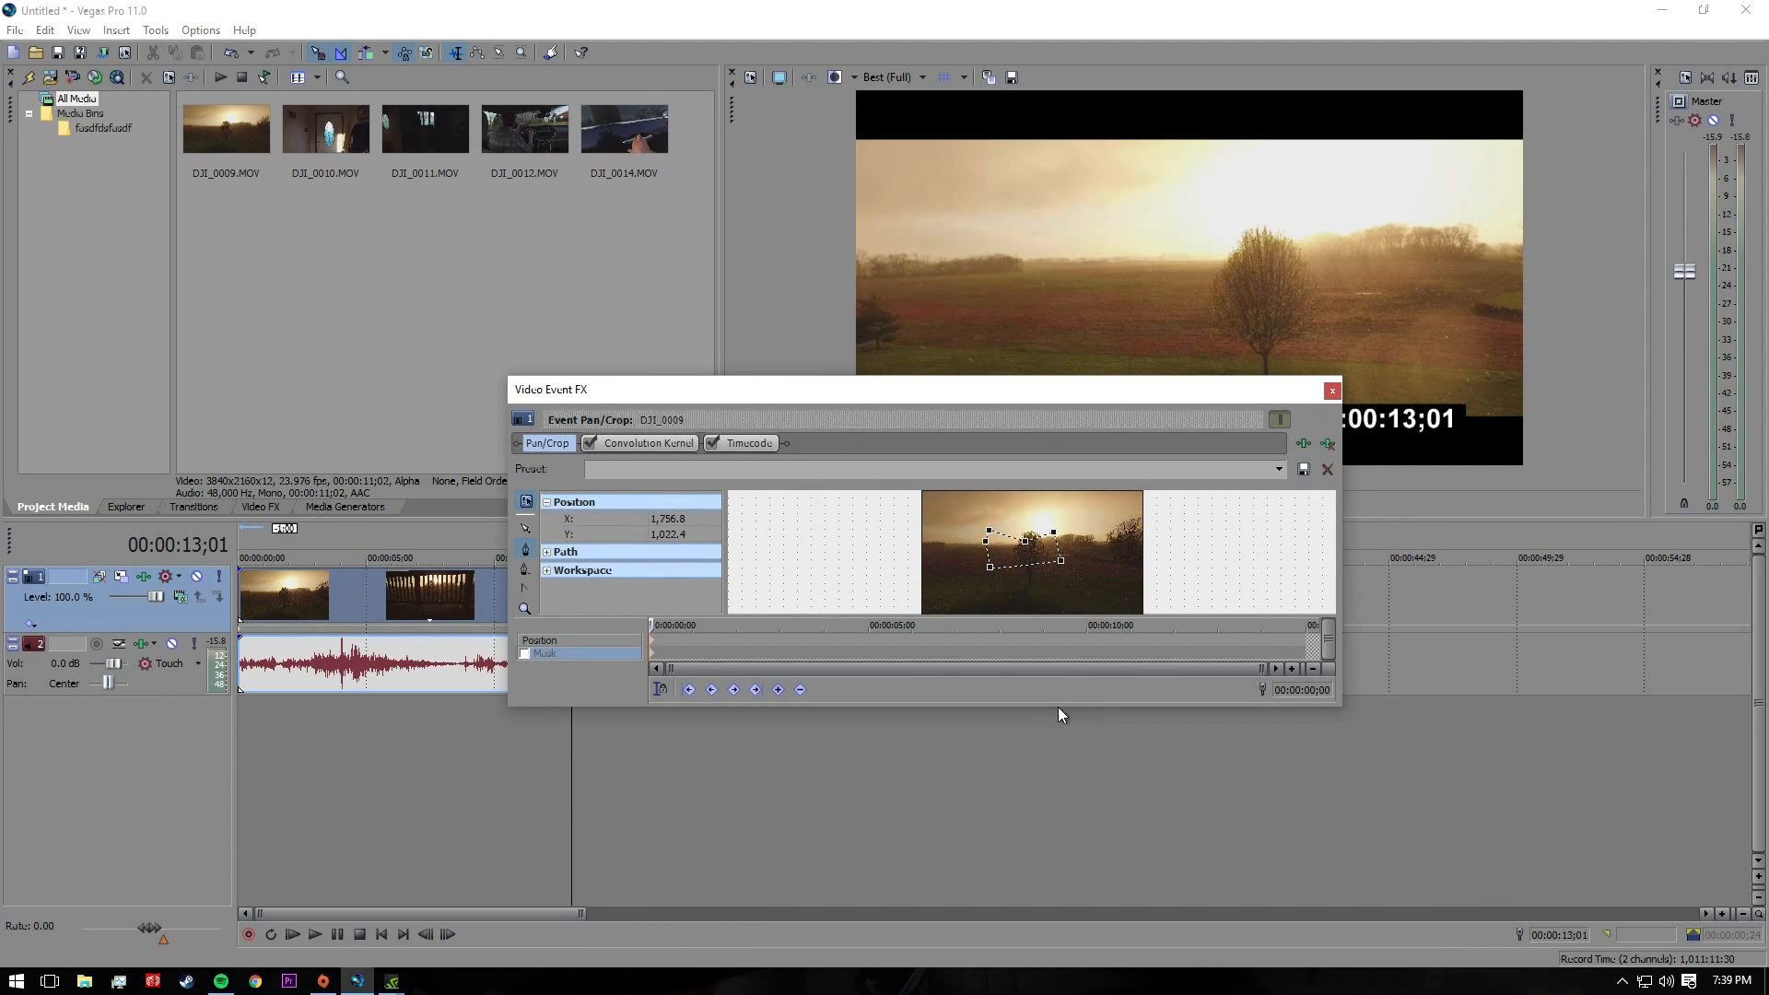
drag(1073, 707, 1073, 878)
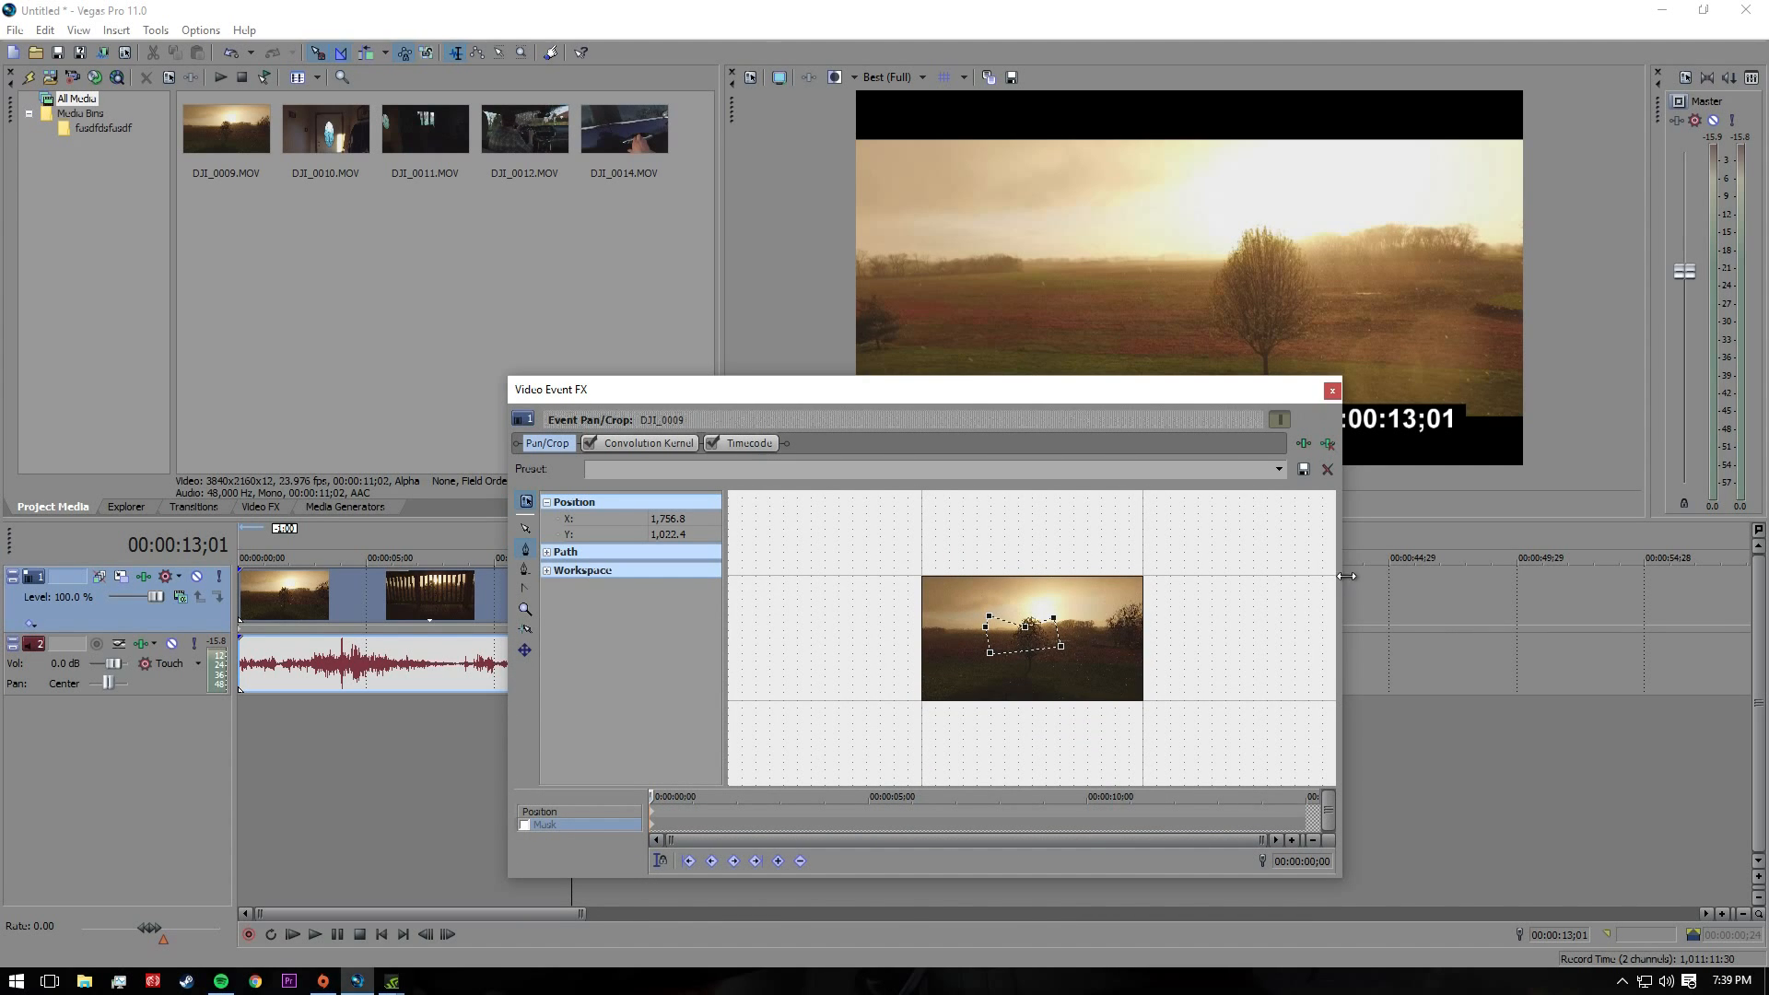
drag(1346, 564, 1609, 564)
drag(1194, 389, 1101, 143)
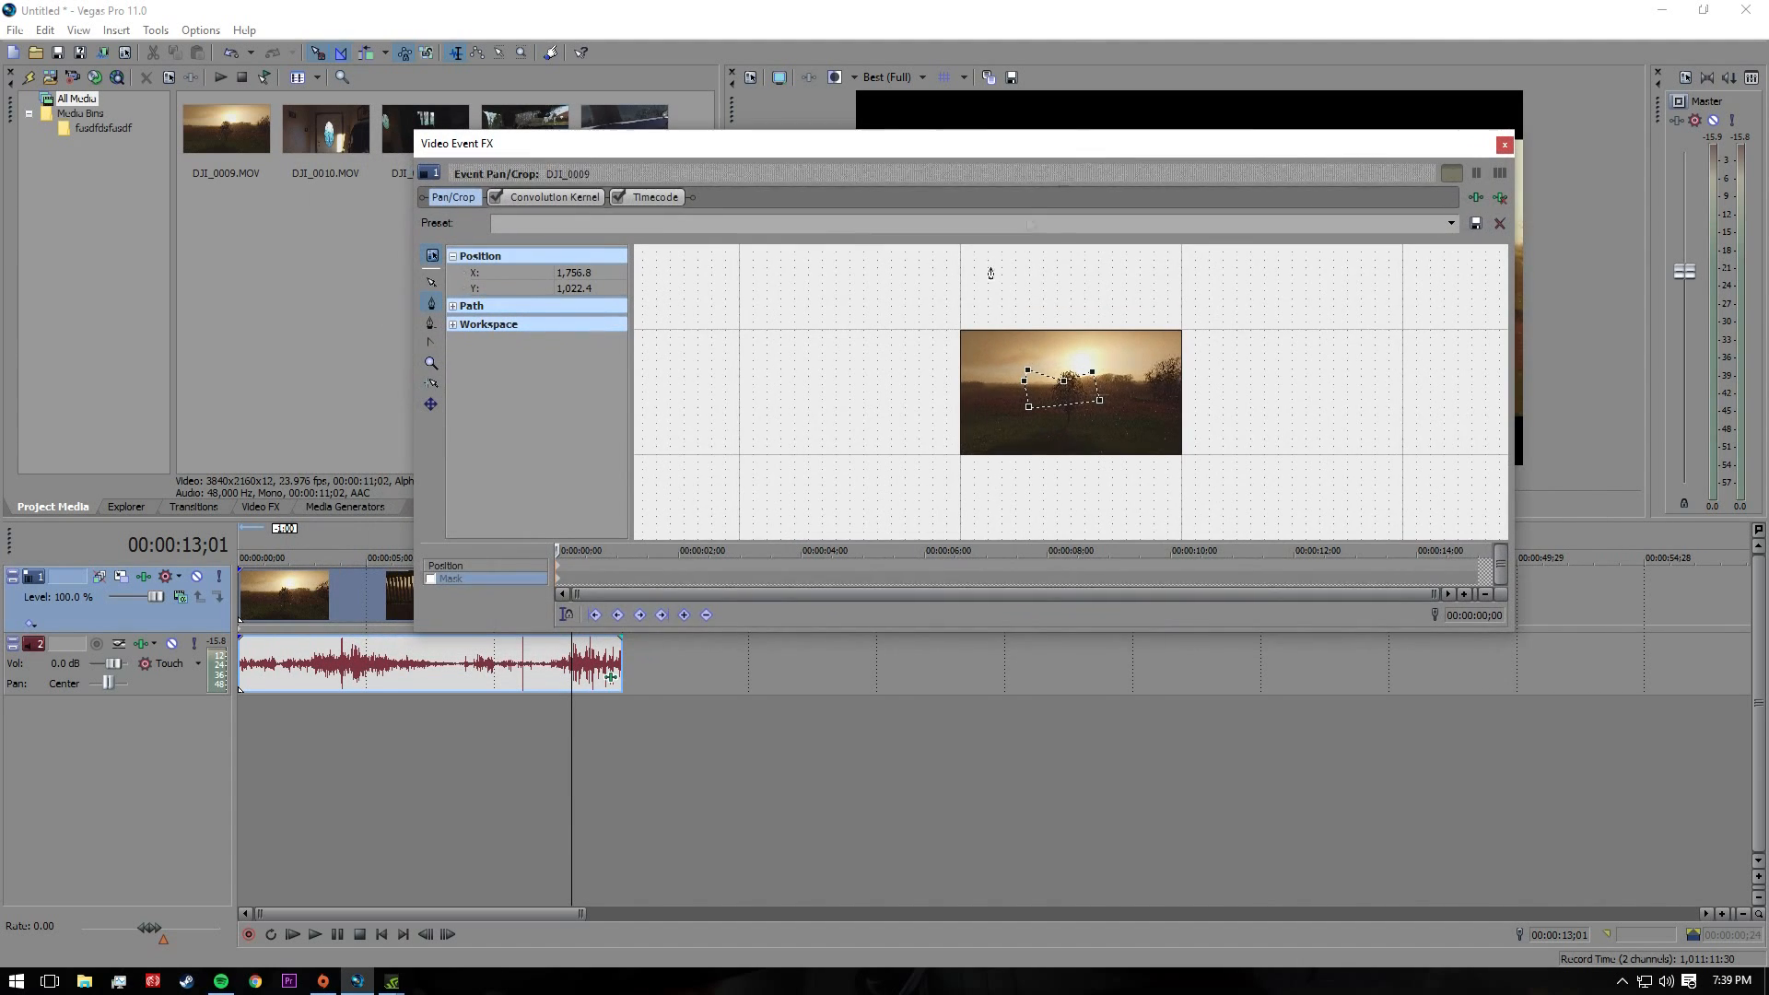
Enable the mask on the DJI_0009 event to examine its outline over the frame, and turn the mask off again
click(429, 579)
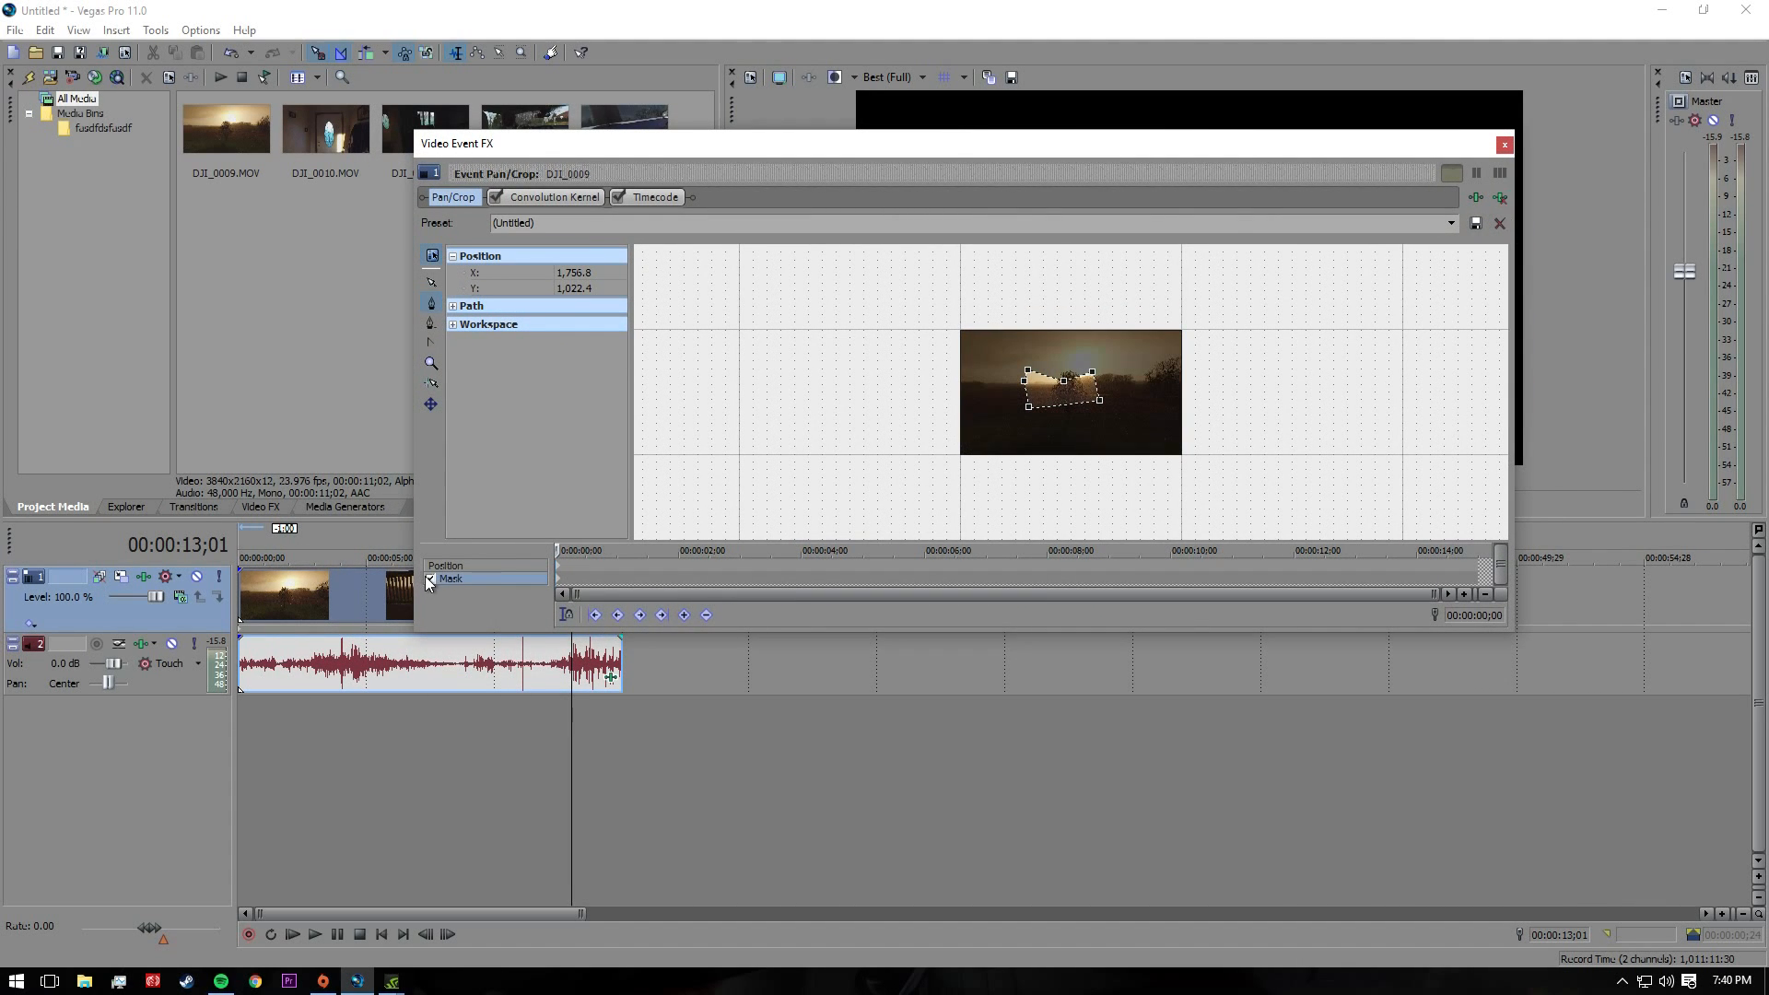
scroll(1050, 392, up, 5)
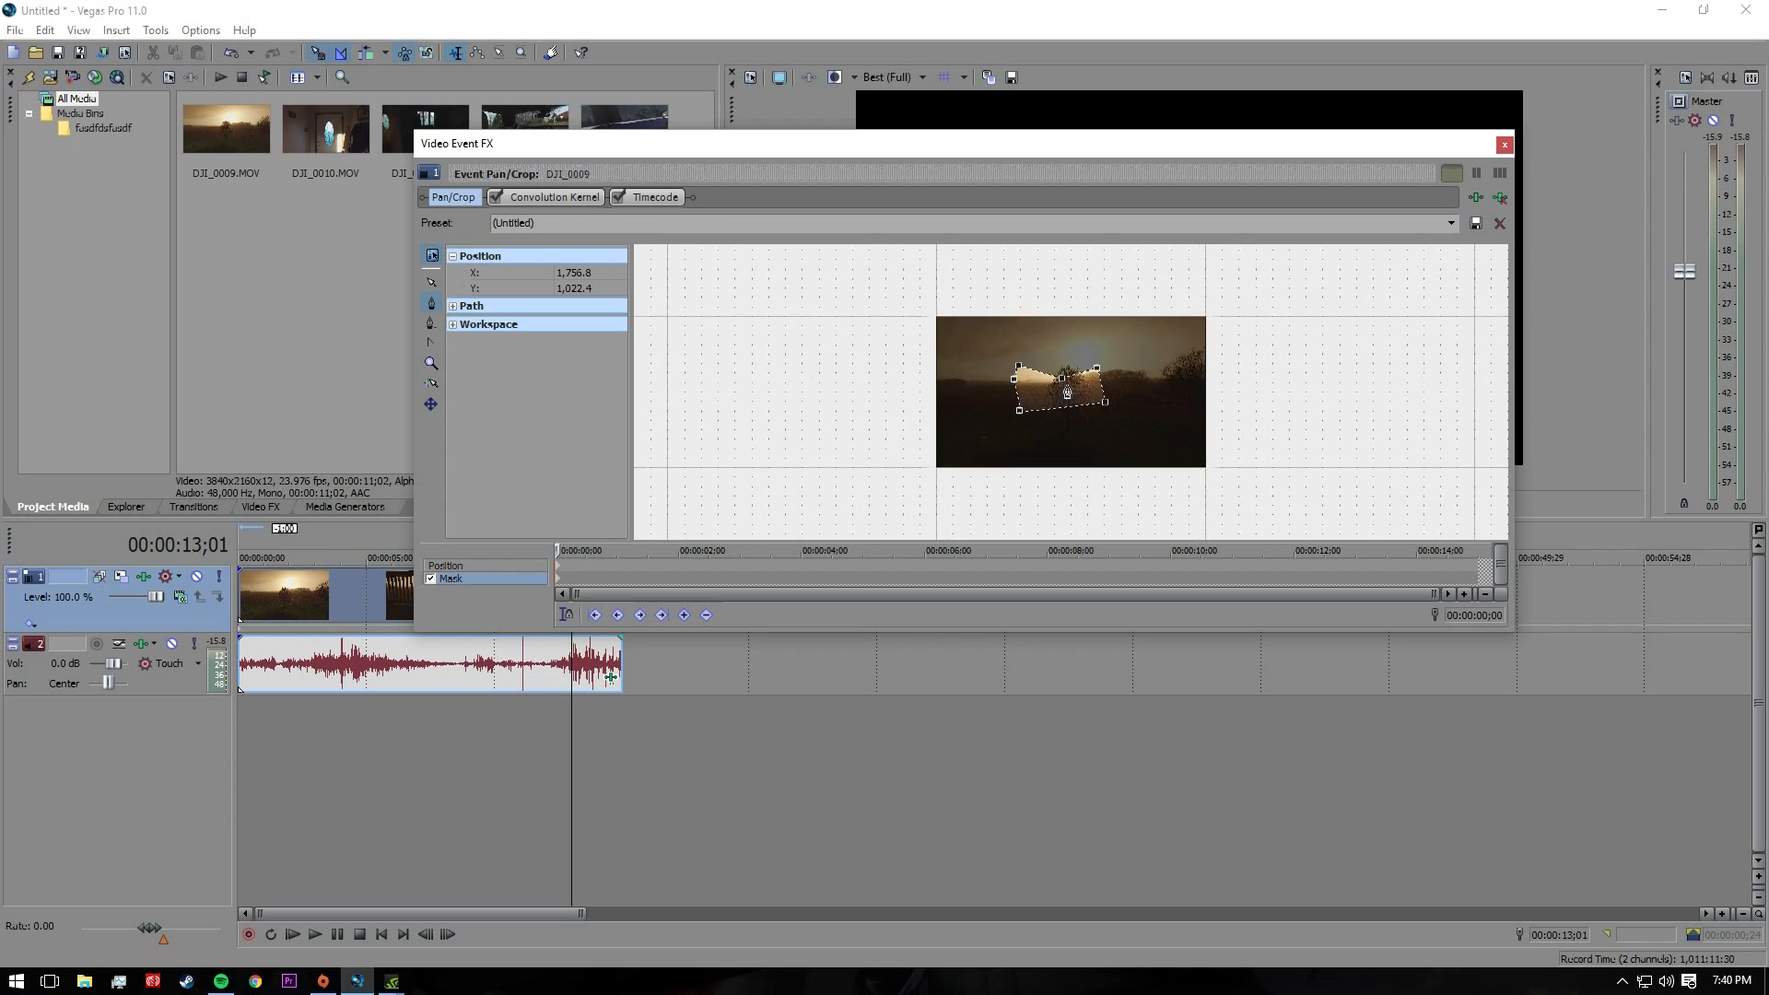
scroll(1042, 394, up, 2)
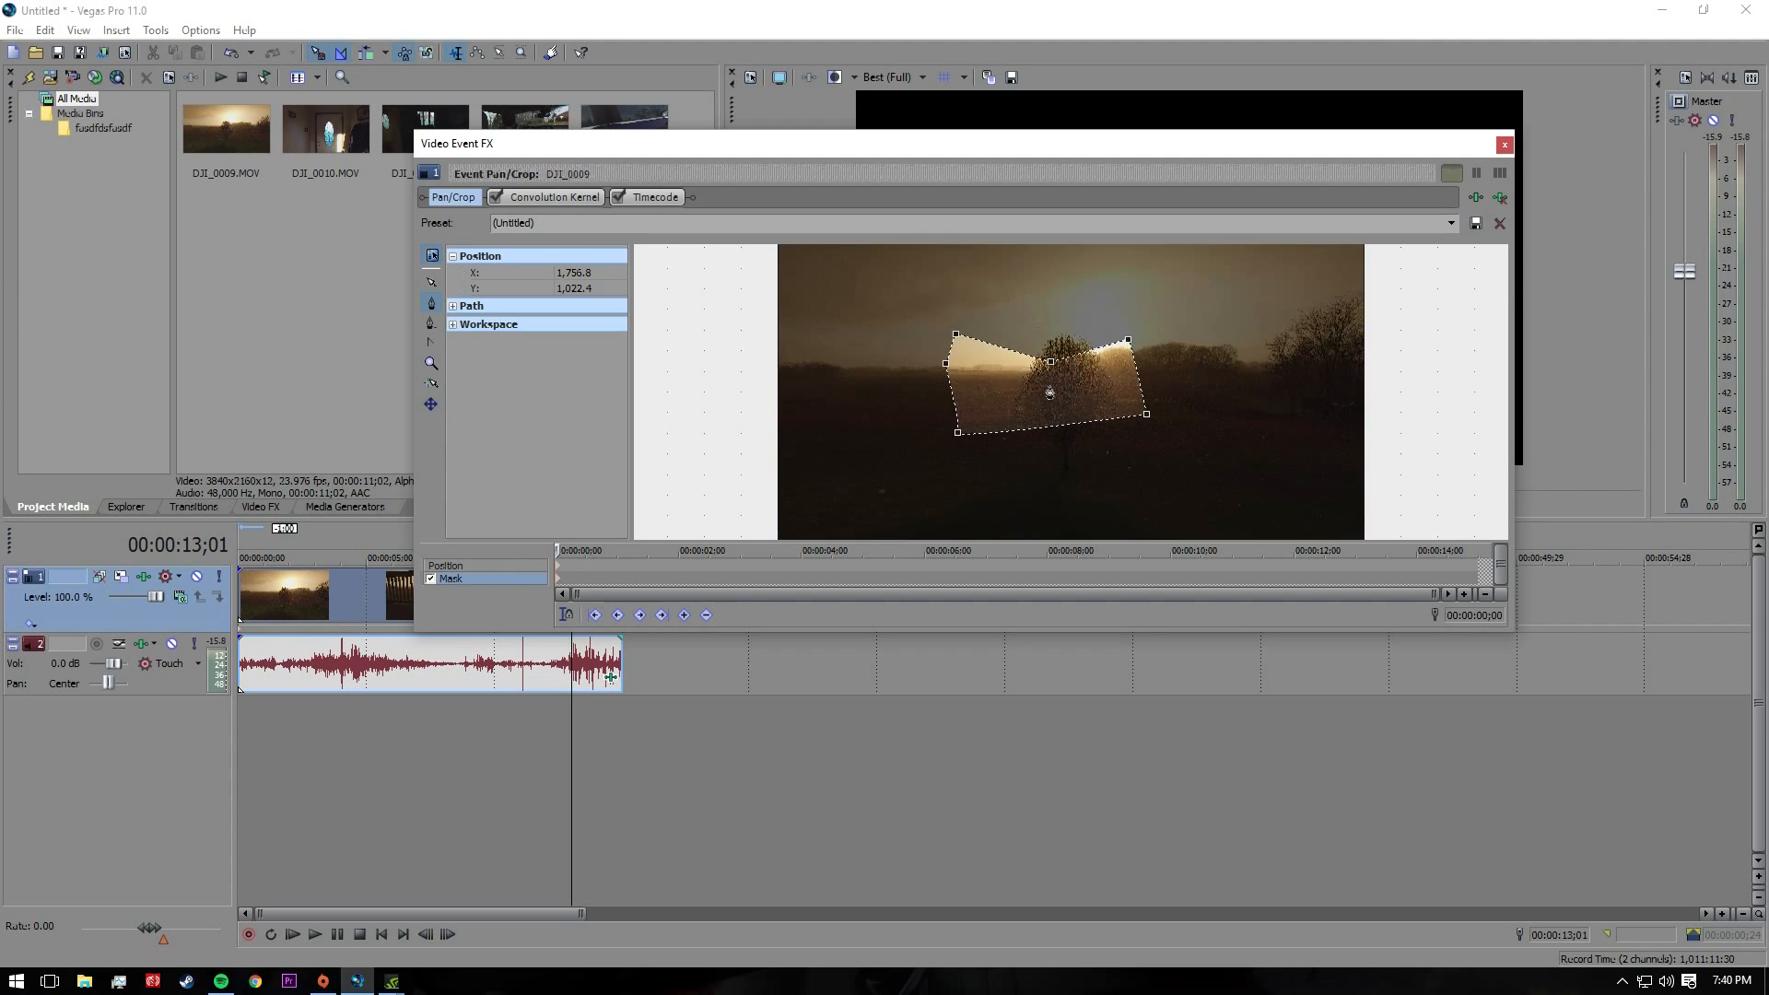
scroll(1043, 387, down, 2)
scroll(1043, 387, up, 3)
scroll(1060, 415, down, 2)
scroll(1088, 452, up, 2)
scroll(1129, 424, down, 3)
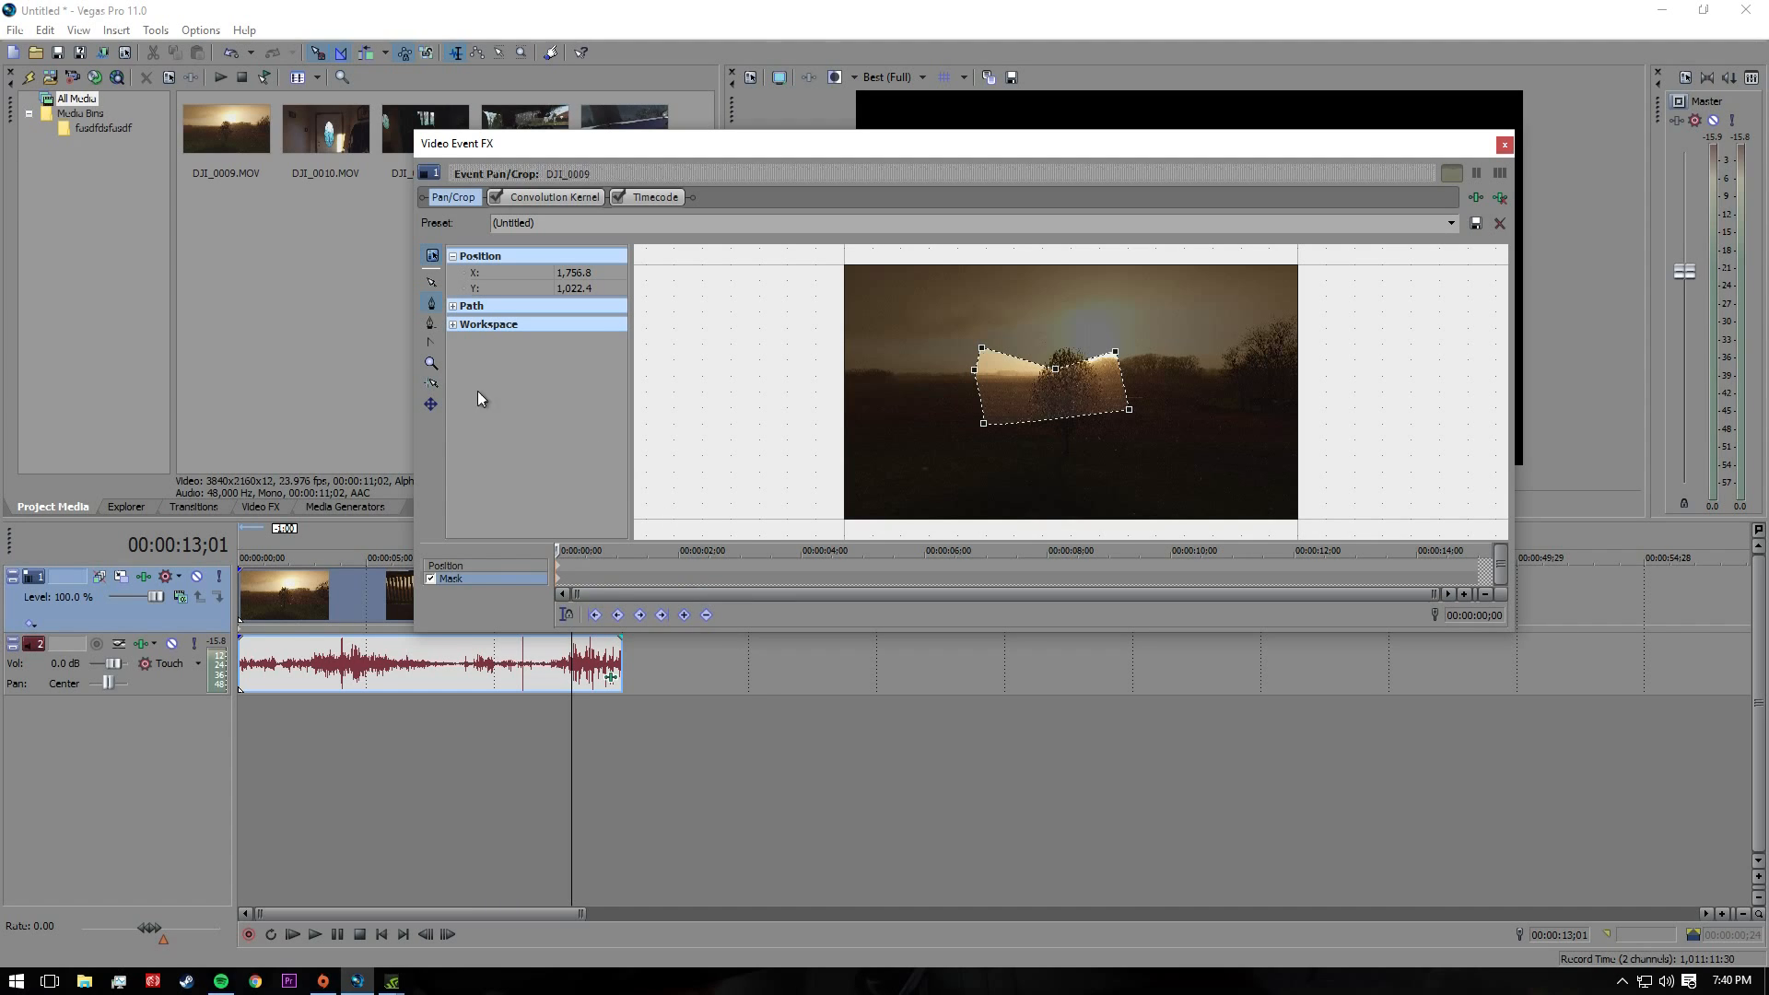
click(430, 326)
click(431, 579)
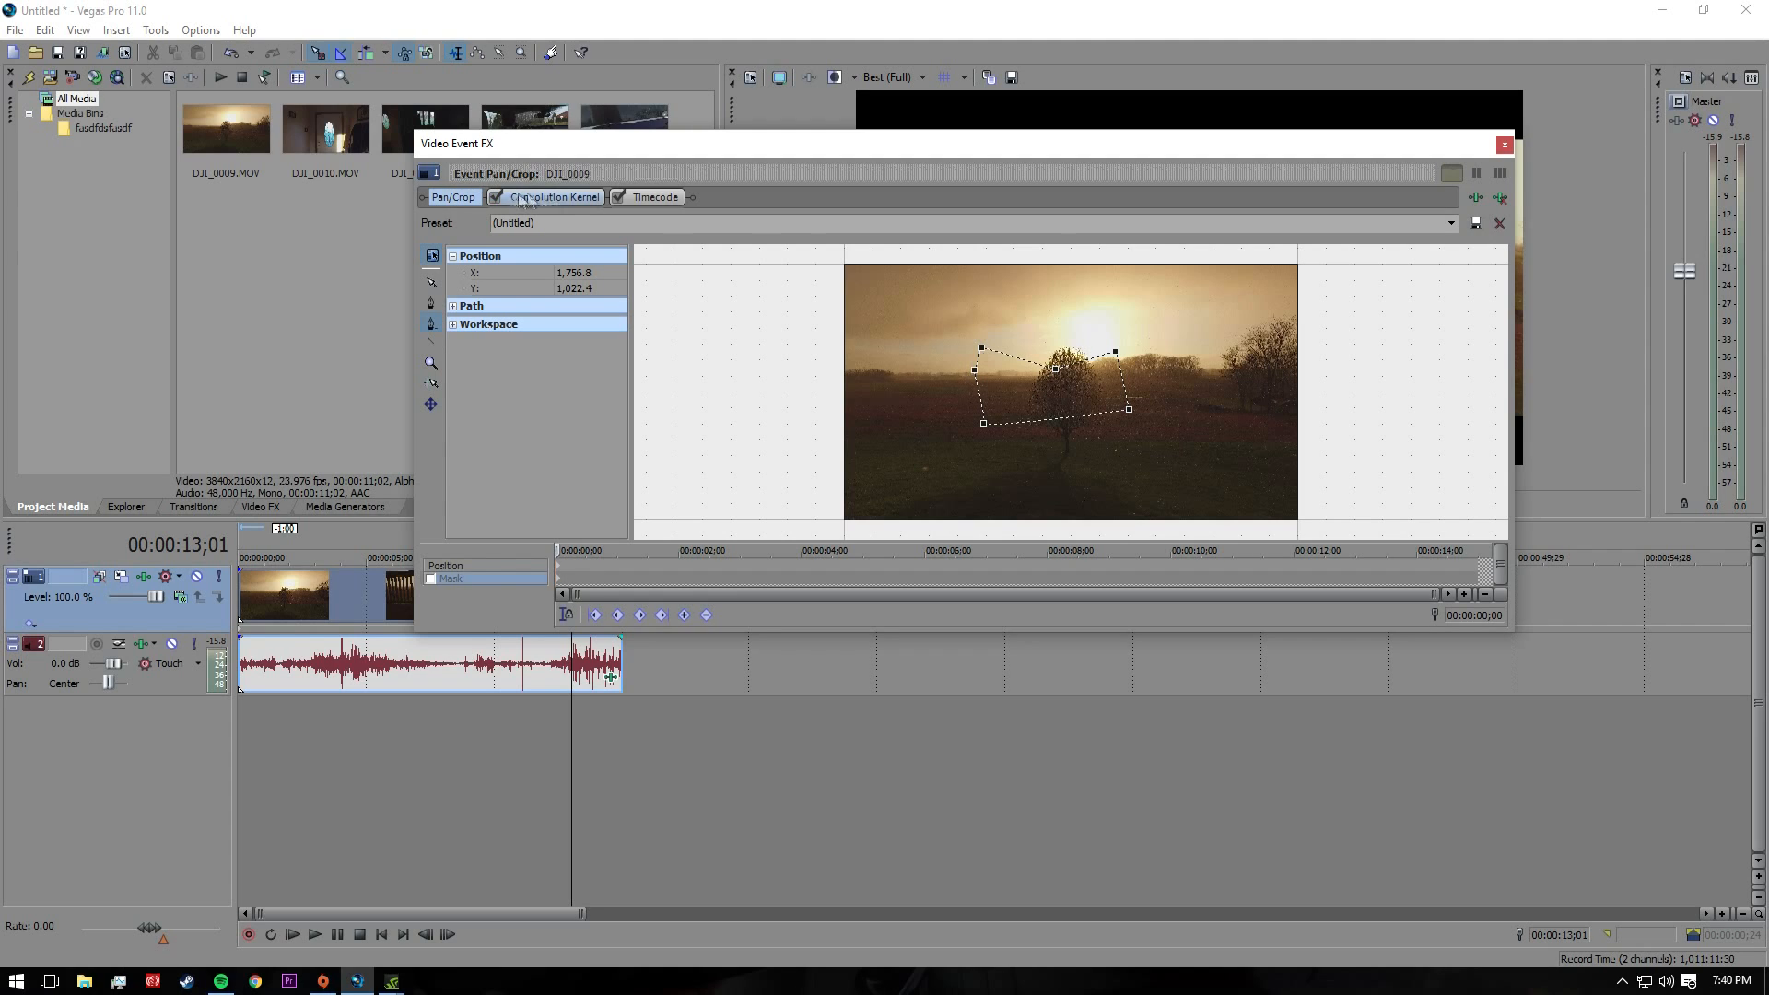
Switch to the event's Position settings and resize the crop area to a height of 1,737.3 and to 1,550.0
click(470, 567)
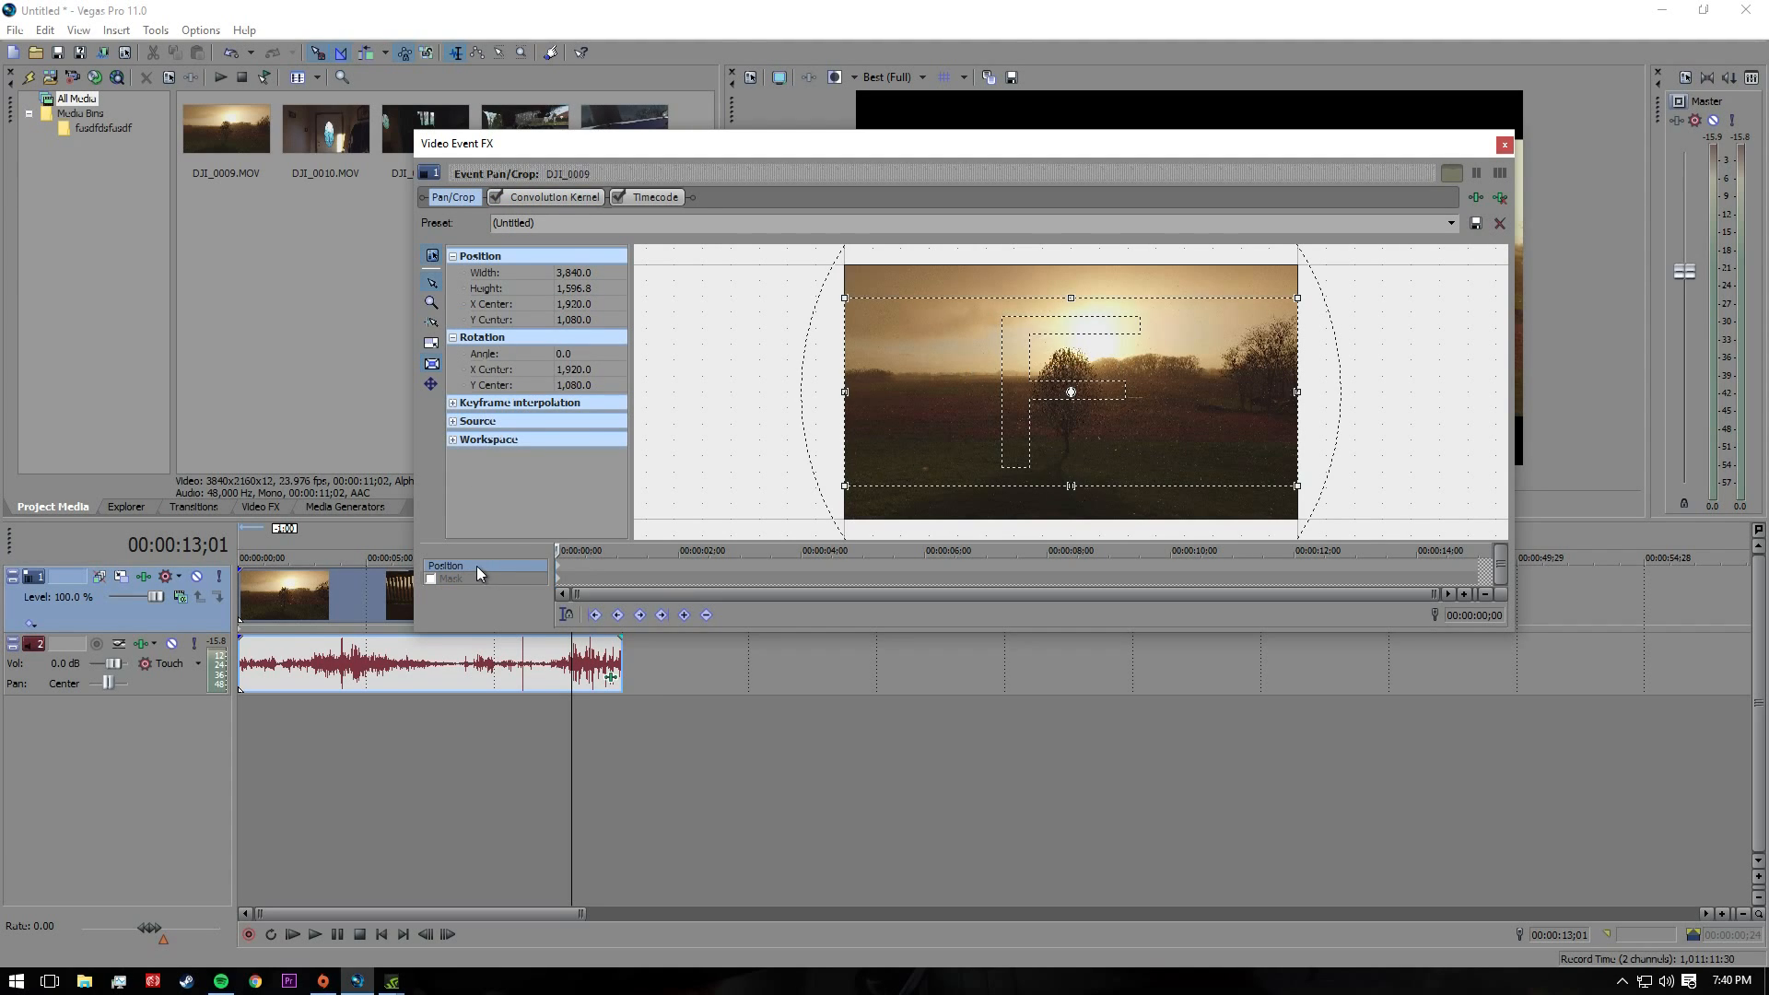
drag(983, 148, 986, 505)
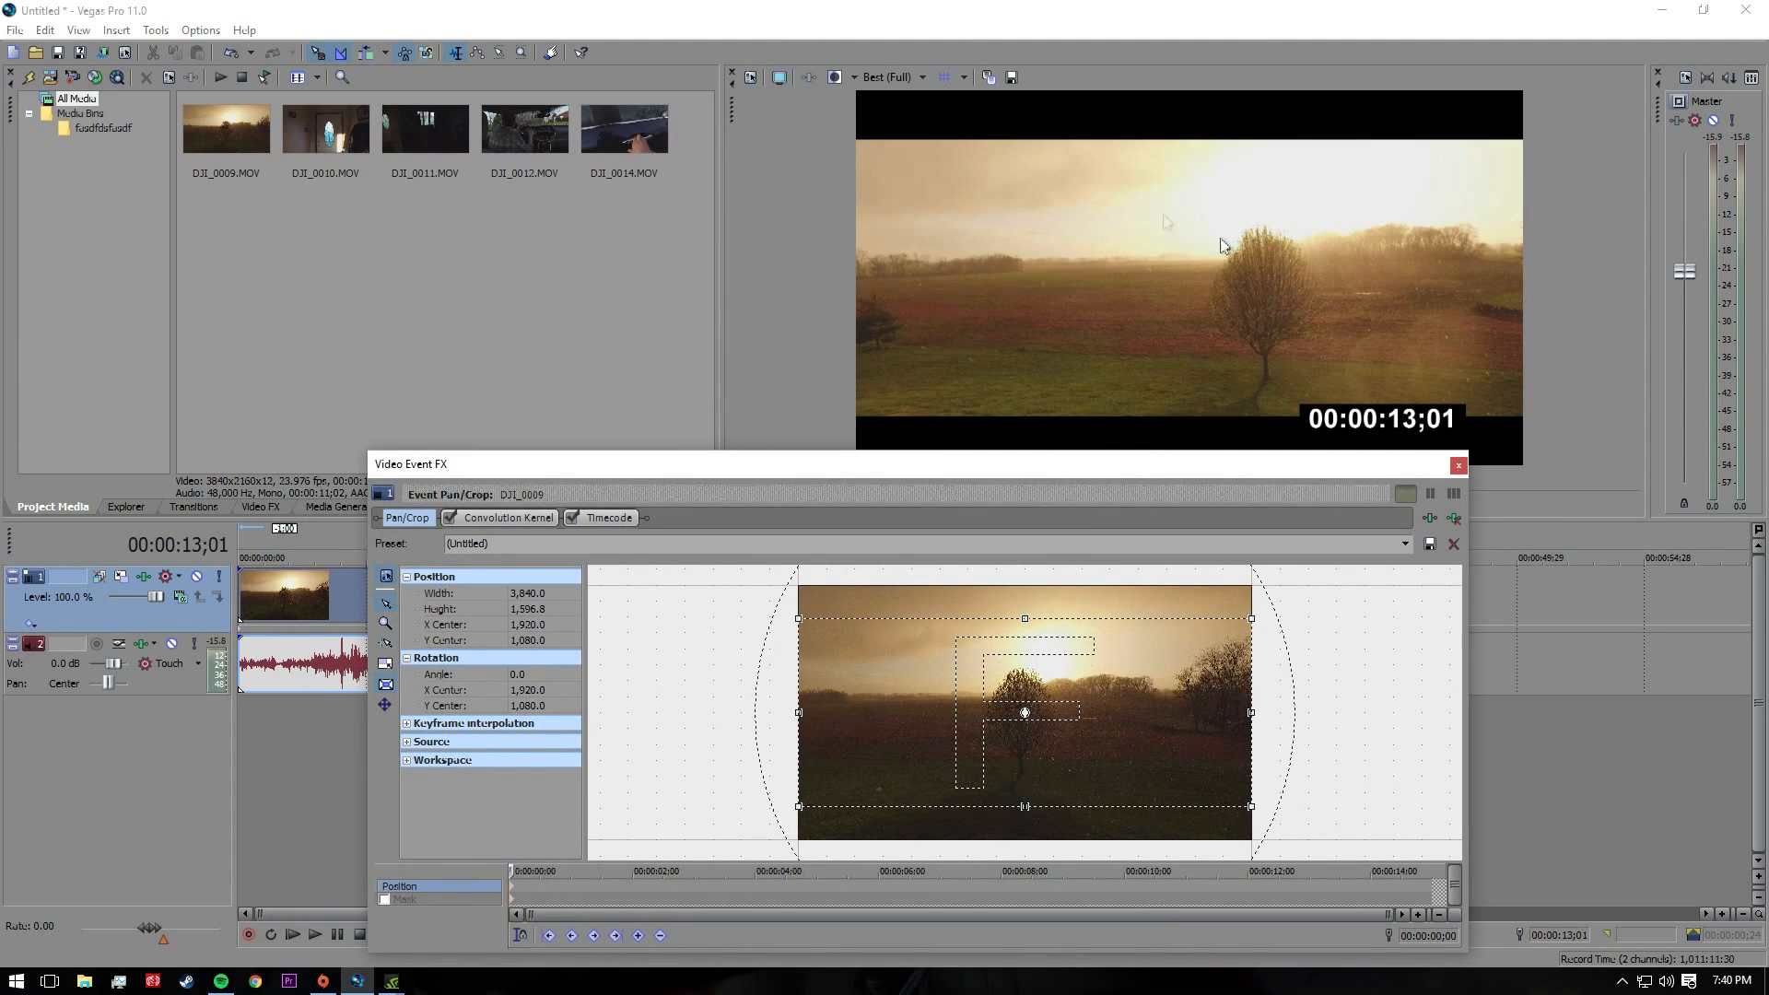
mouse_move(1027, 619)
mouse_down()
mouse_move(1031, 590)
mouse_move(1036, 611)
mouse_up()
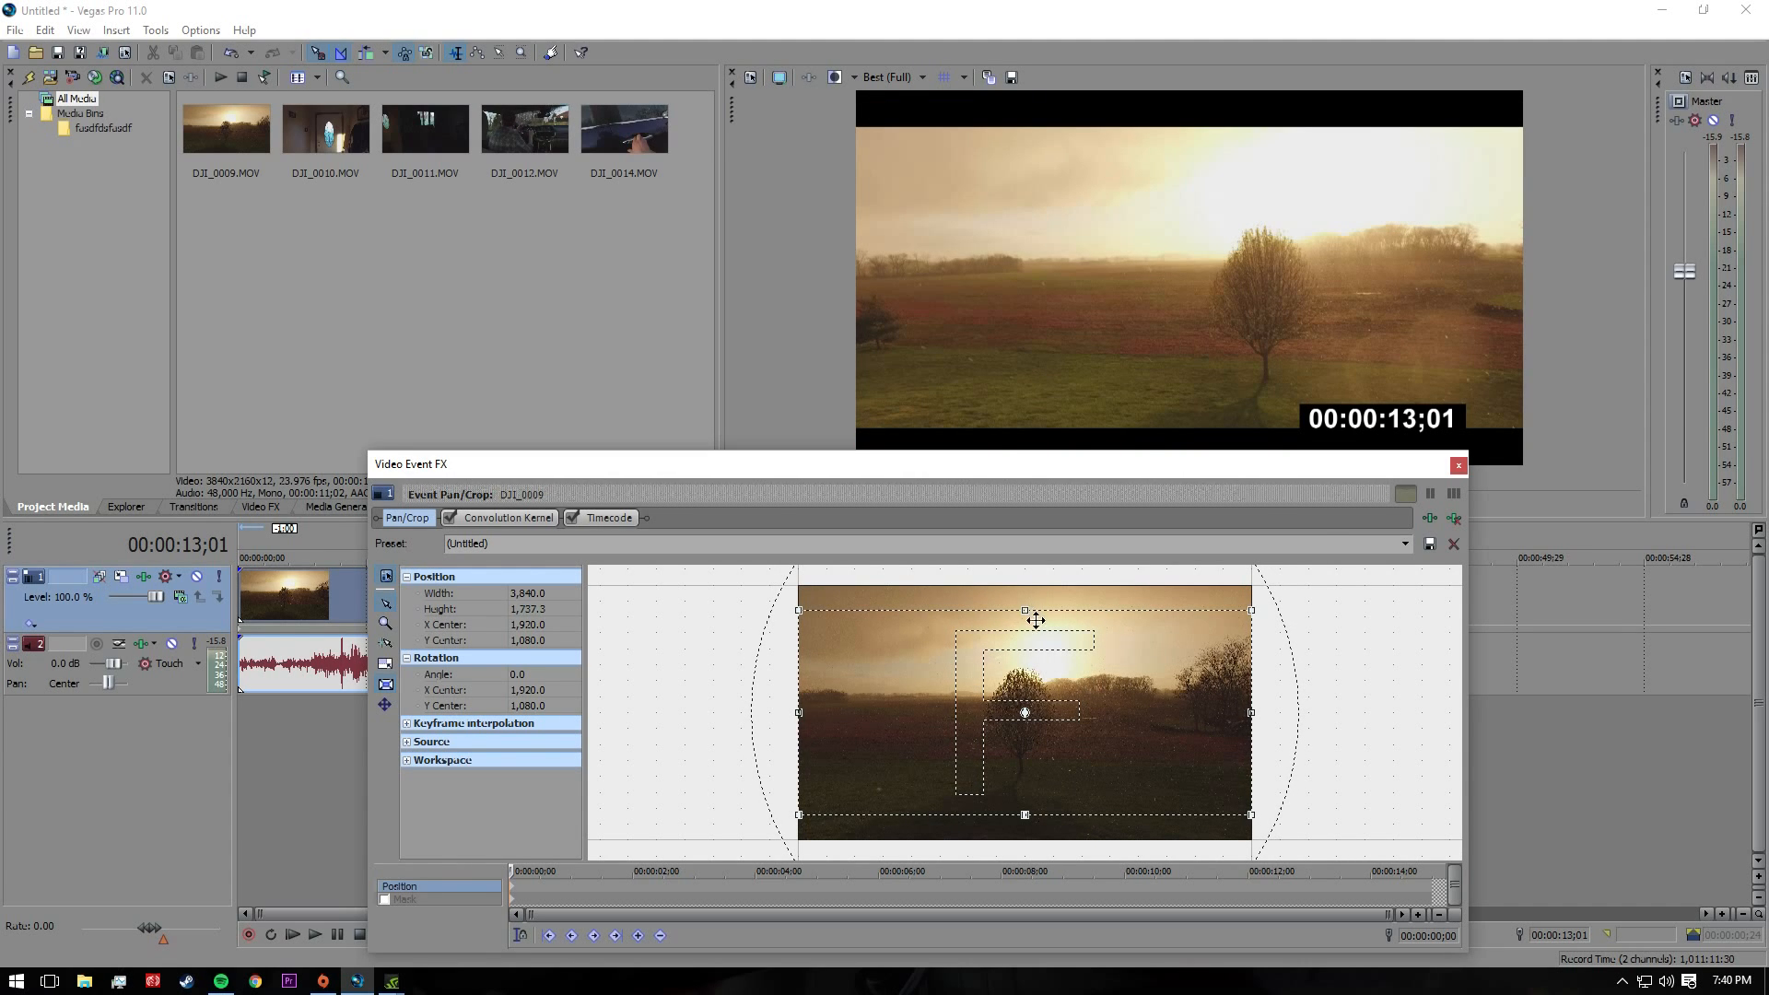
drag(1026, 611, 1029, 622)
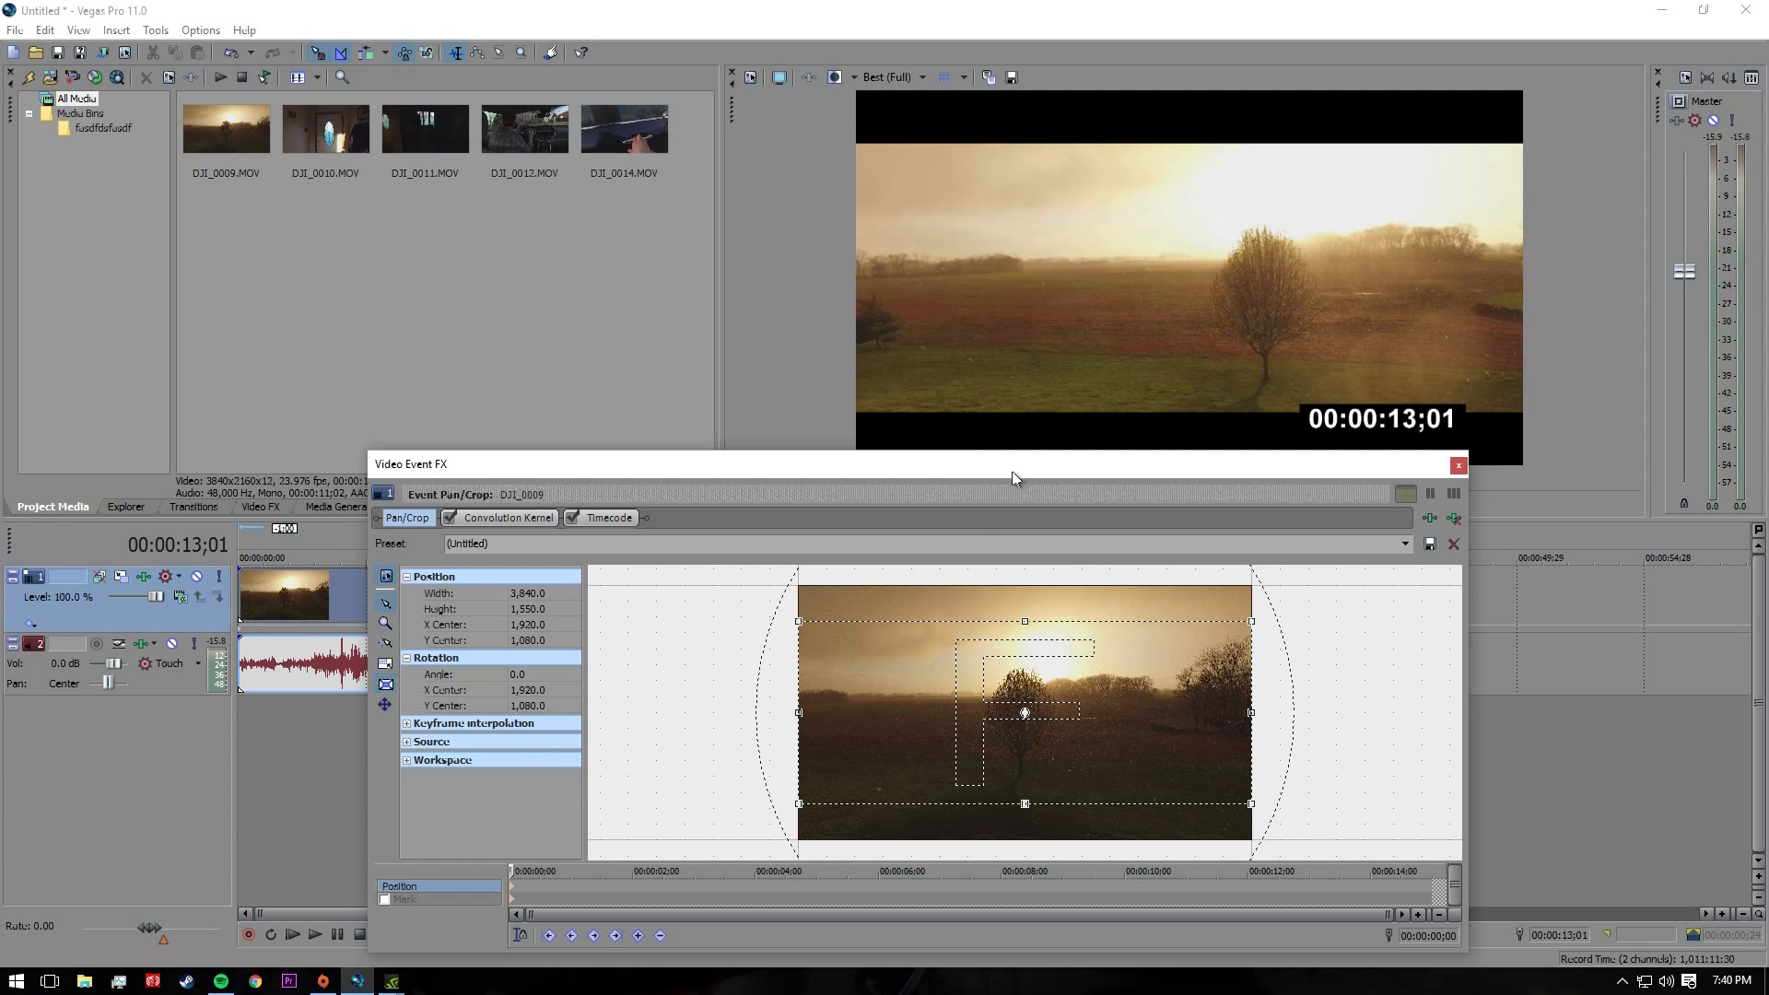
Stretch the crop area to a height of 2,096.2, and restore it to the full 3,840 × 2,160 frame
drag(1012, 477, 1019, 243)
drag(1025, 388, 1034, 351)
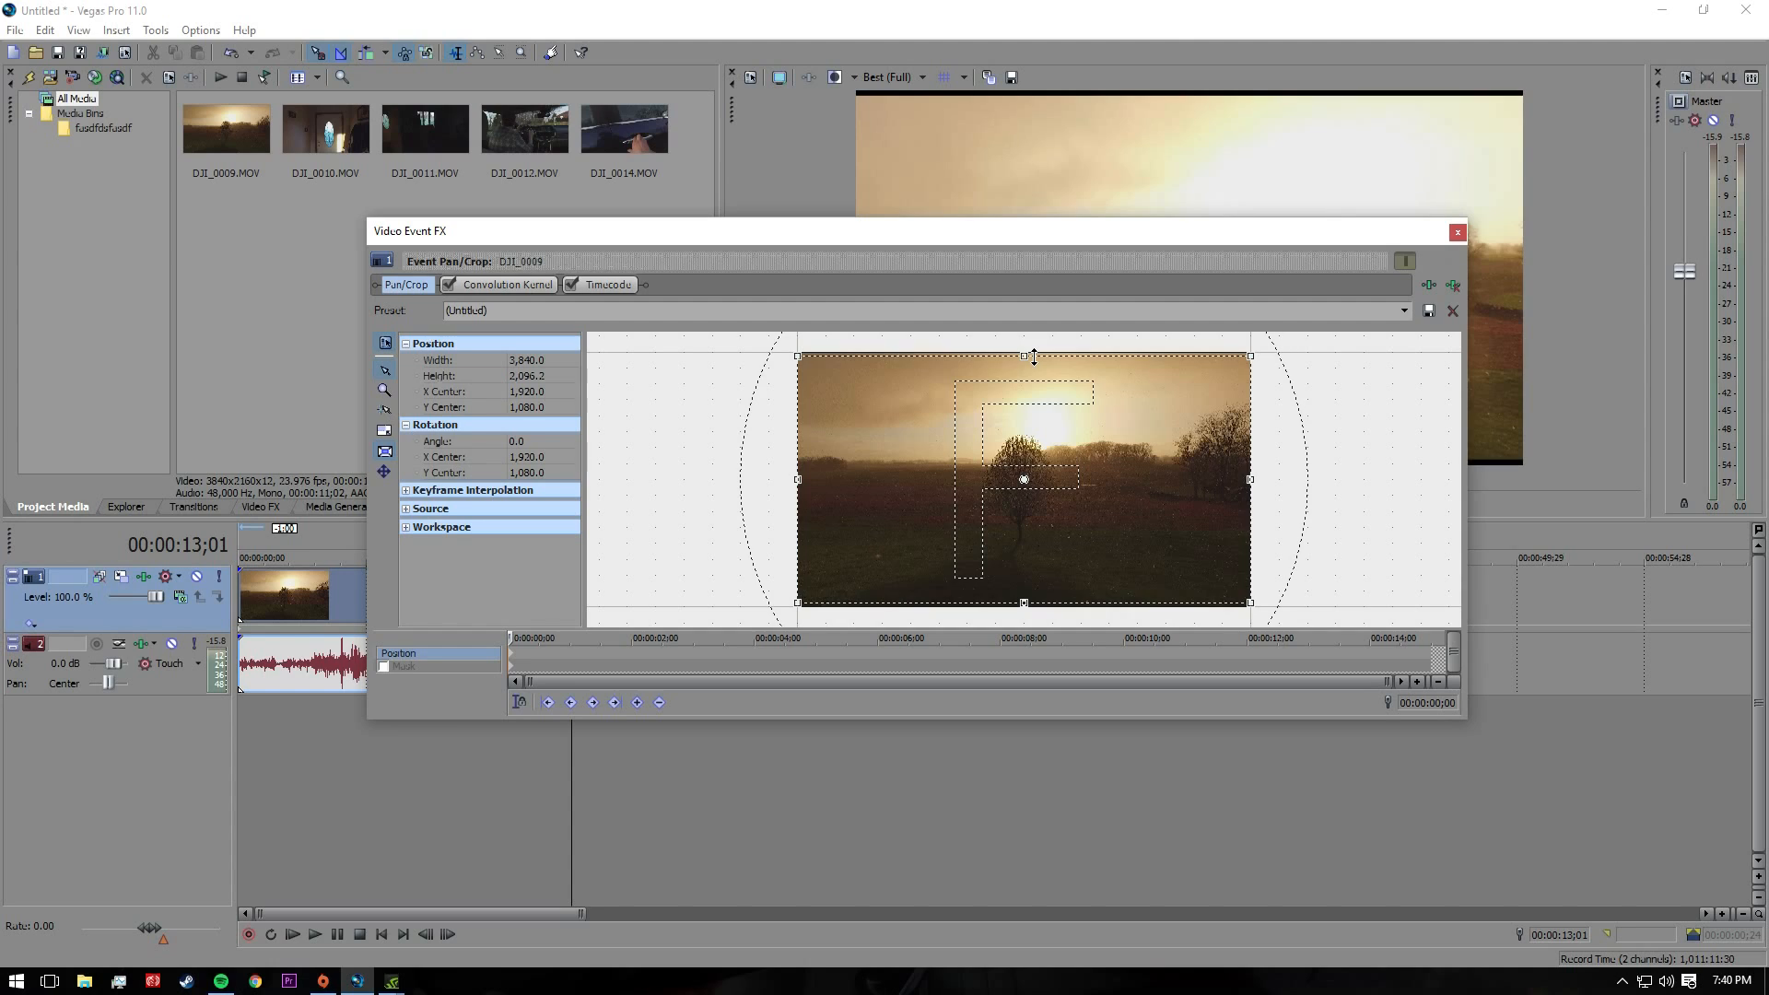
right_click(1021, 377)
click(1079, 386)
drag(1185, 237, 1142, 260)
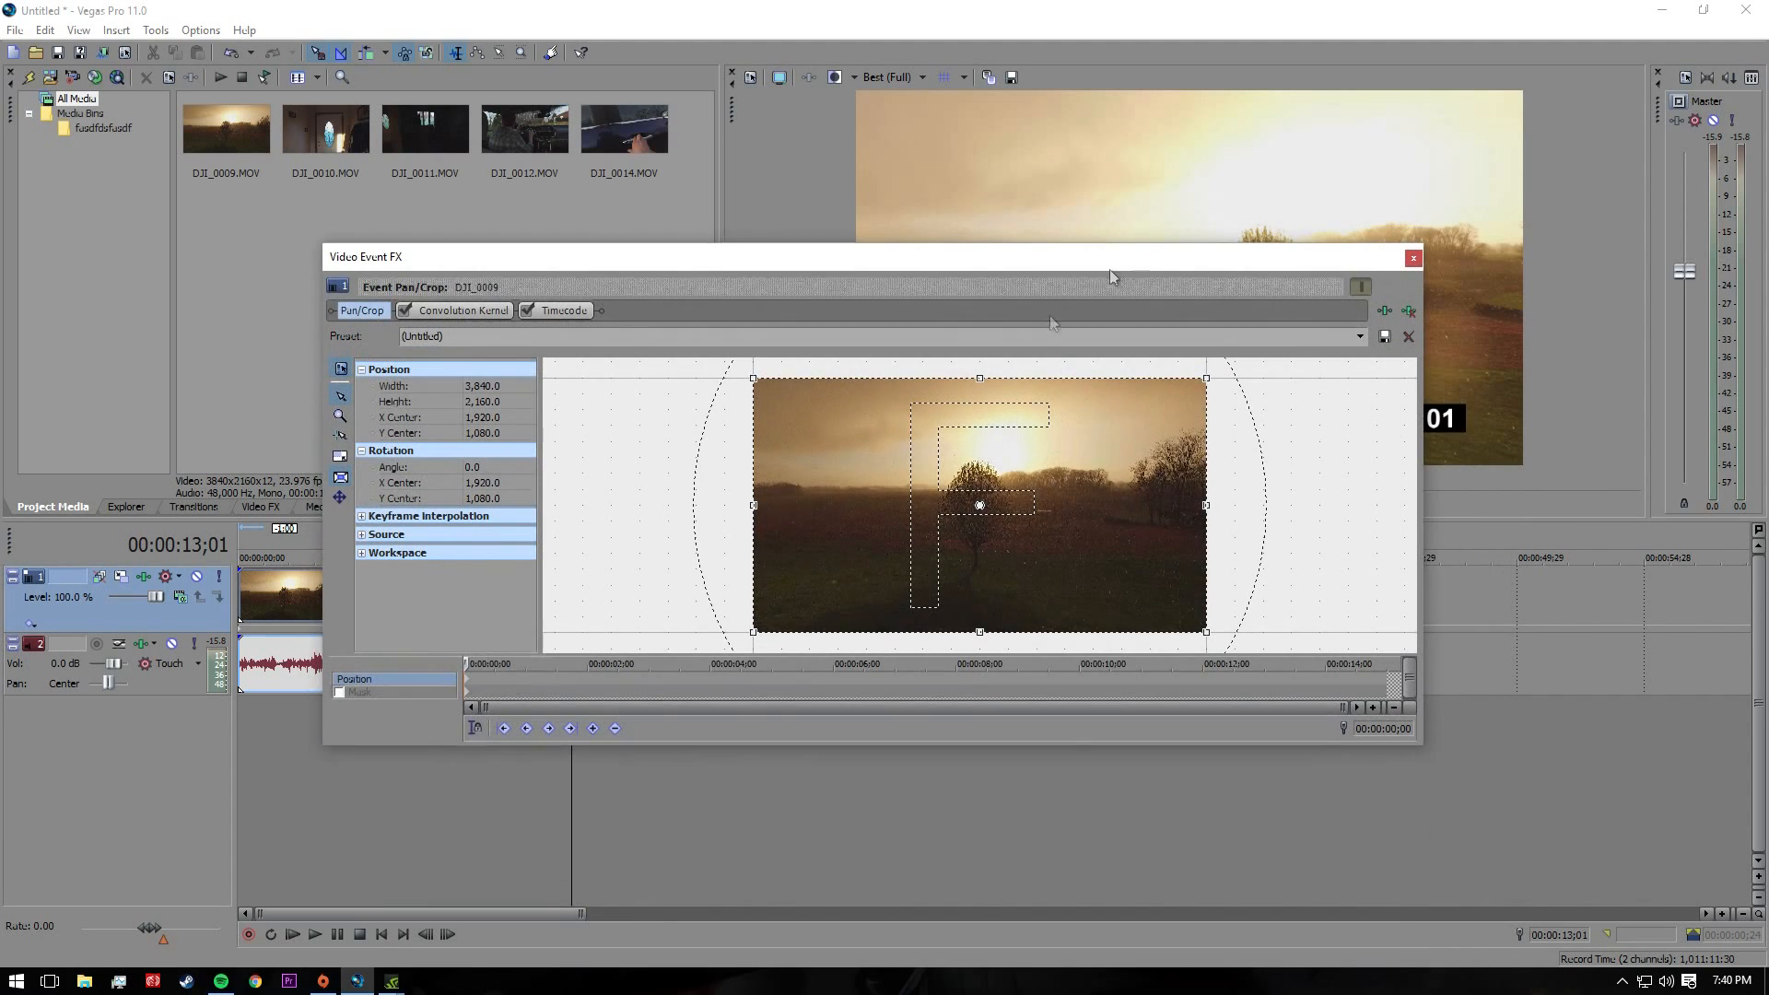
Move the Pan/Crop keyframe cursor to 00:00:00;04 and on to 00:00:02;03, and close the event's Pan/Crop settings
click(498, 665)
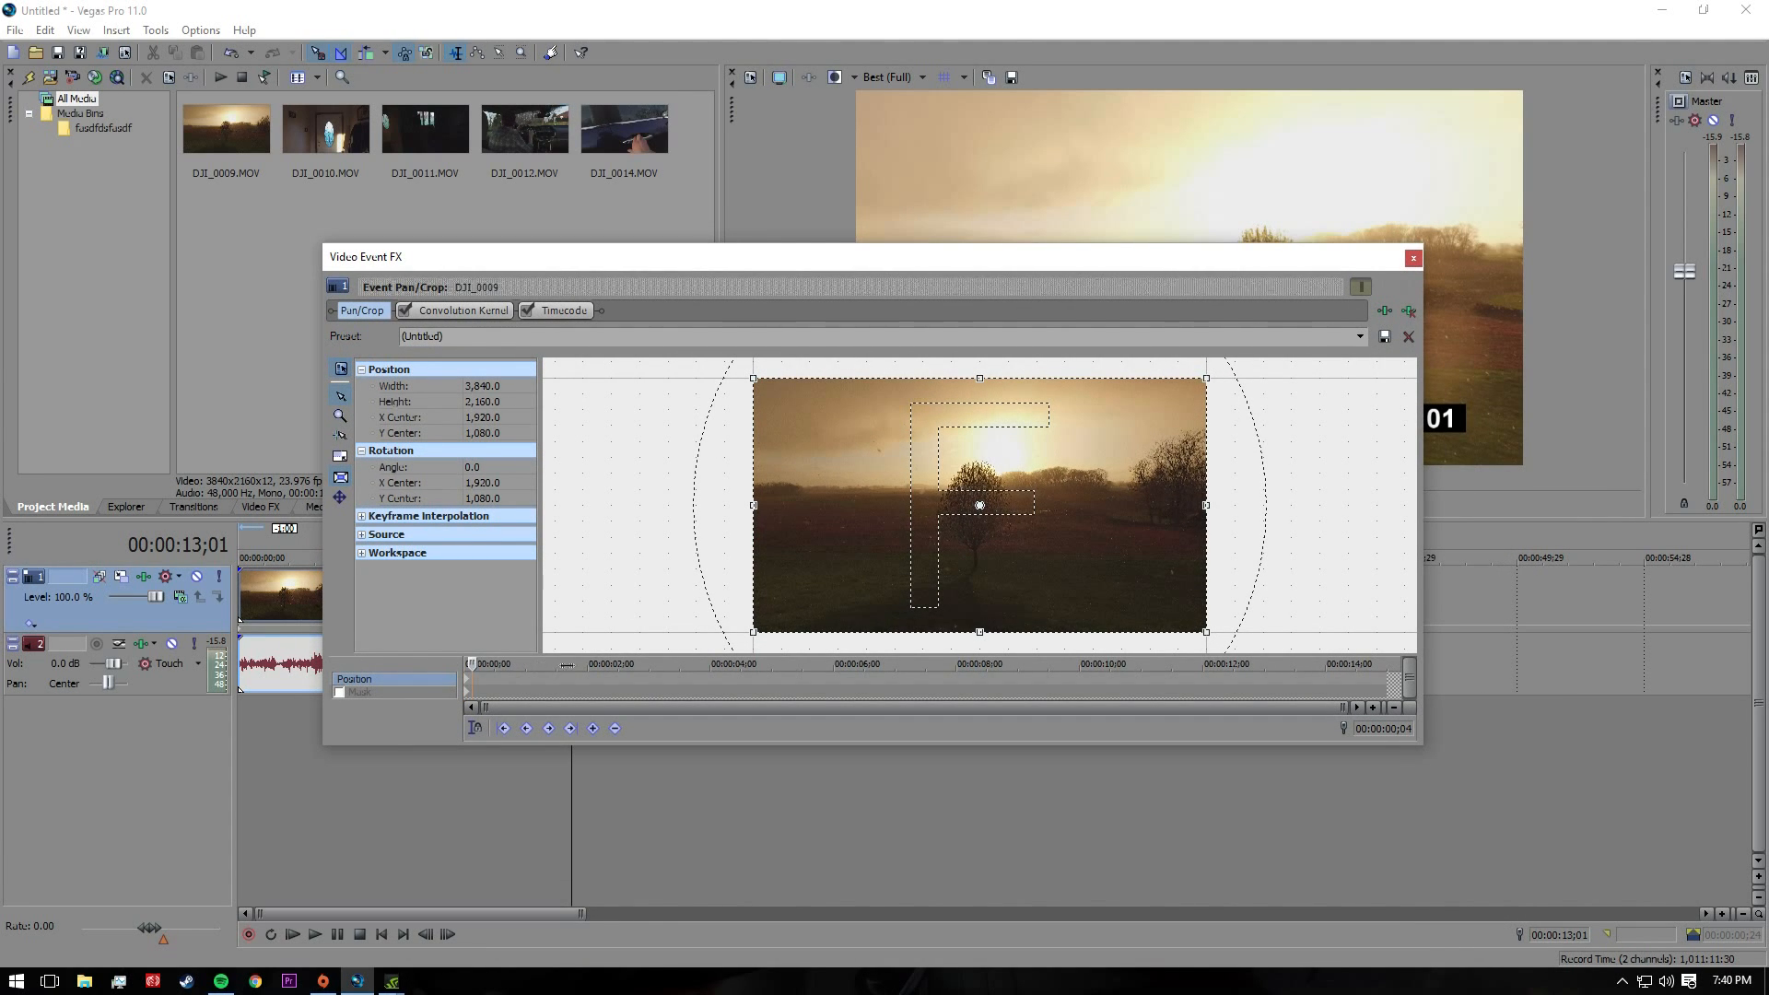
click(593, 665)
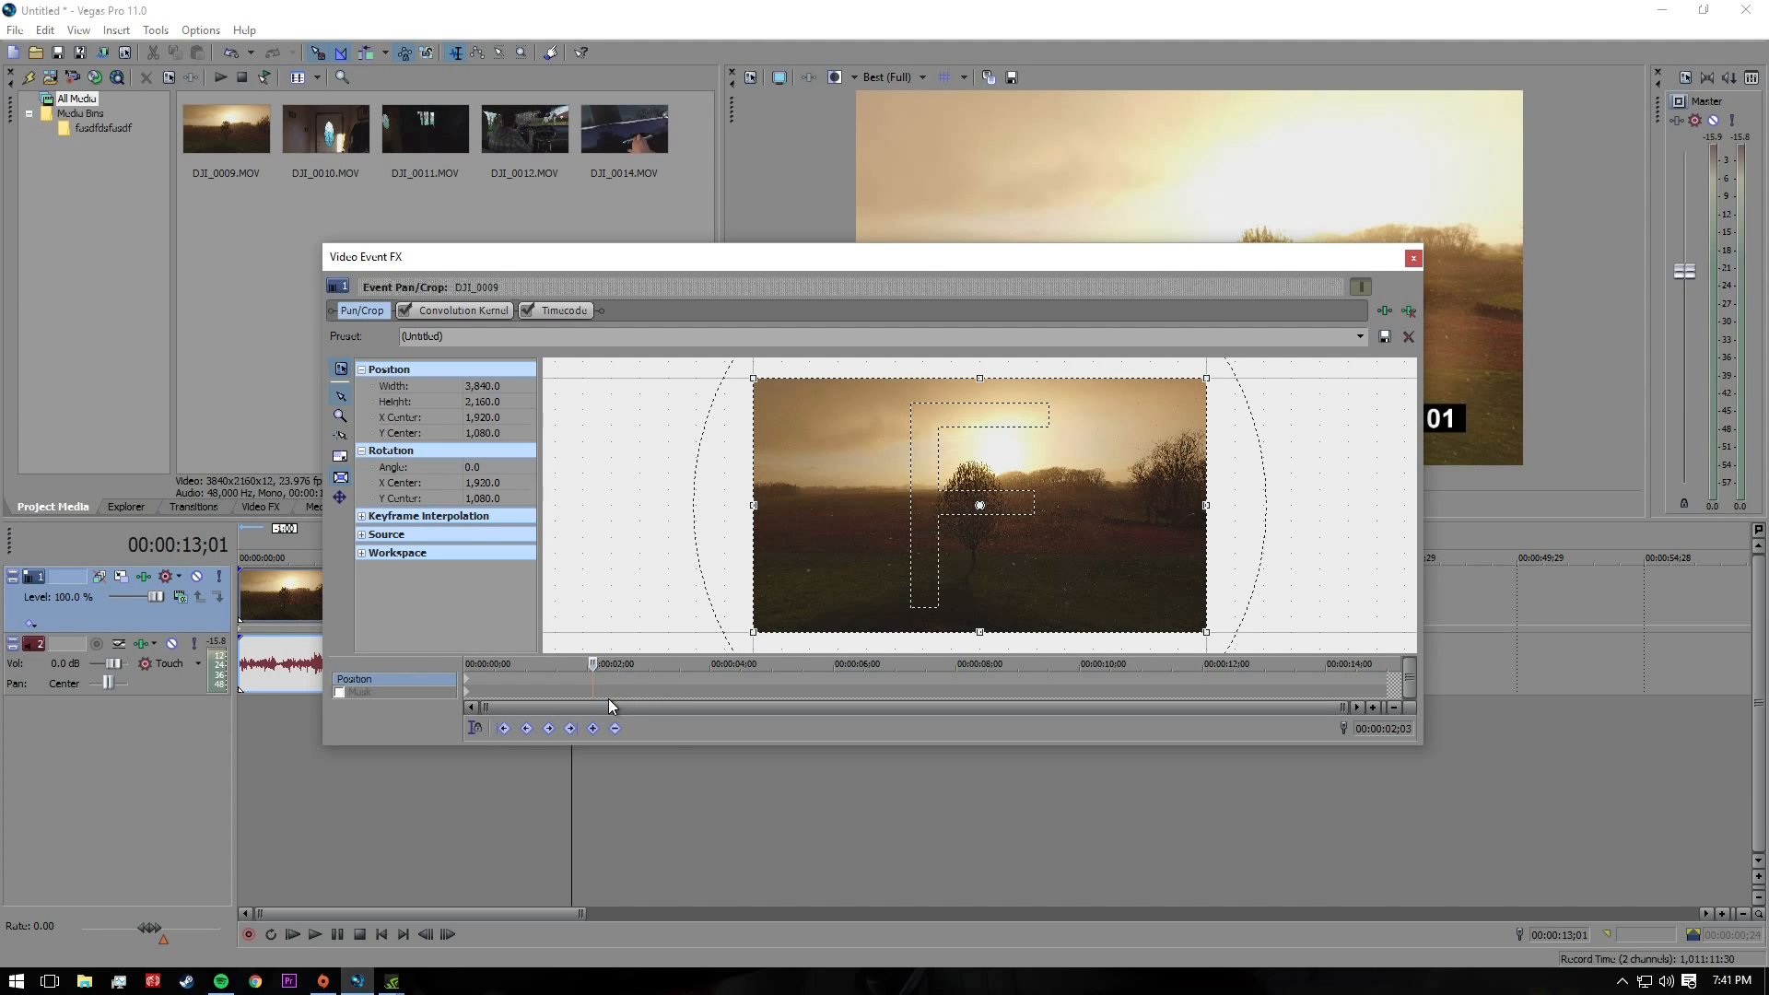
click(1414, 258)
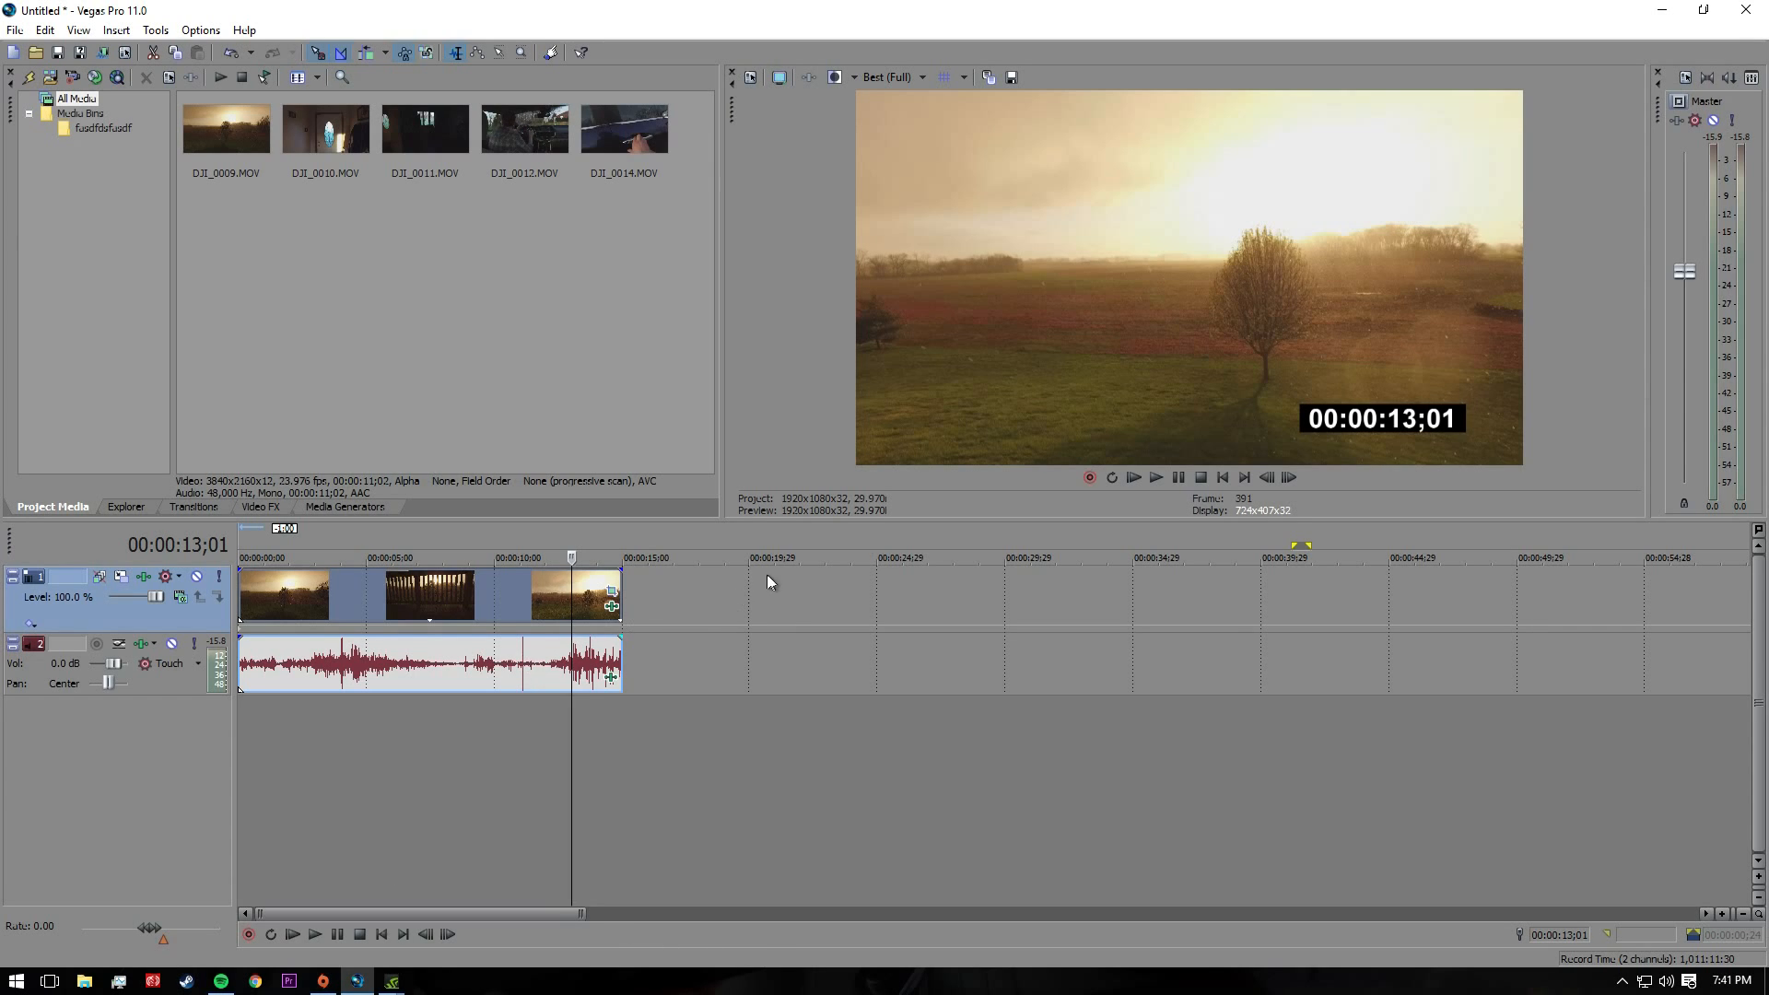
View the clip's Convolution Kernel effect settings and the bypass, enable and delete options for its effects, leaving them unused
click(611, 605)
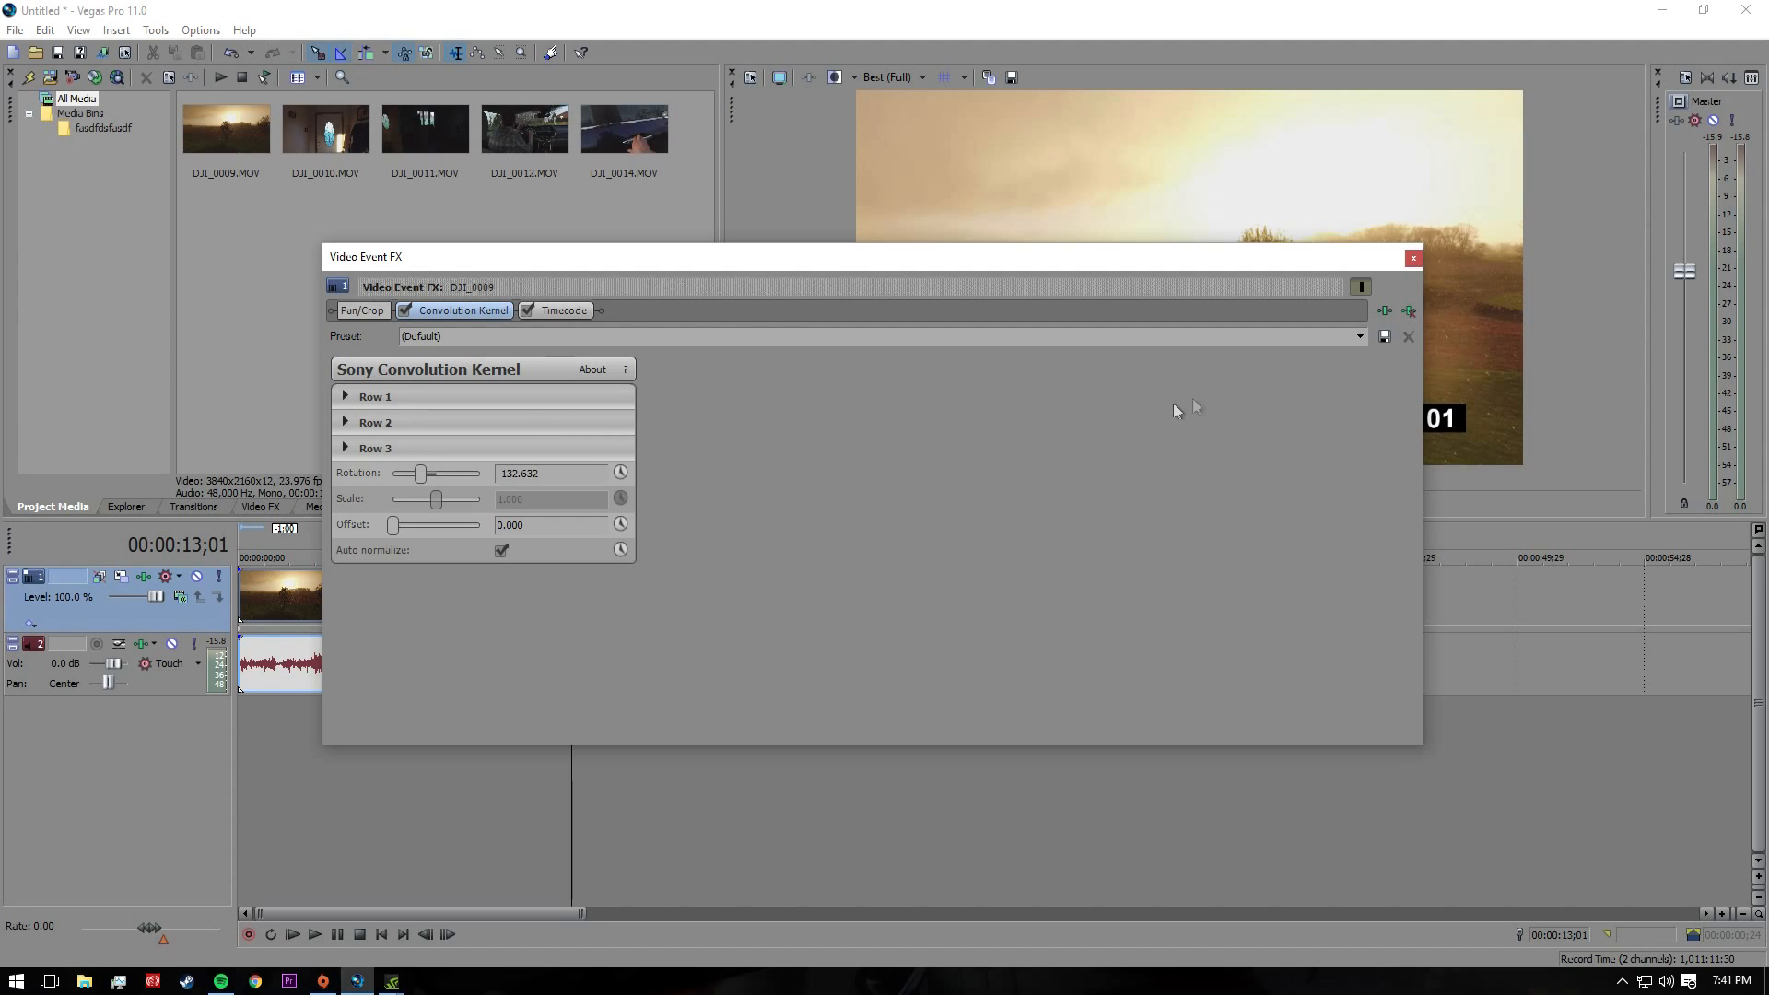
click(1413, 258)
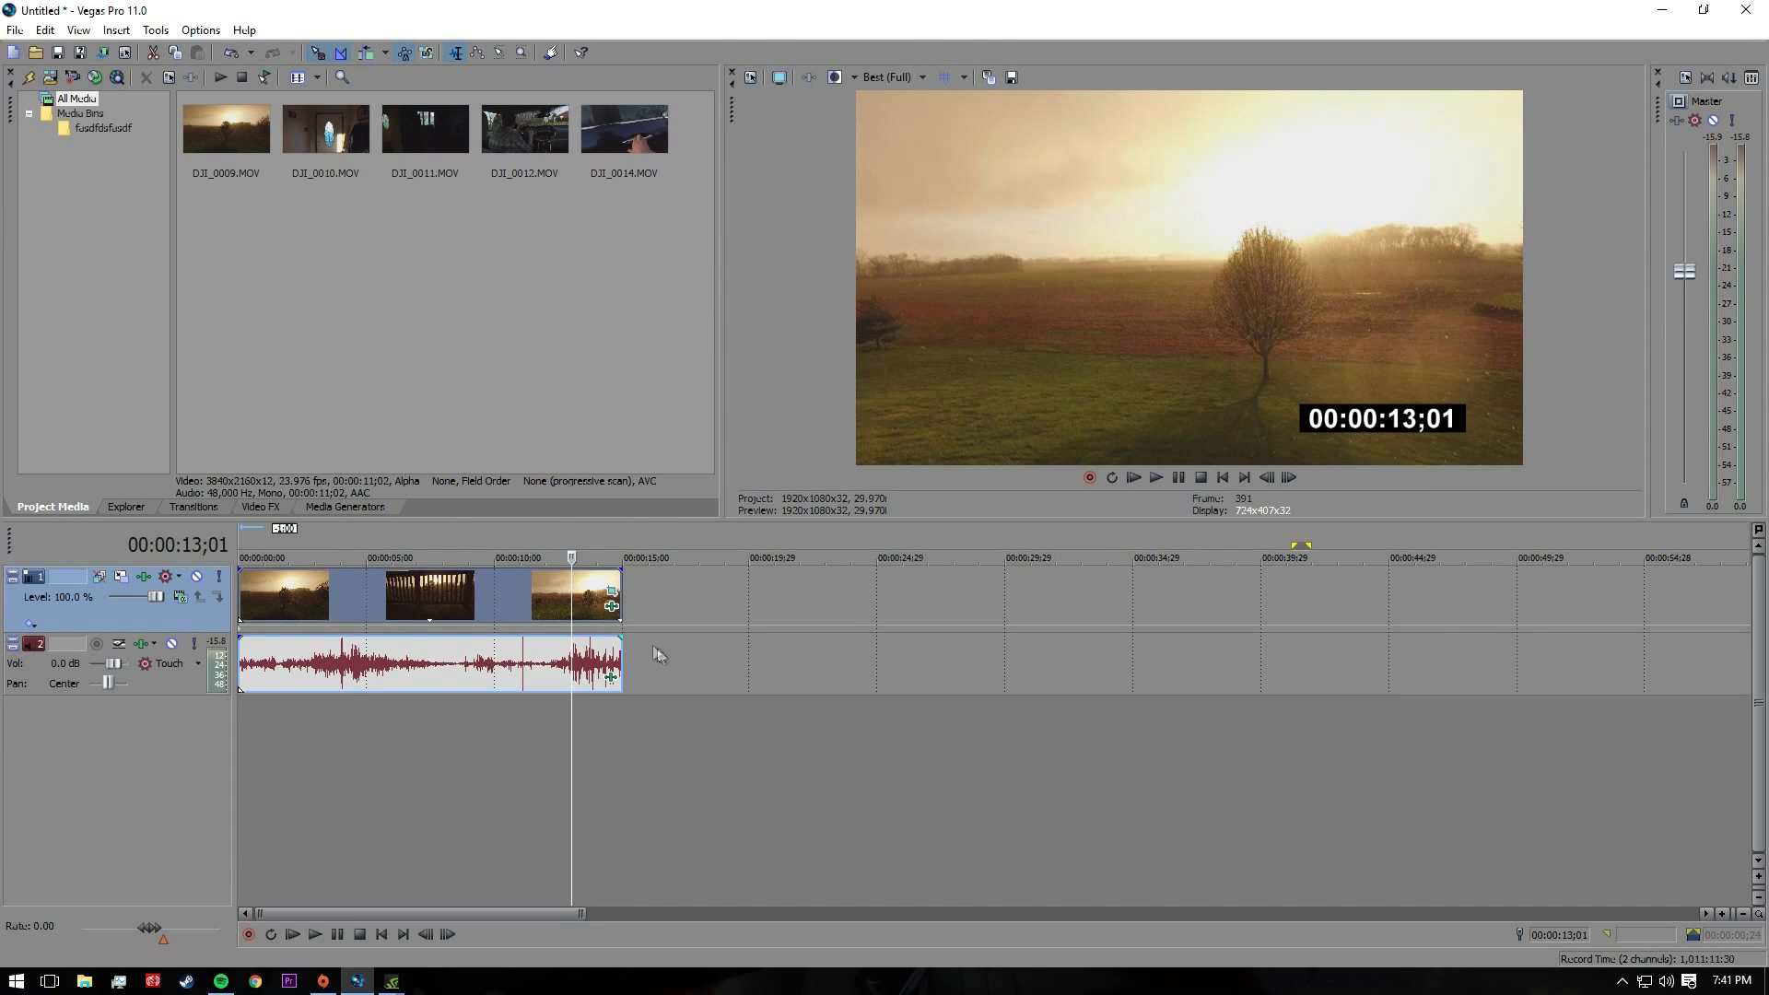
right_click(614, 605)
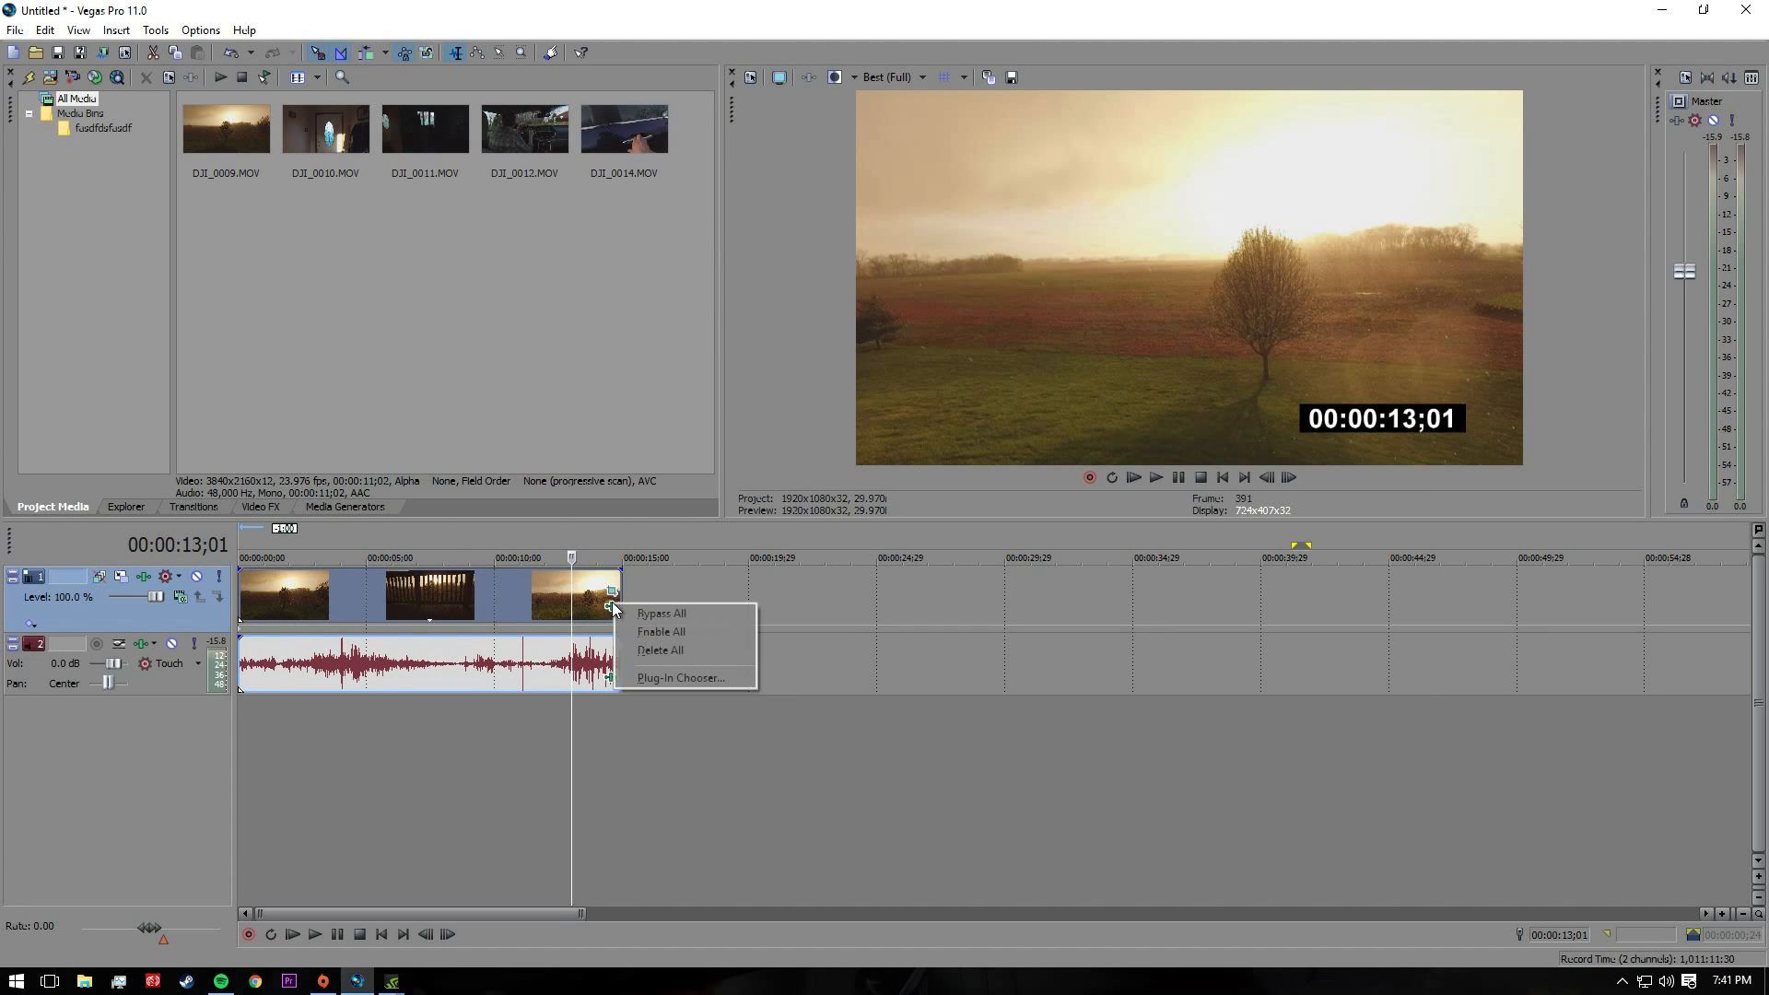
click(669, 592)
Replace the timeline clip with a fresh copy of DJI_0009.MOV at the start, and place the playhead at 00:00:14;15
key(ctrl+a)
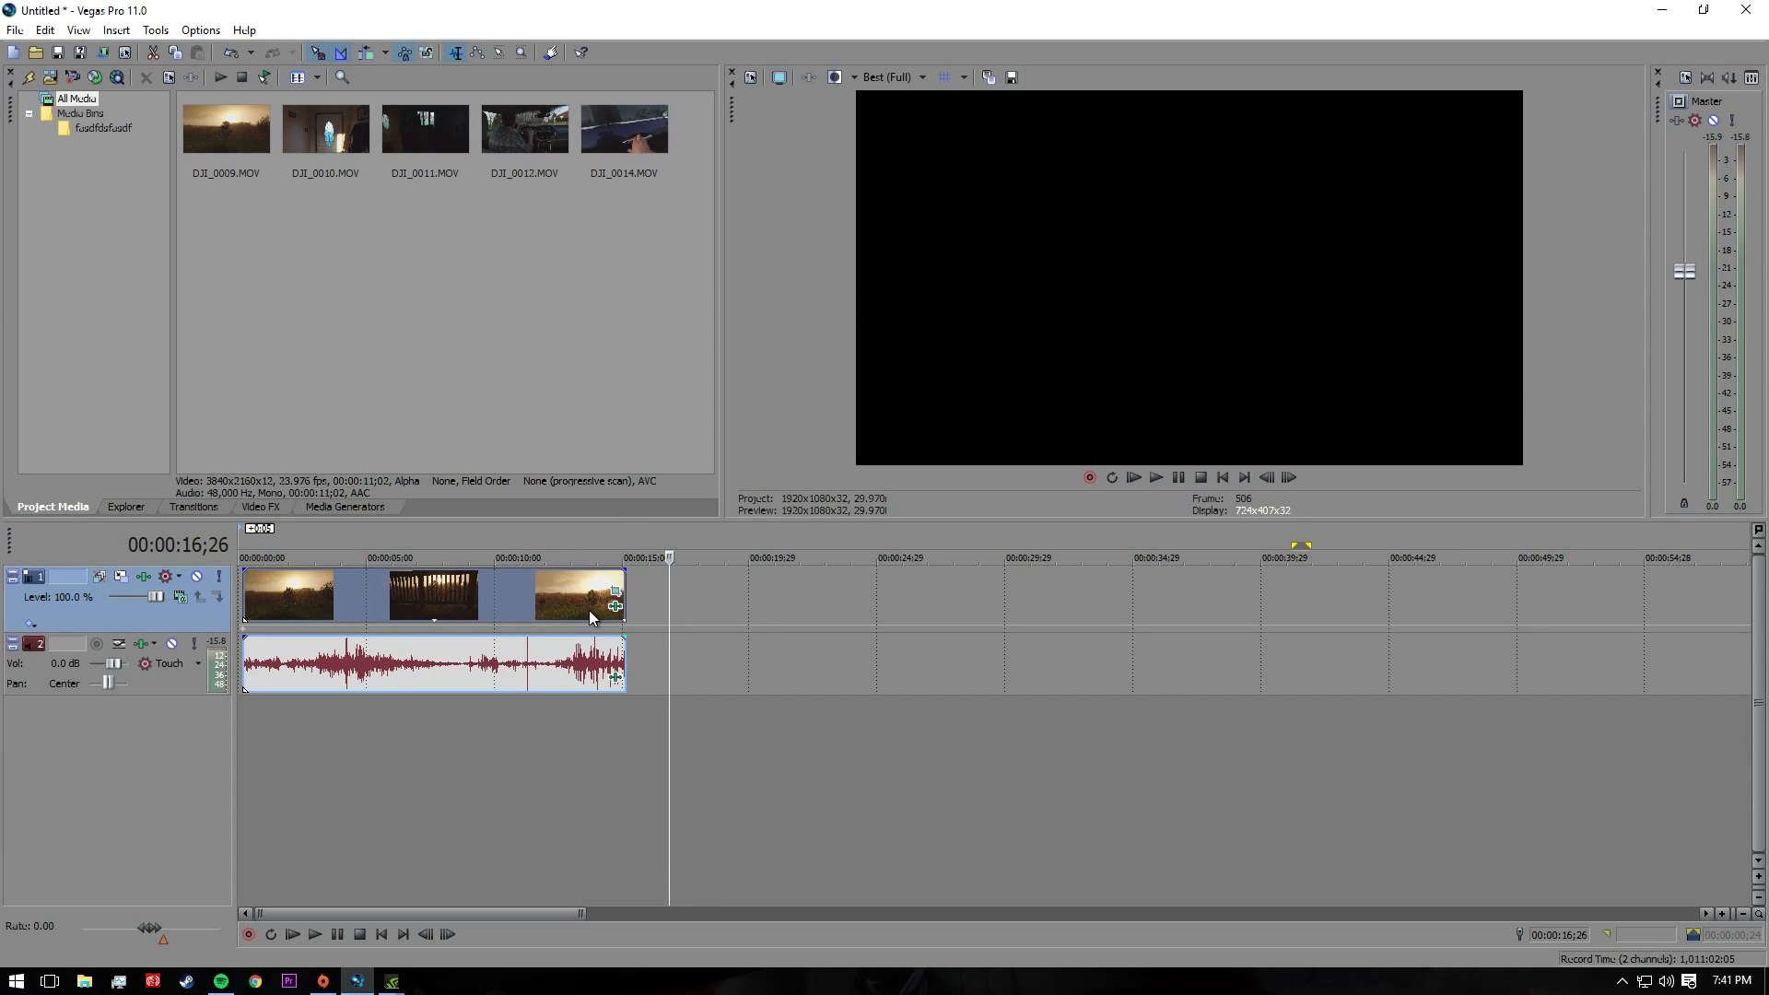
key(Delete)
drag(269, 163, 247, 633)
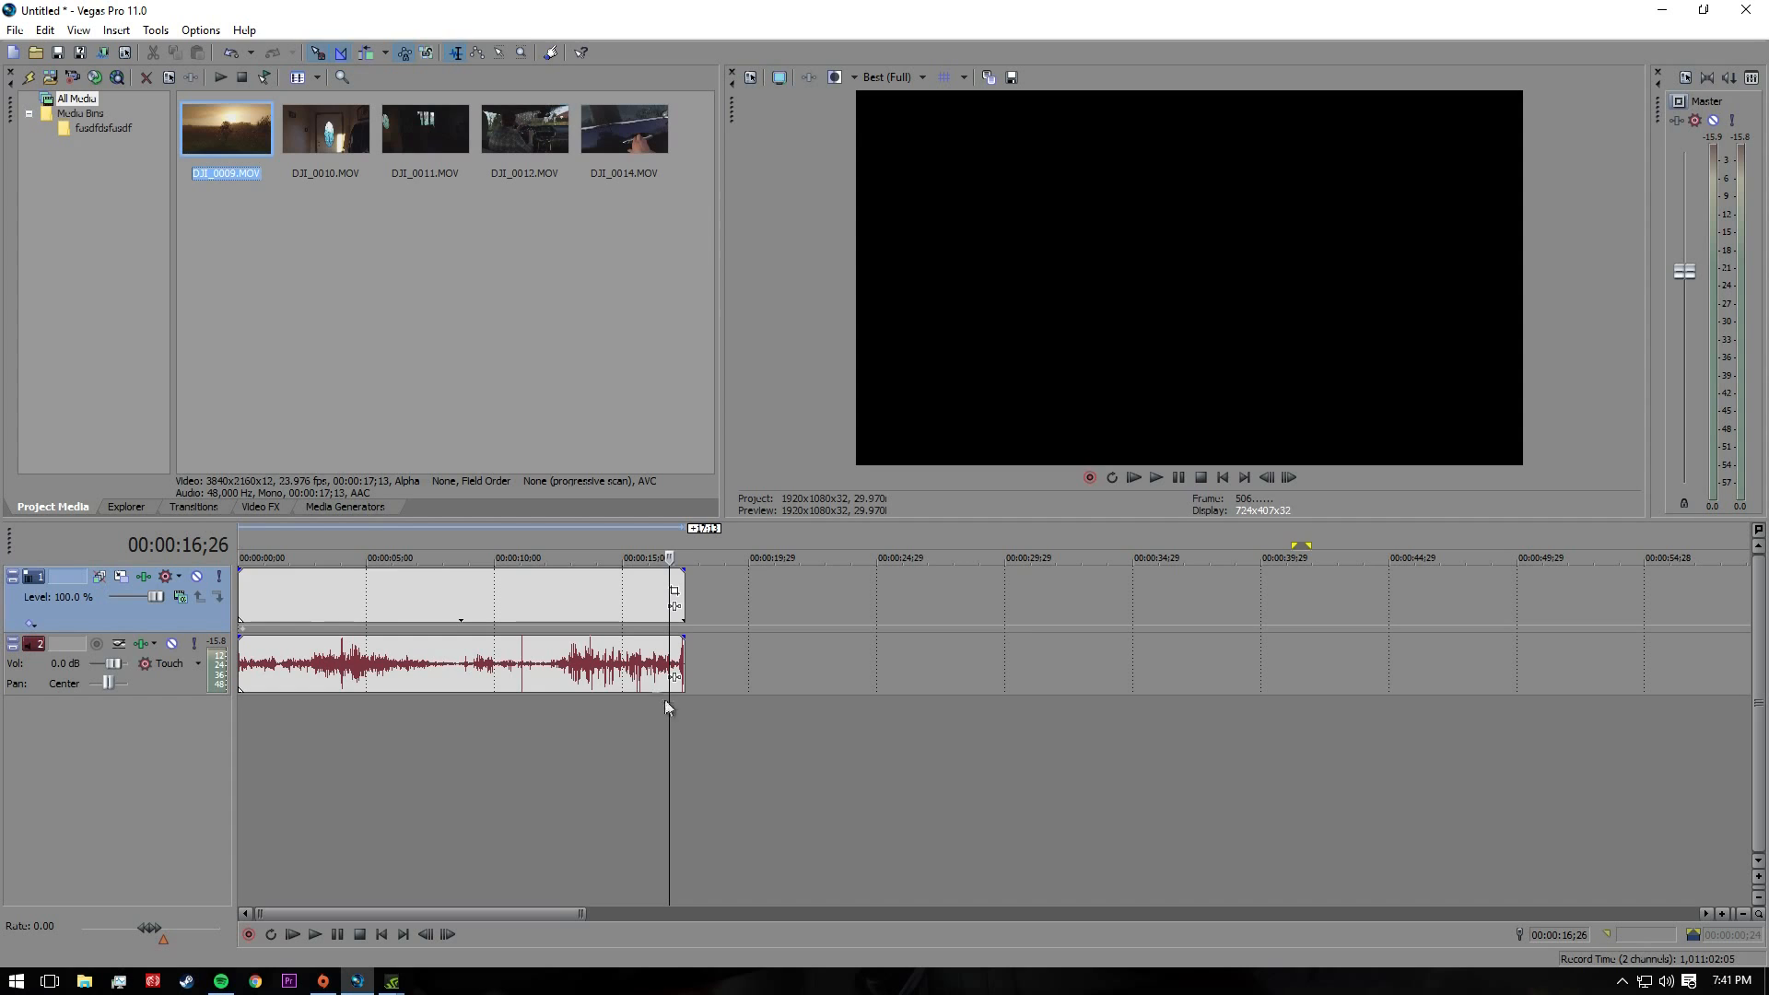
click(610, 596)
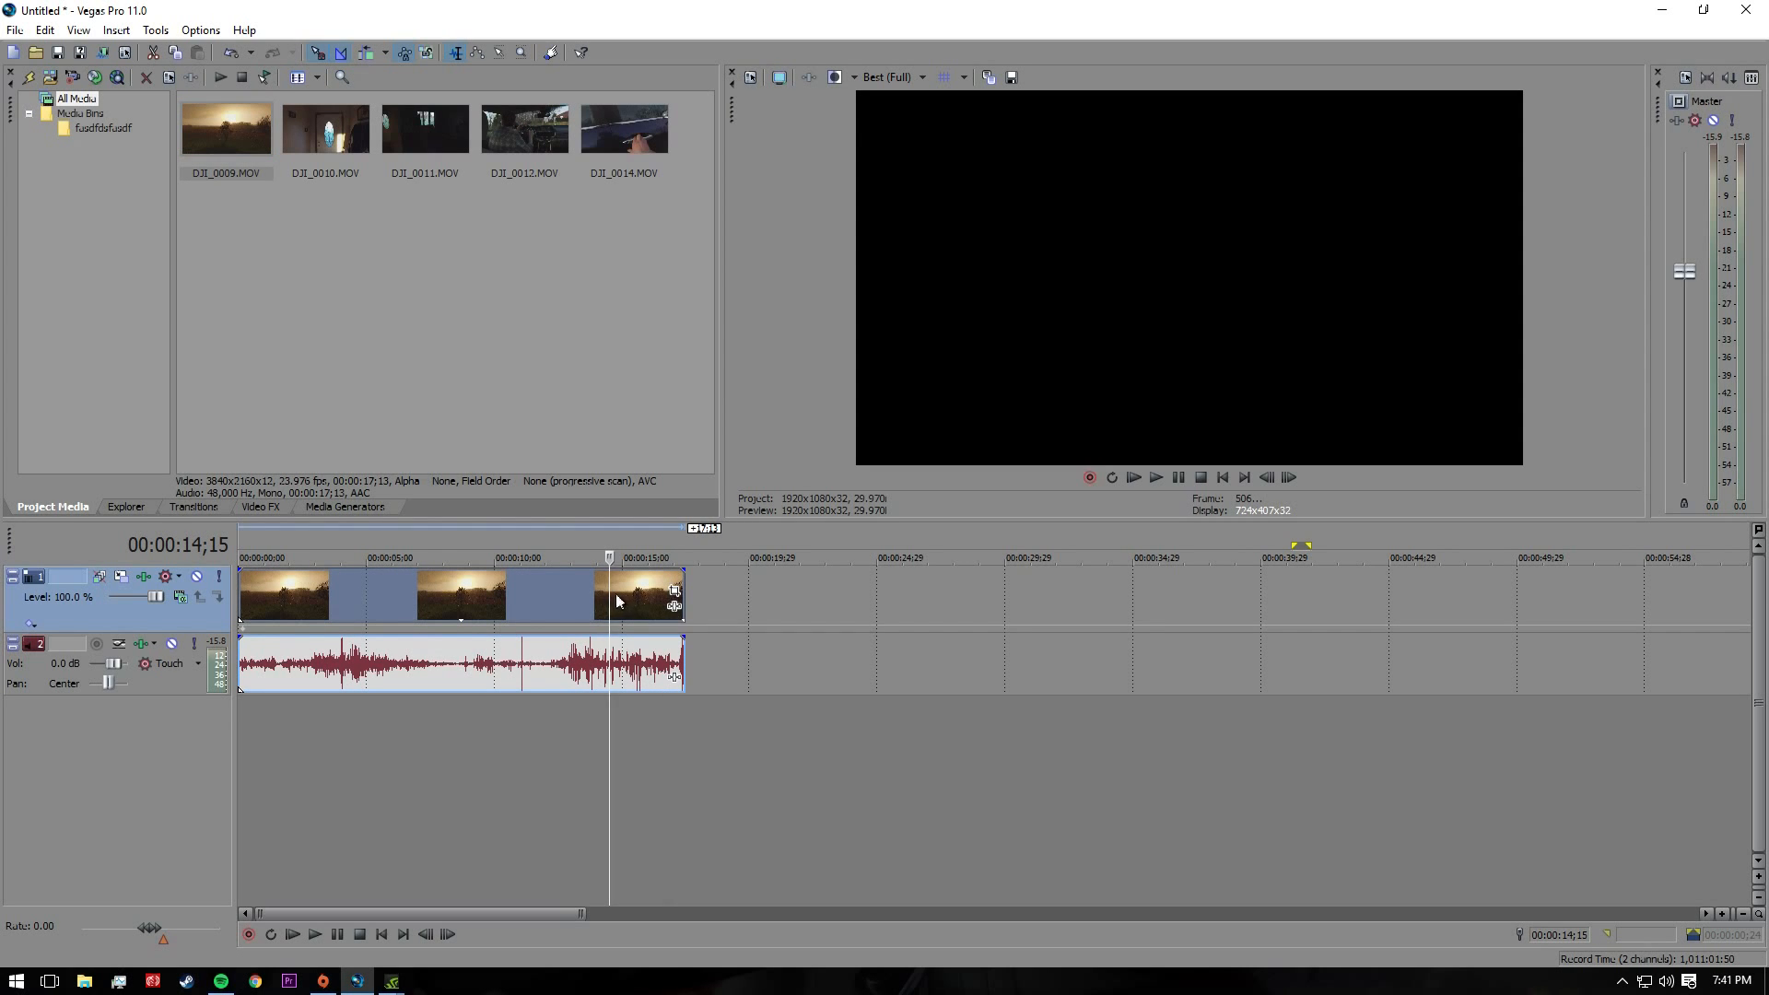
Open the Video Event FX plug-in chooser for the new clip, add Sony Black Restore to the chain and remove it
click(674, 608)
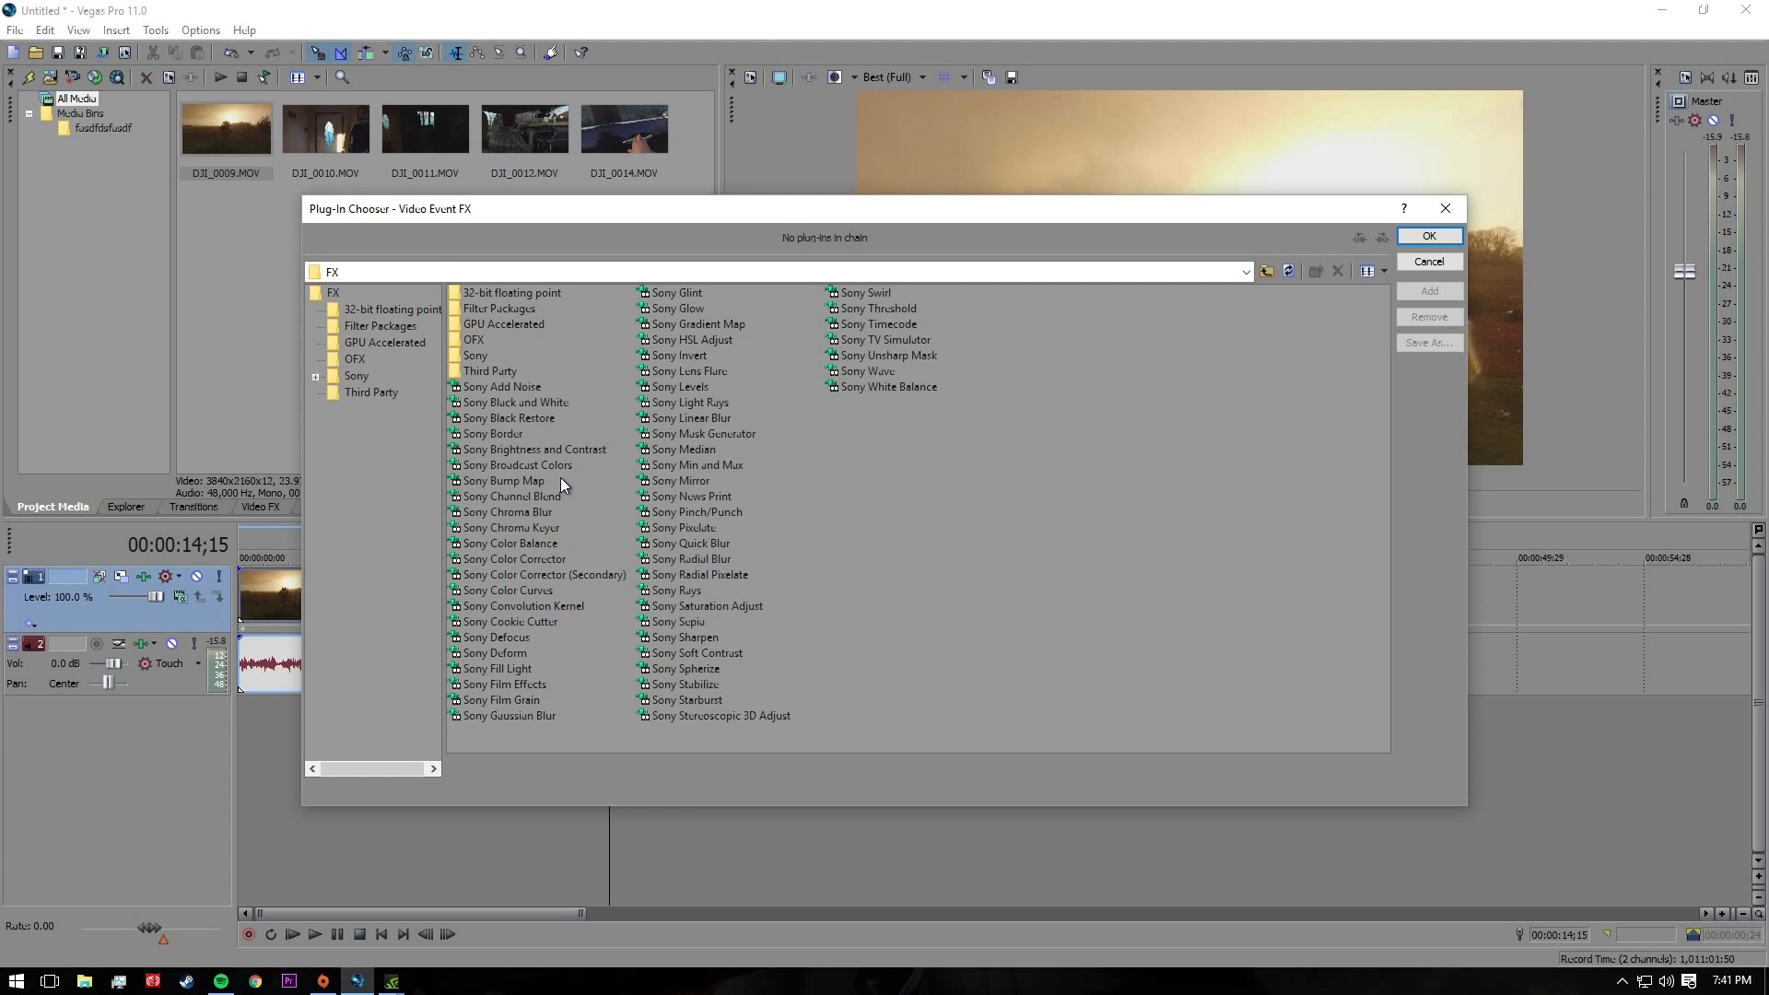
double_click(517, 417)
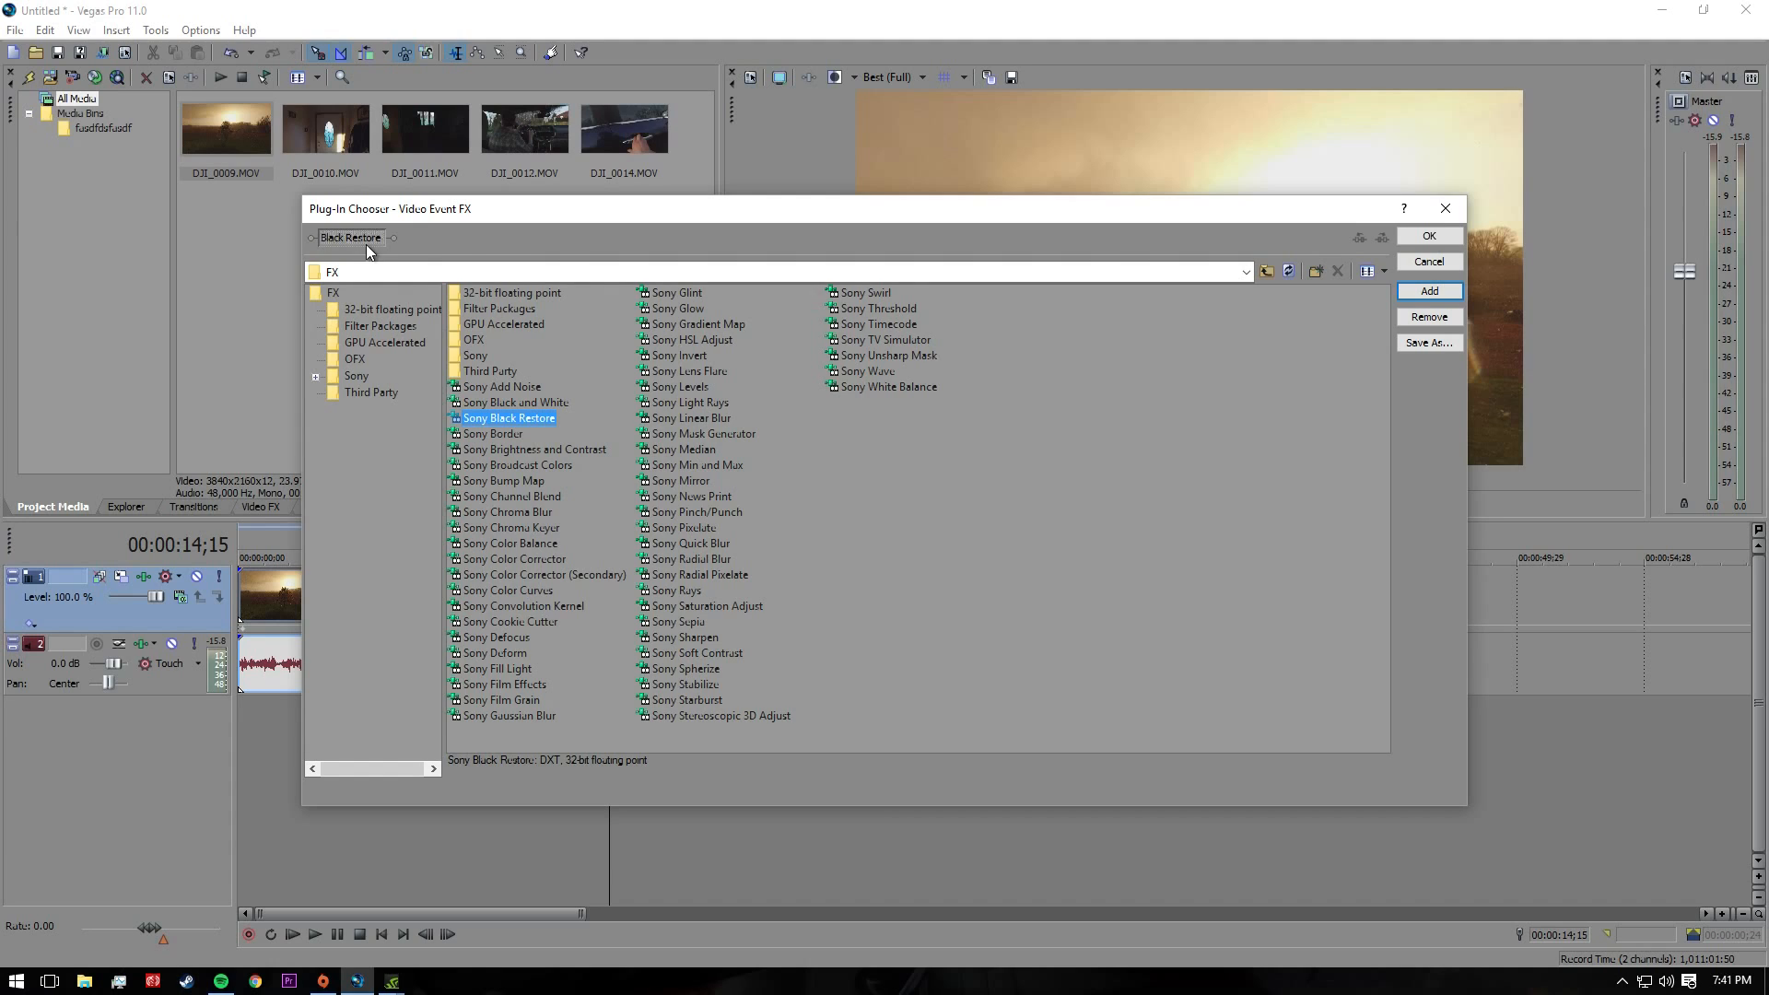
click(1410, 317)
Add the Sony Brightness and Contrast and Sony Color Curves effects to the clip, and uncover the video preview
click(533, 388)
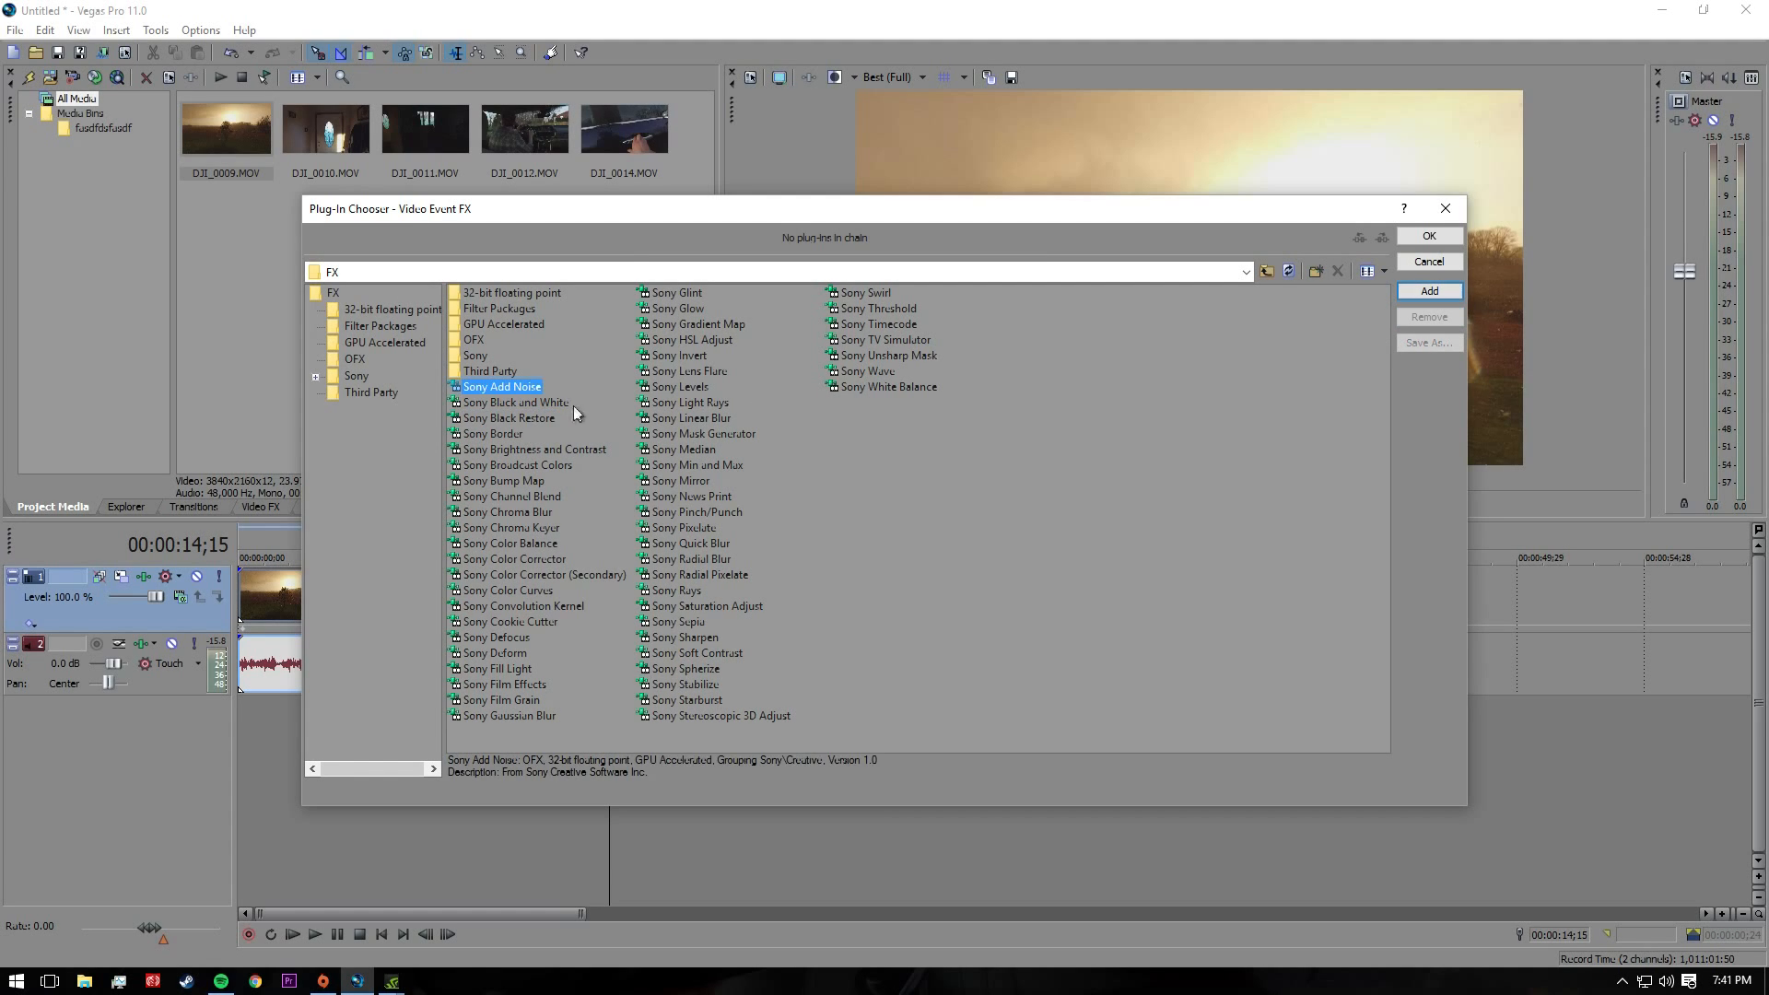
double_click(573, 448)
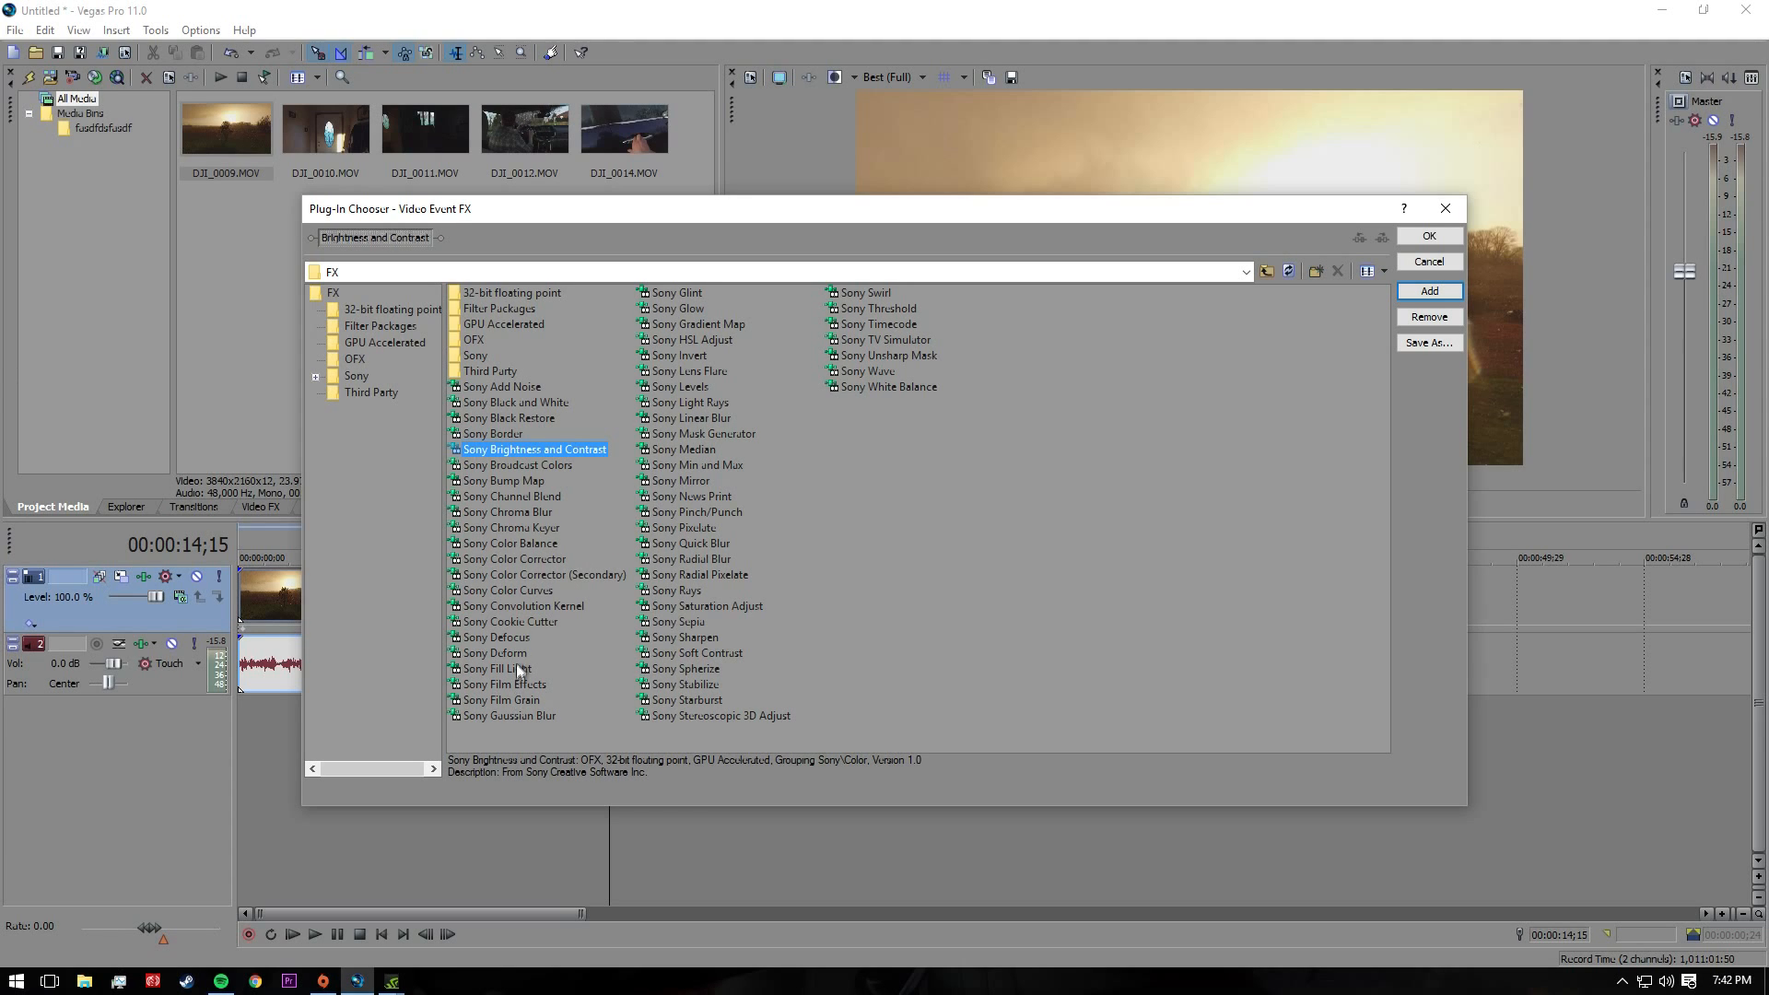
double_click(516, 590)
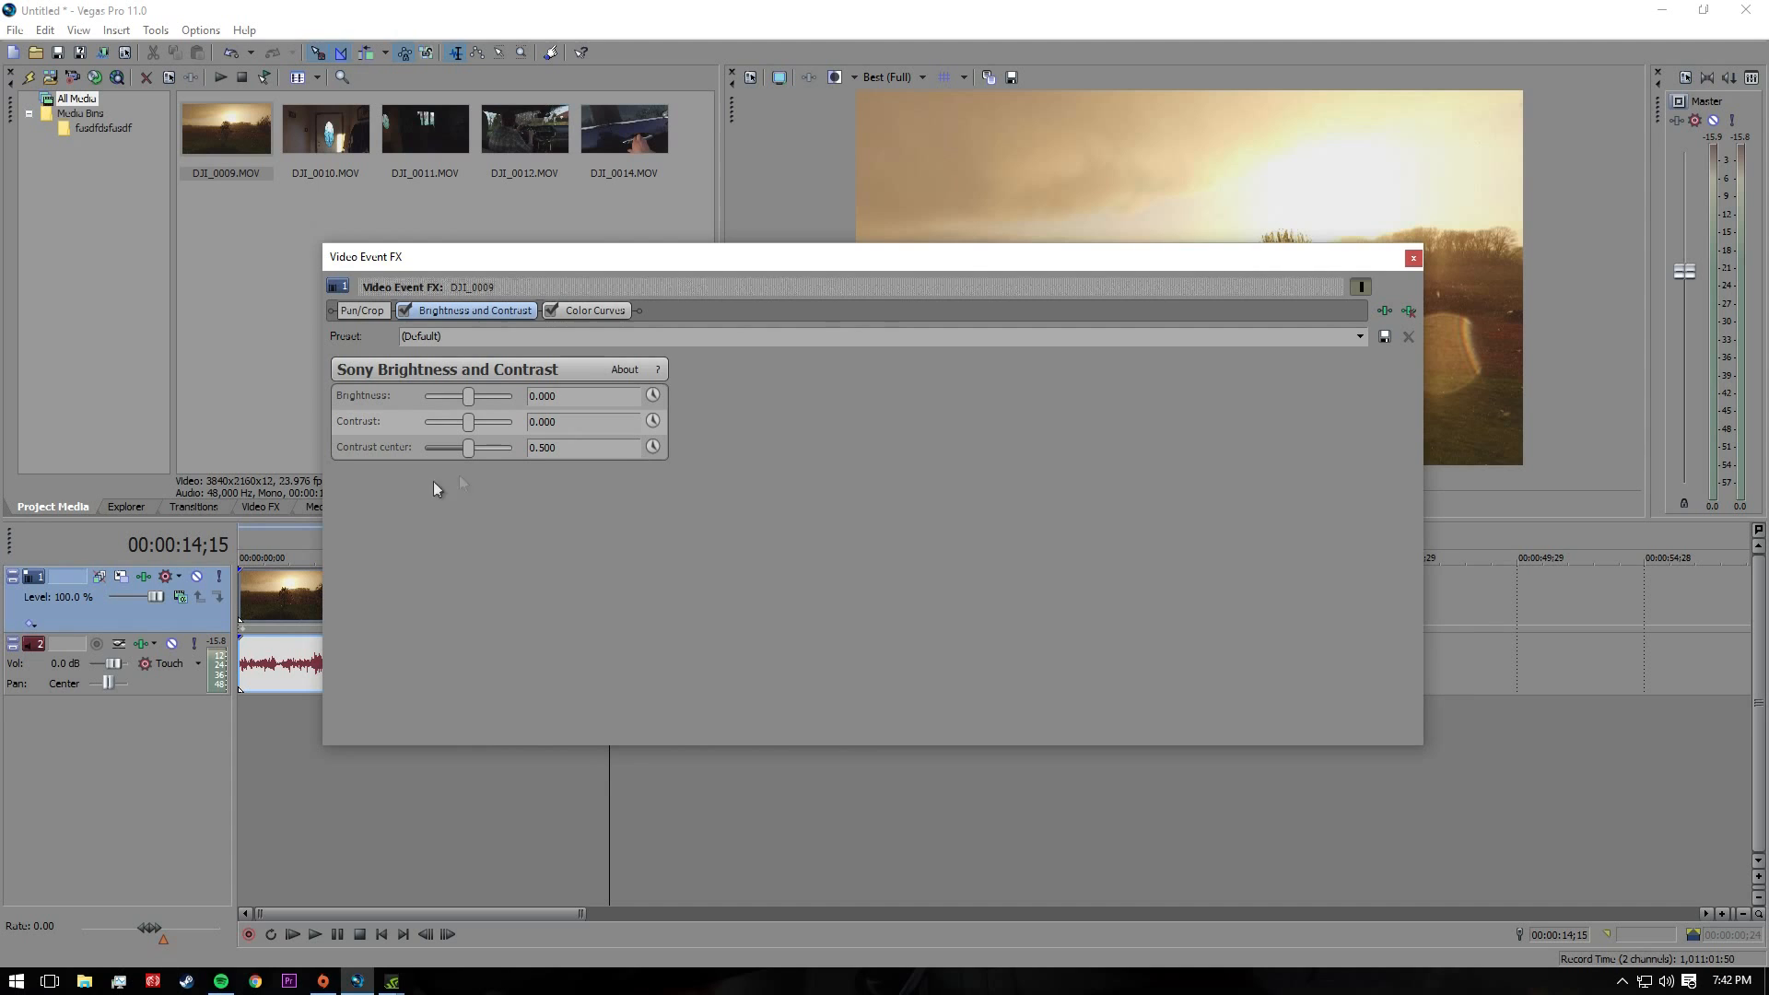
drag(652, 261, 691, 347)
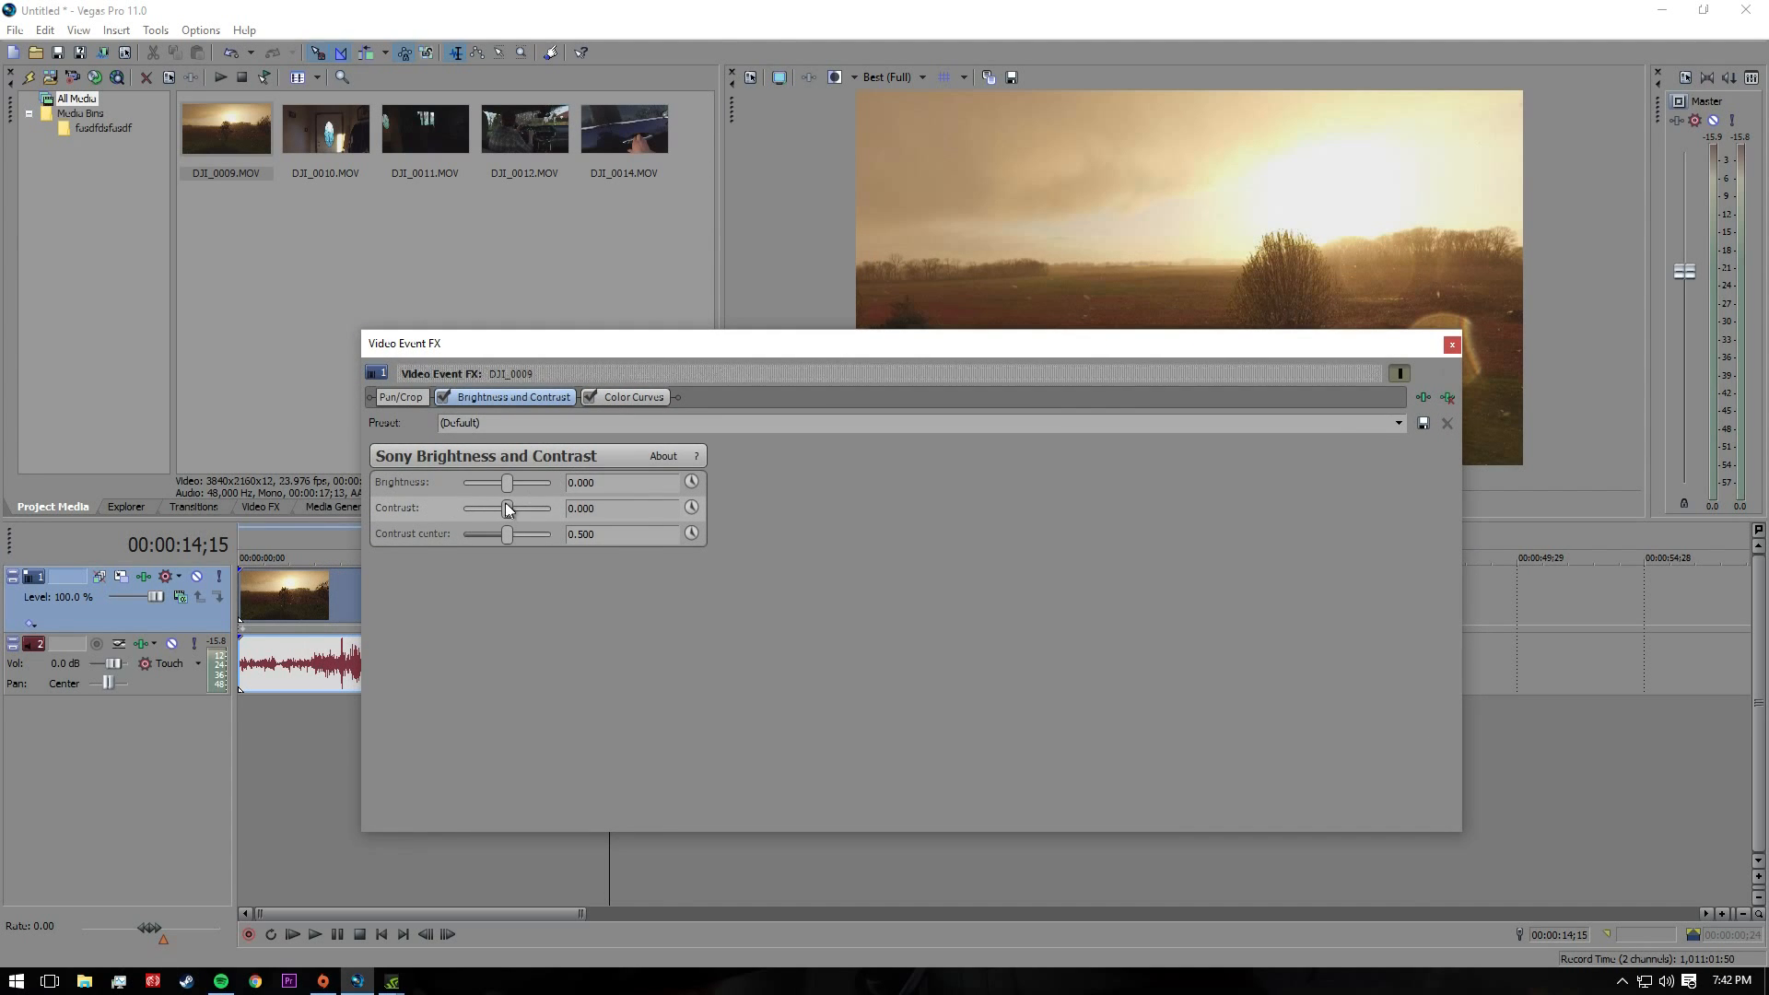
Set the clip's Sony Brightness and Contrast effect to brightness -0.053 and contrast -0.032, and close the effect settings
drag(507, 509, 506, 483)
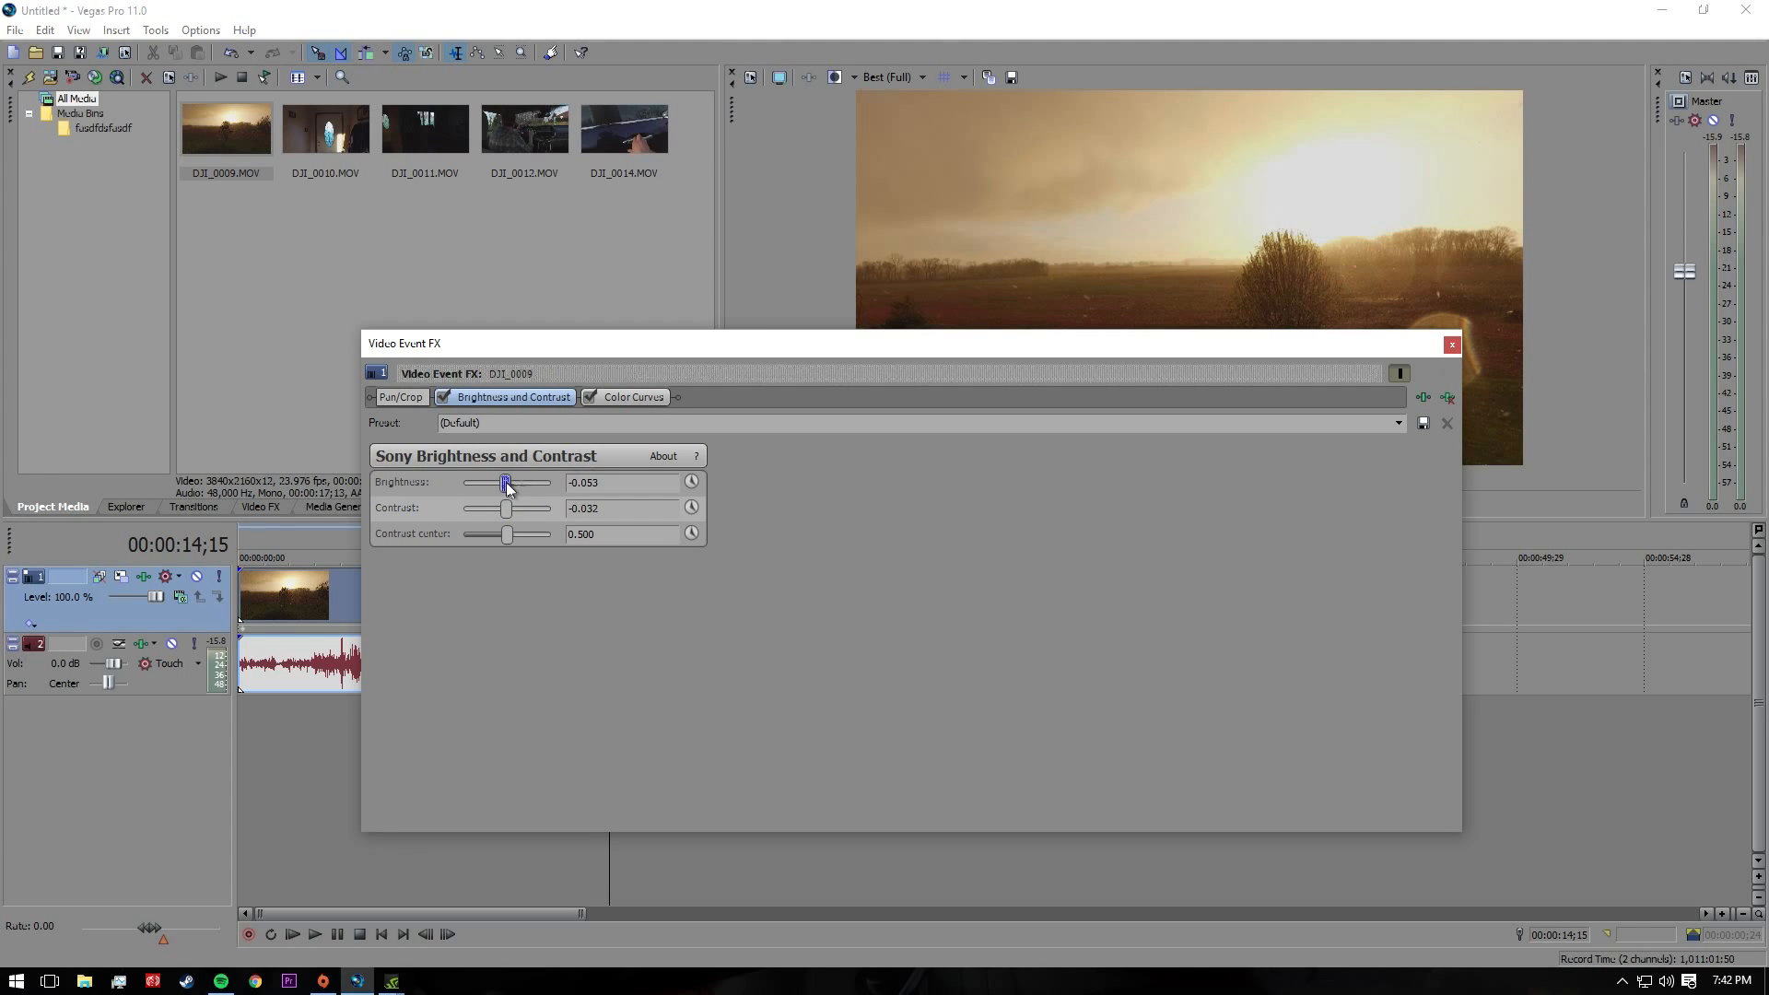
drag(803, 346, 814, 398)
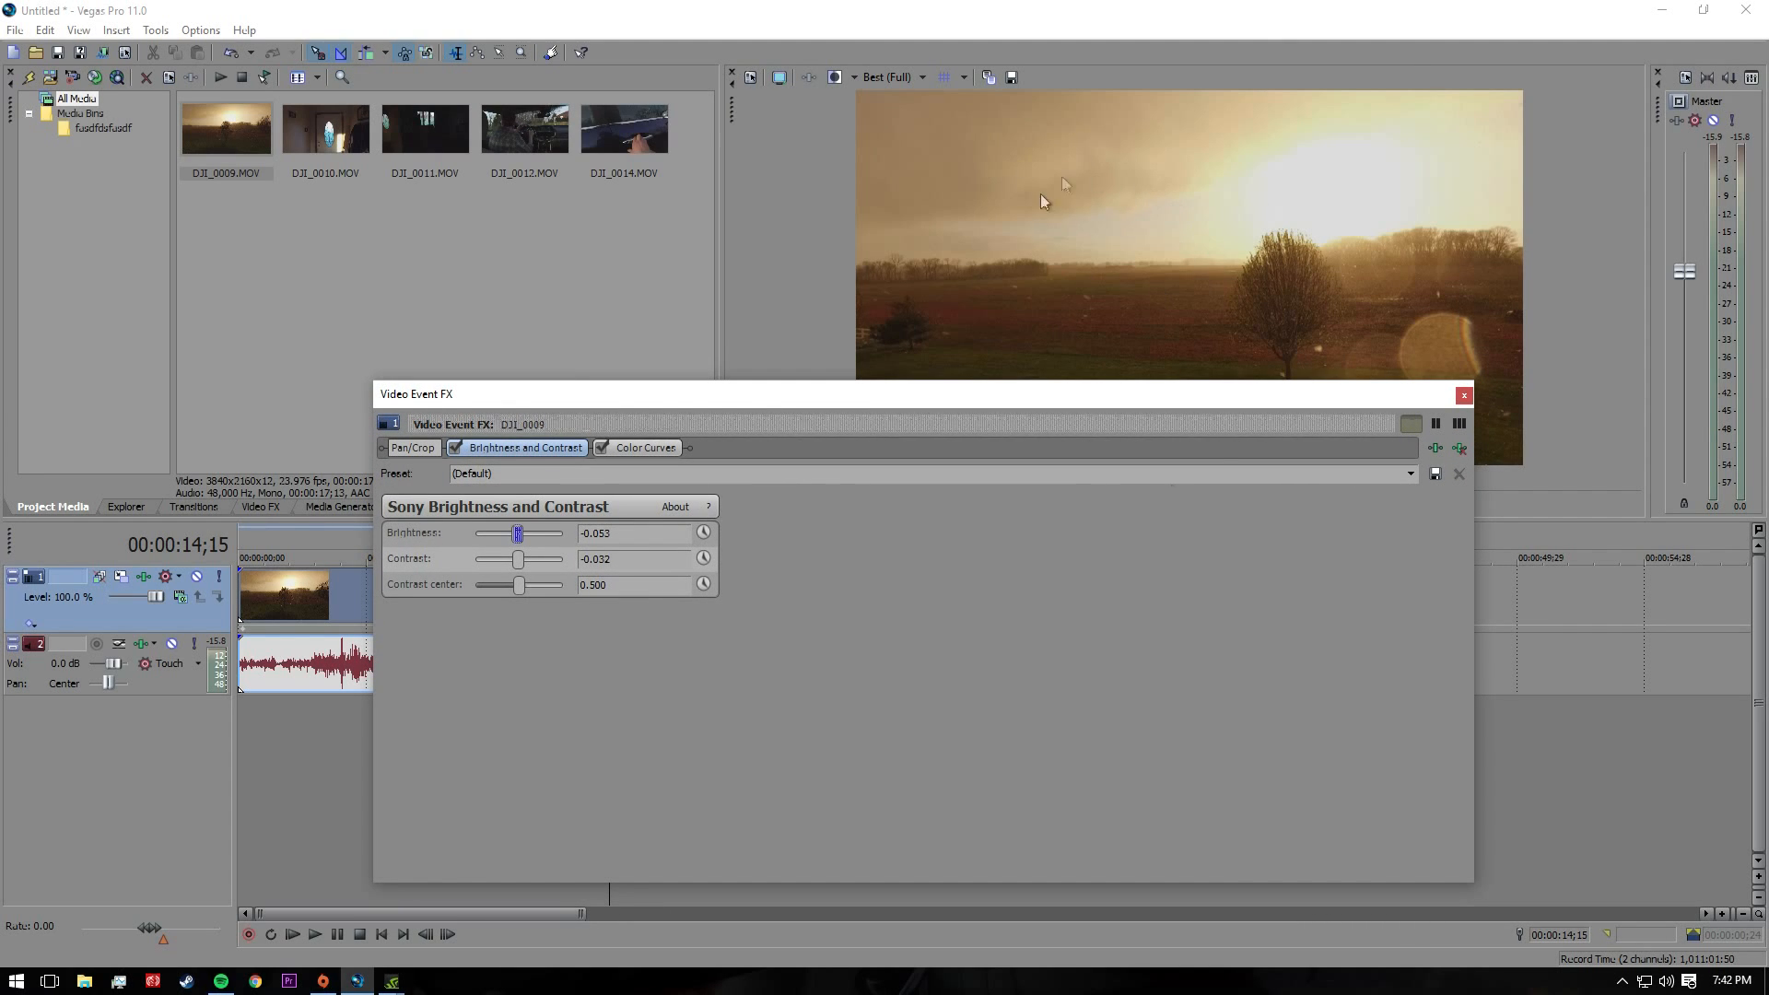
click(1465, 396)
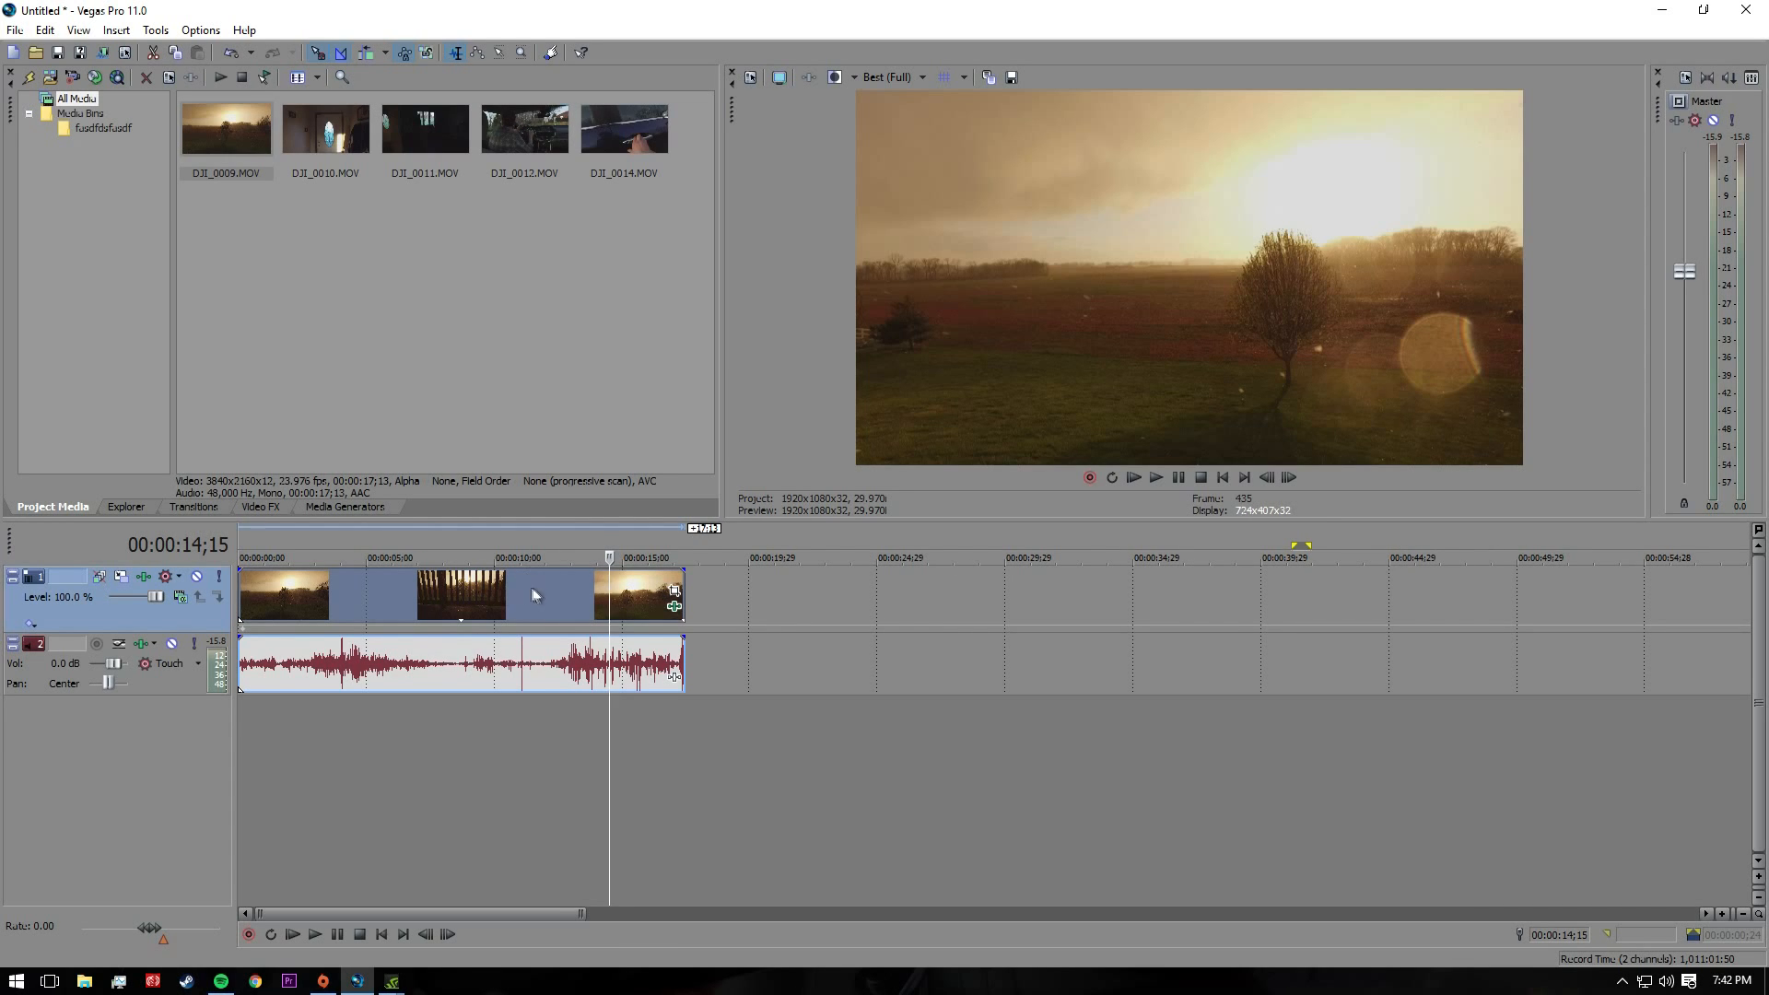
Shift the clip slightly away from the timeline start, and view its Event Pan/Crop settings without changing them
drag(535, 596, 538, 596)
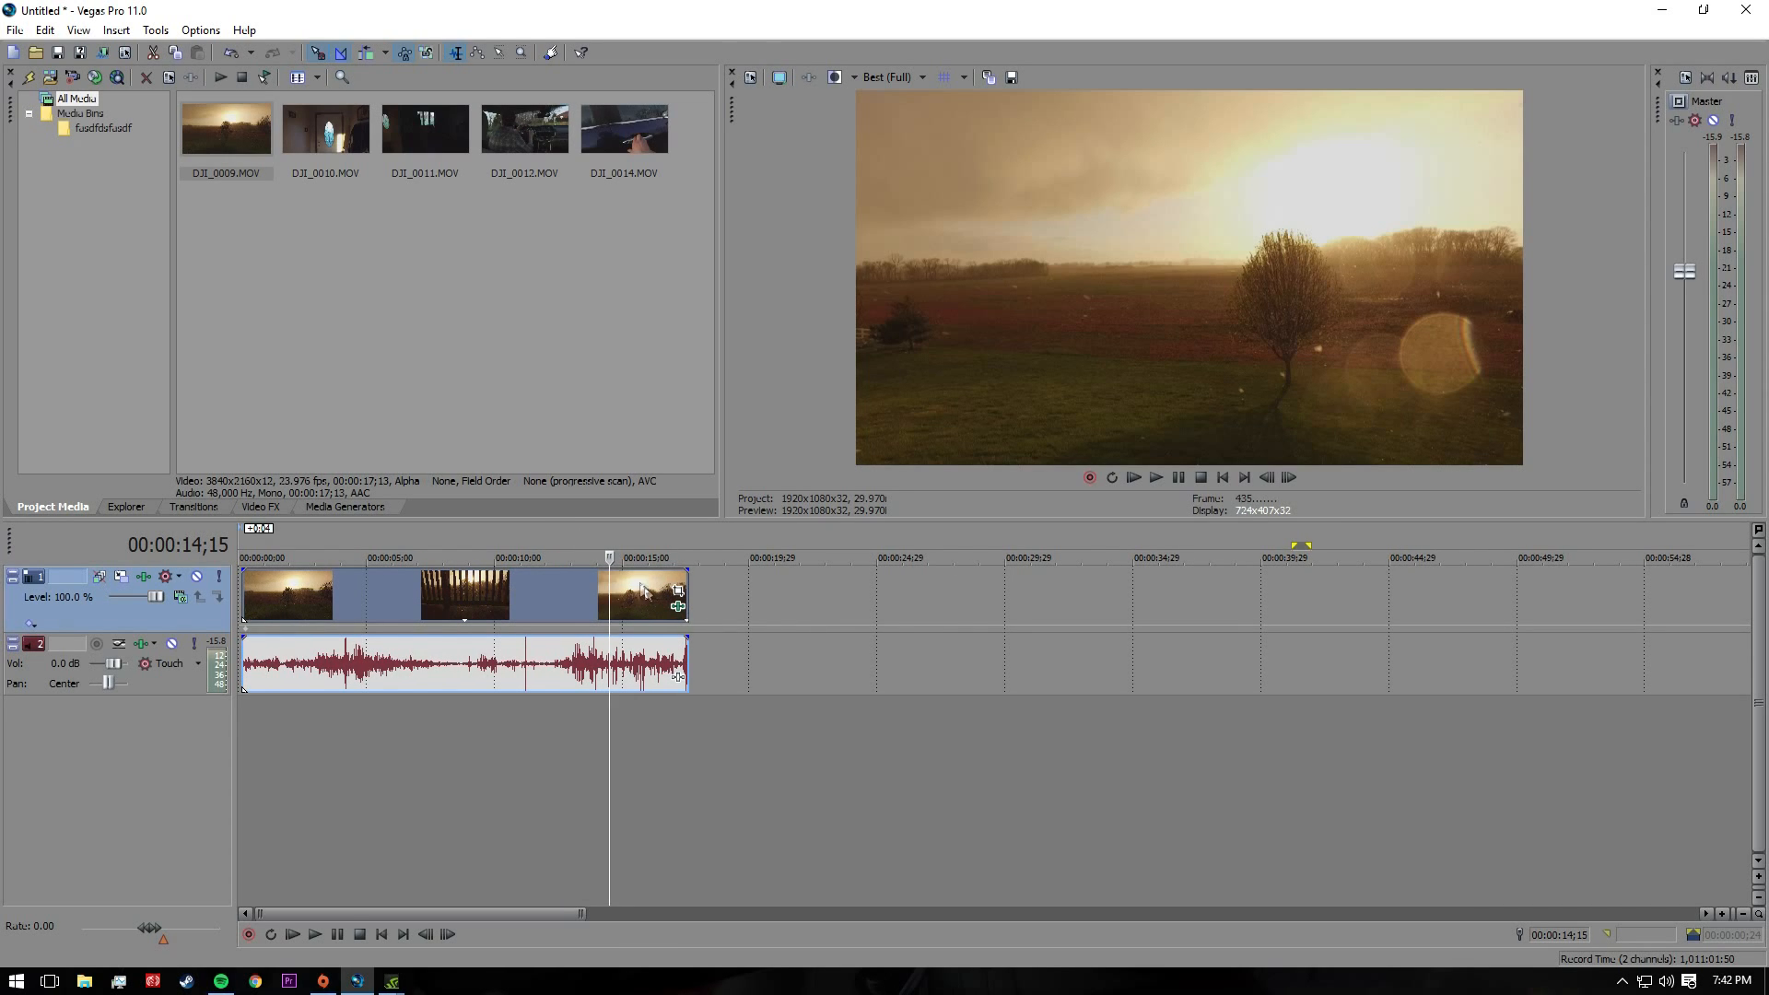
click(679, 591)
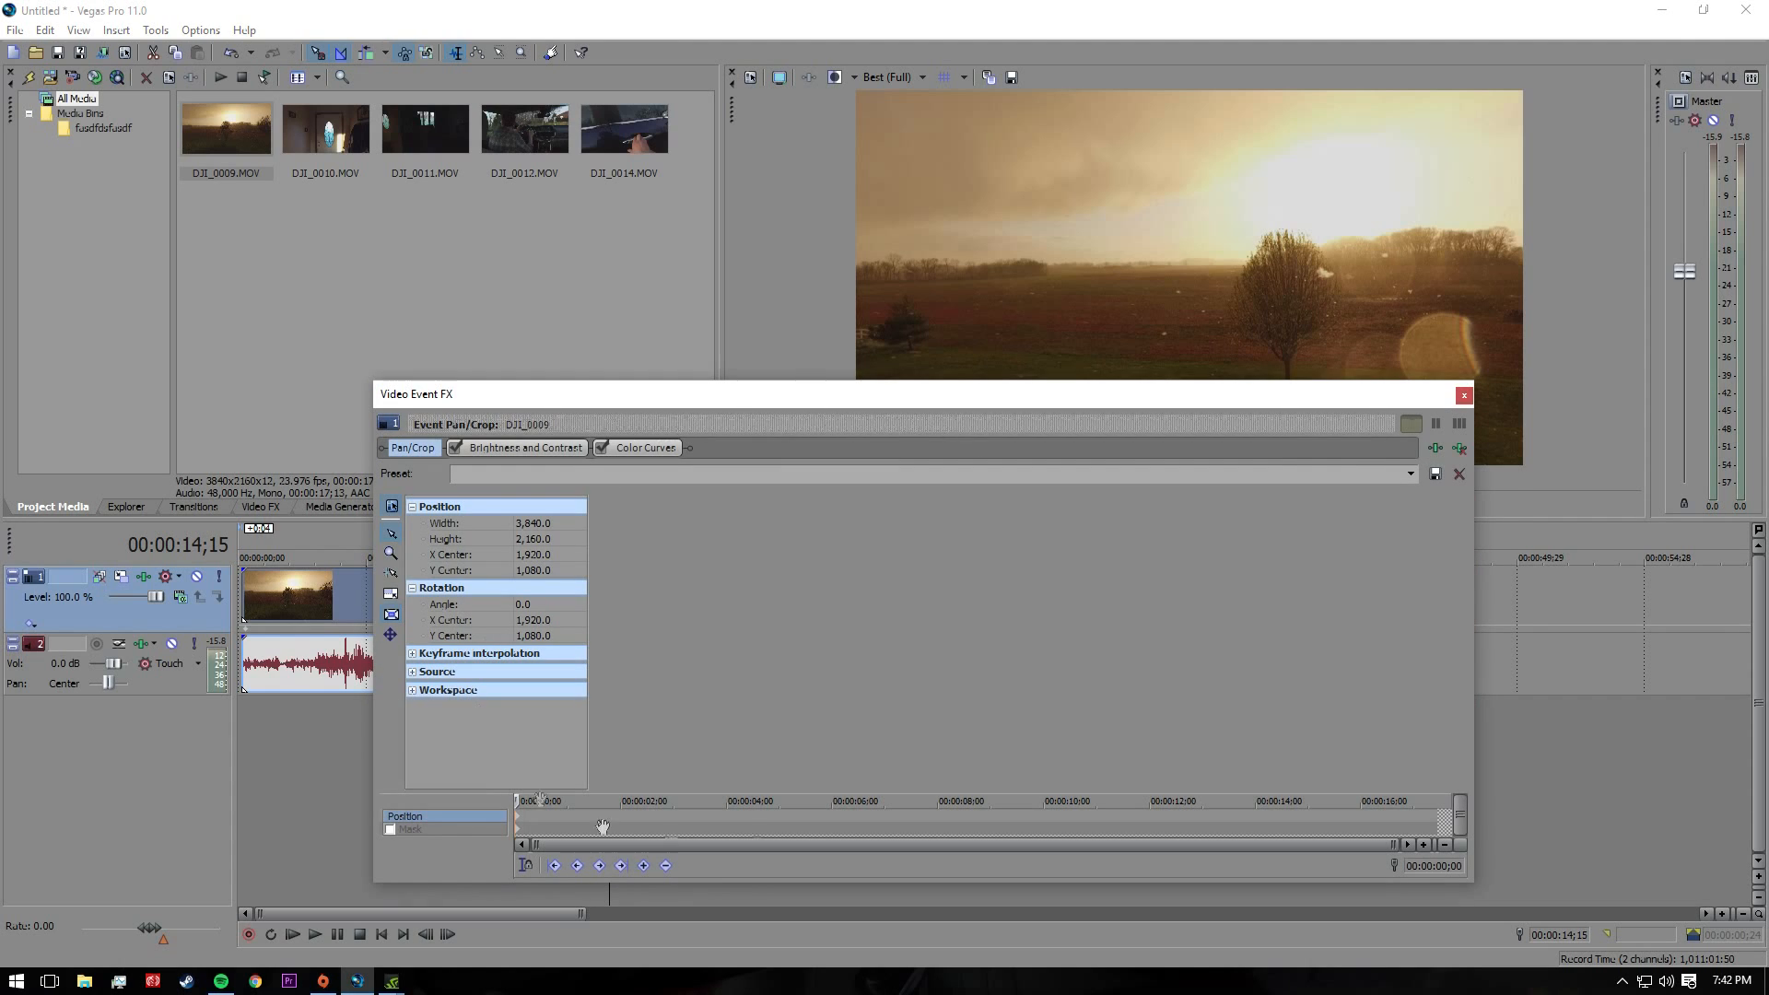
click(1463, 397)
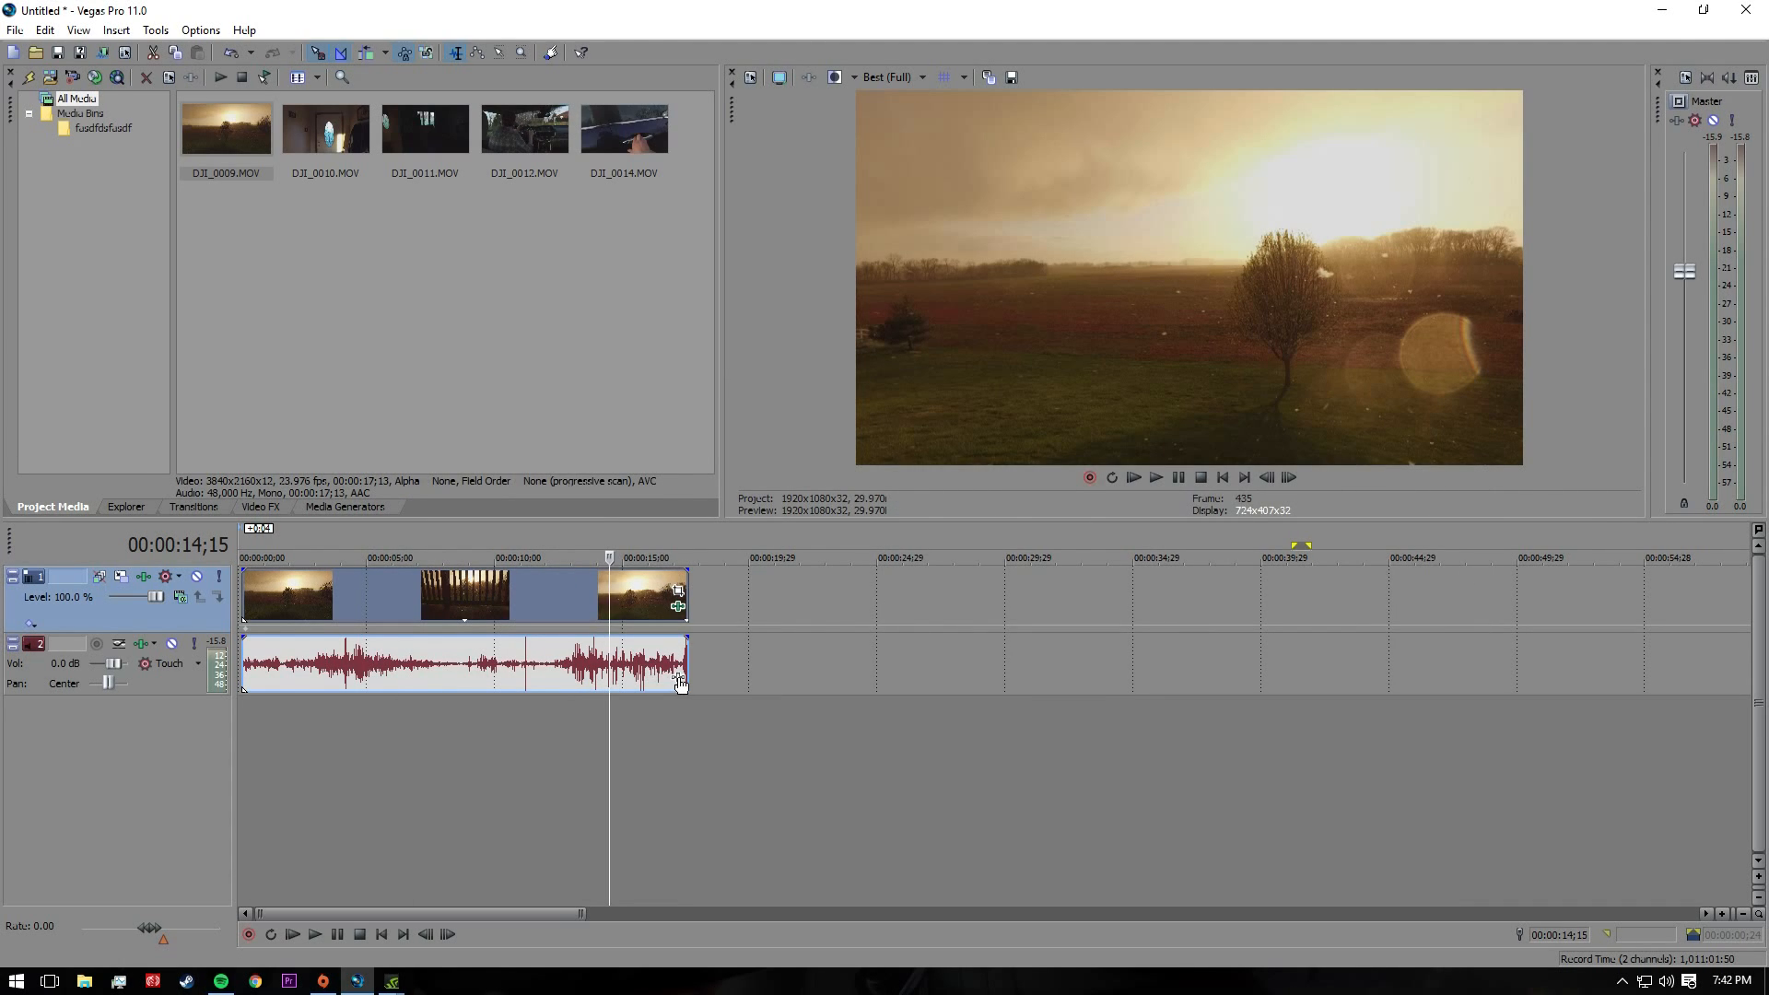
View the Sony audio plug-ins available for the clip's audio event, adding none to the chain
click(678, 680)
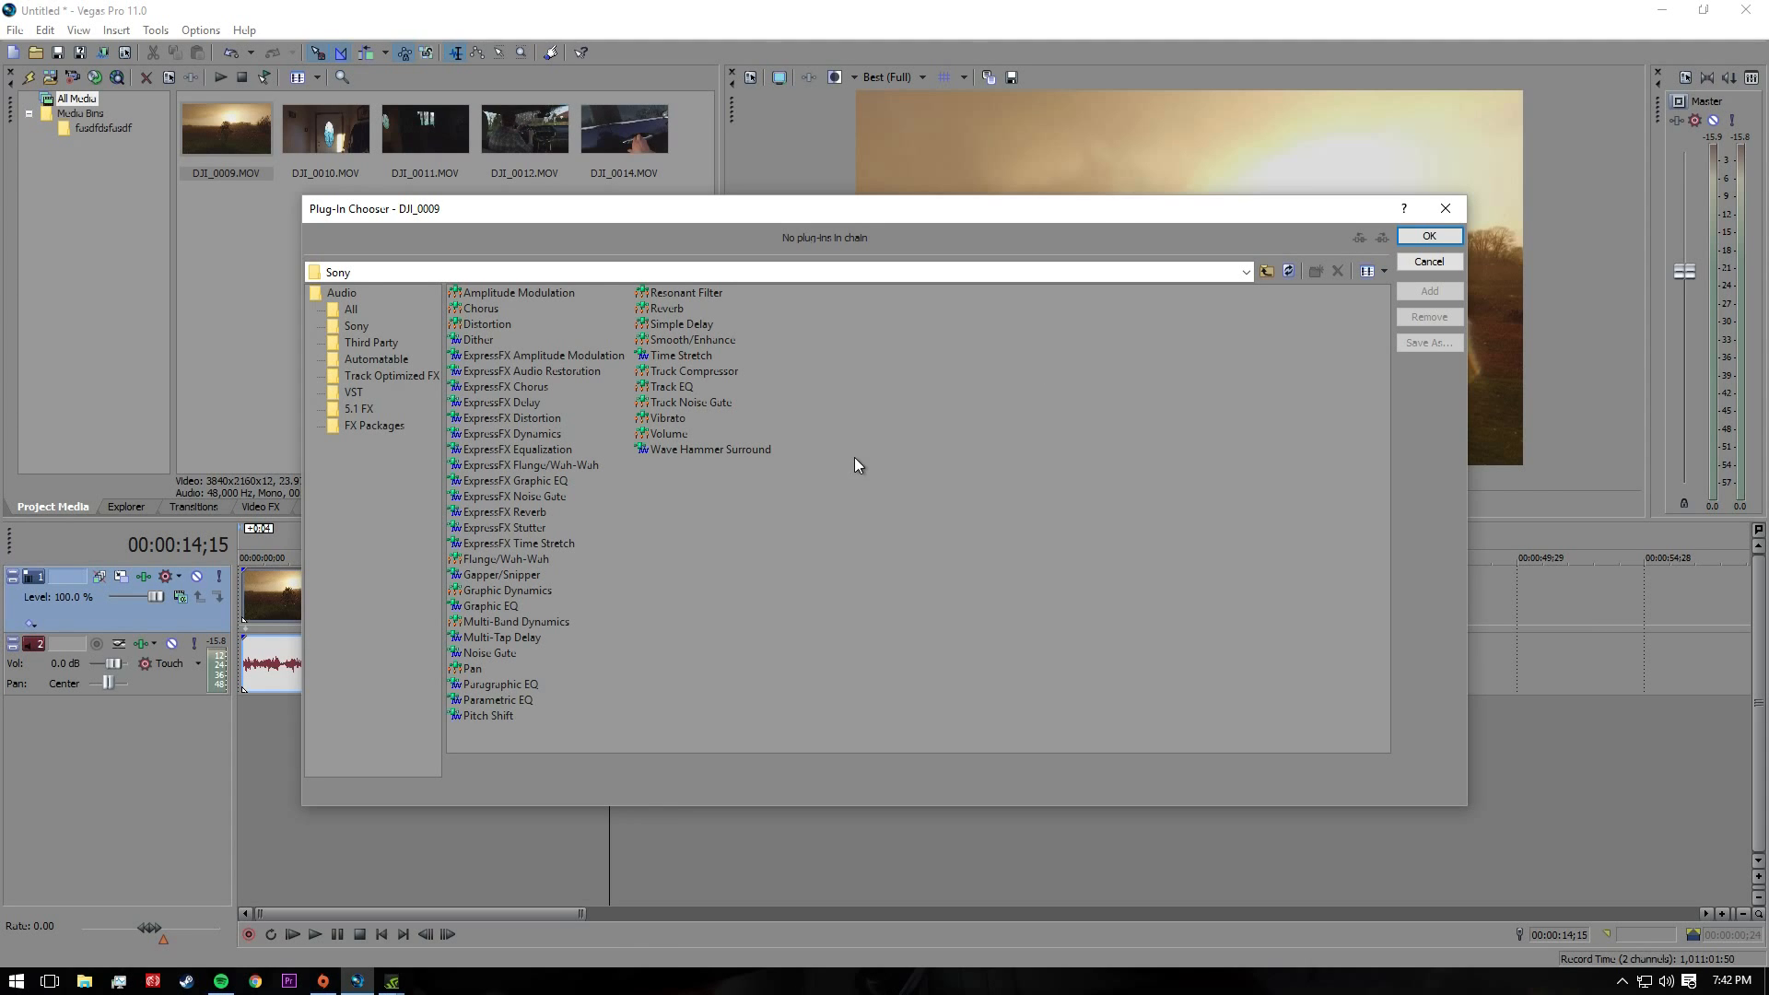
click(1443, 235)
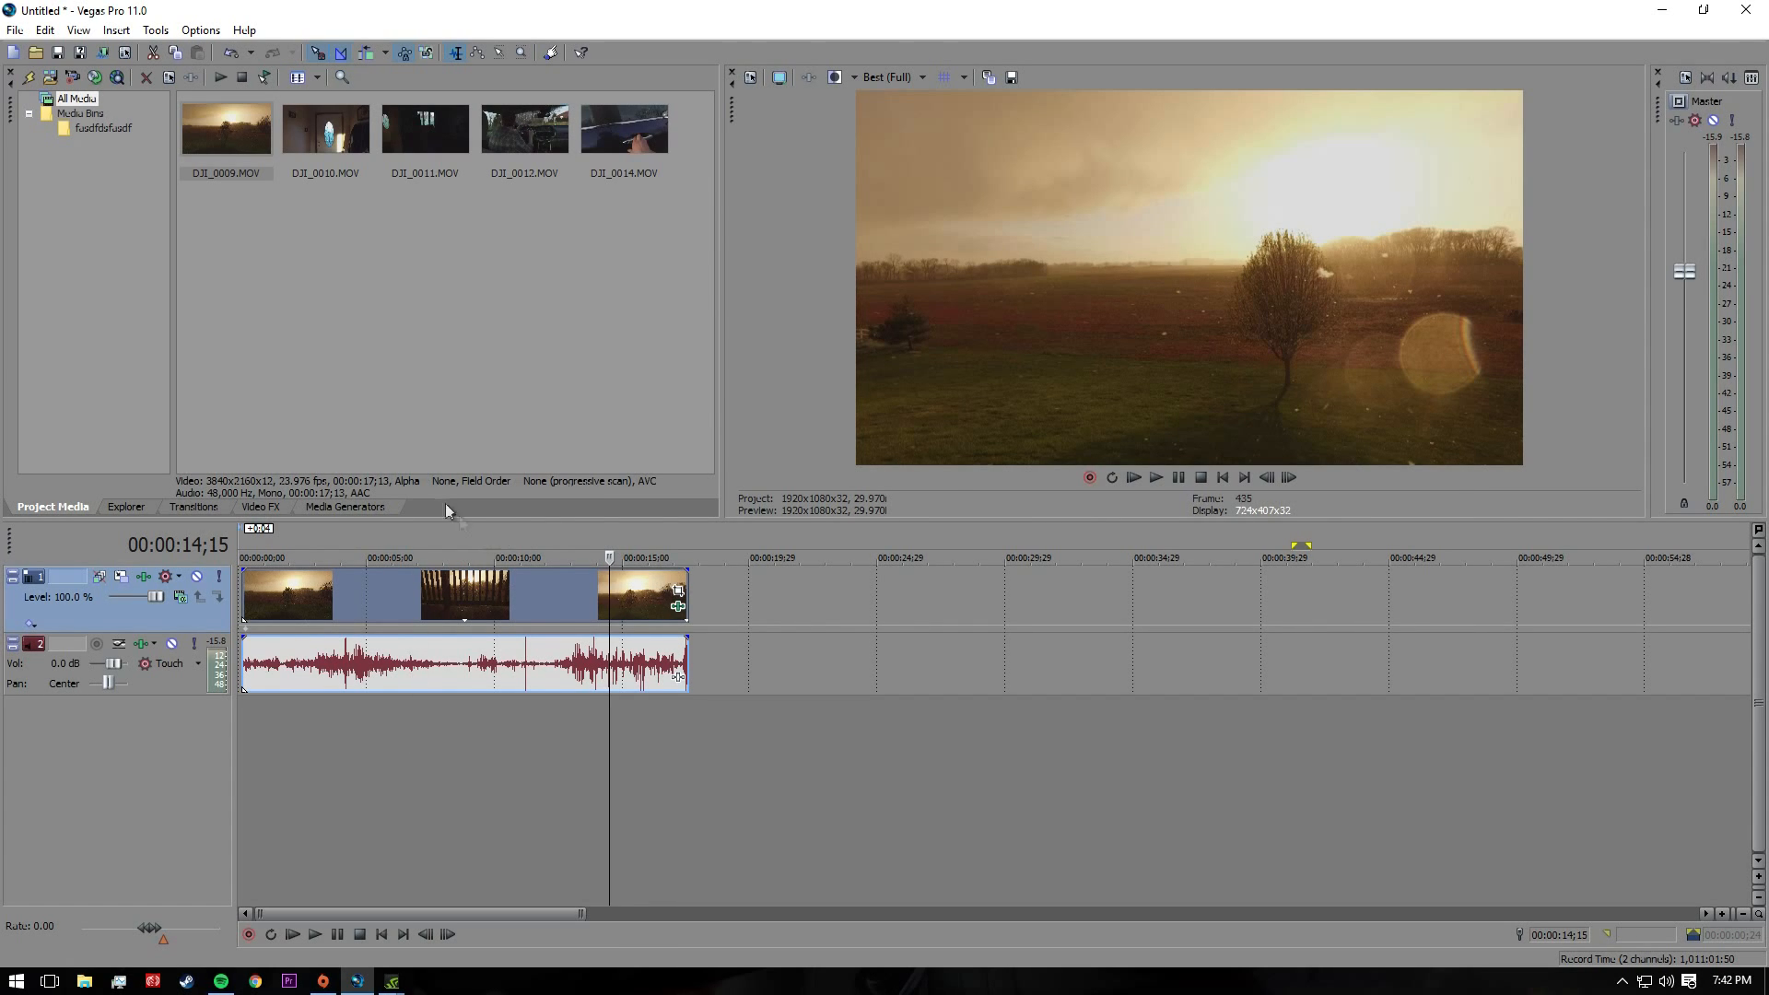
click(517, 336)
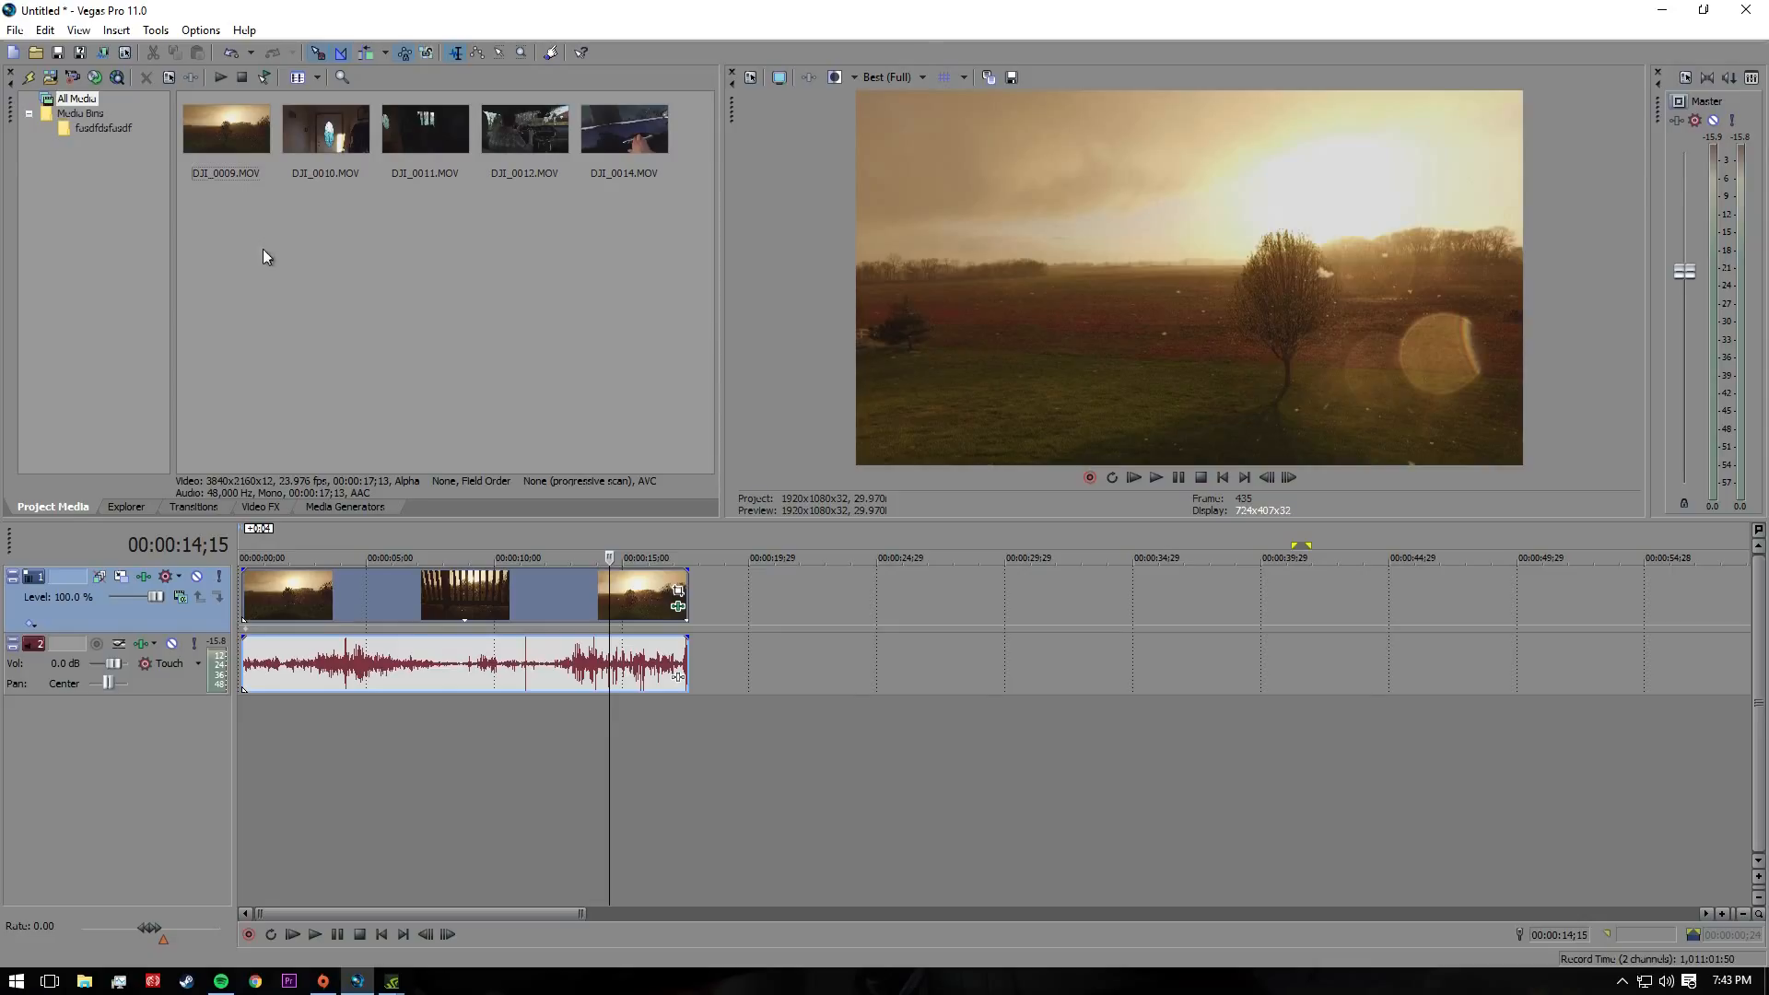
Create a new bin under Media Bins with its default name, and return to the All Media view
click(94, 125)
click(92, 114)
right_click(86, 114)
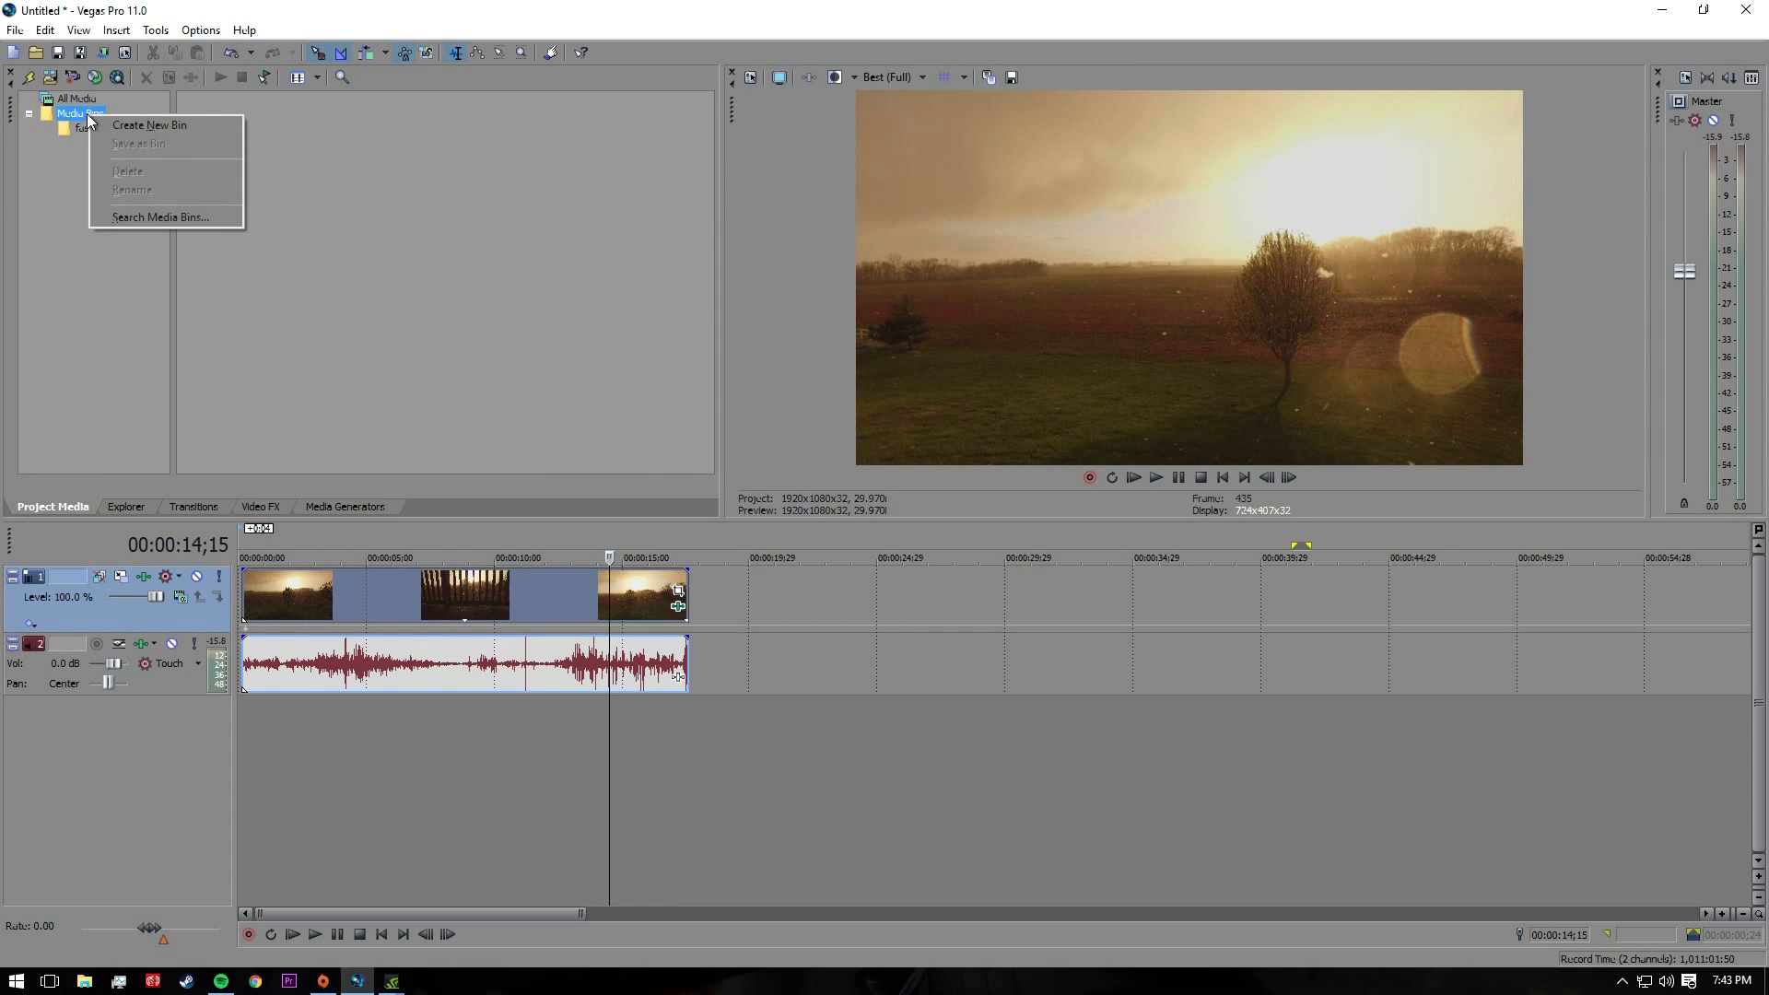
click(98, 123)
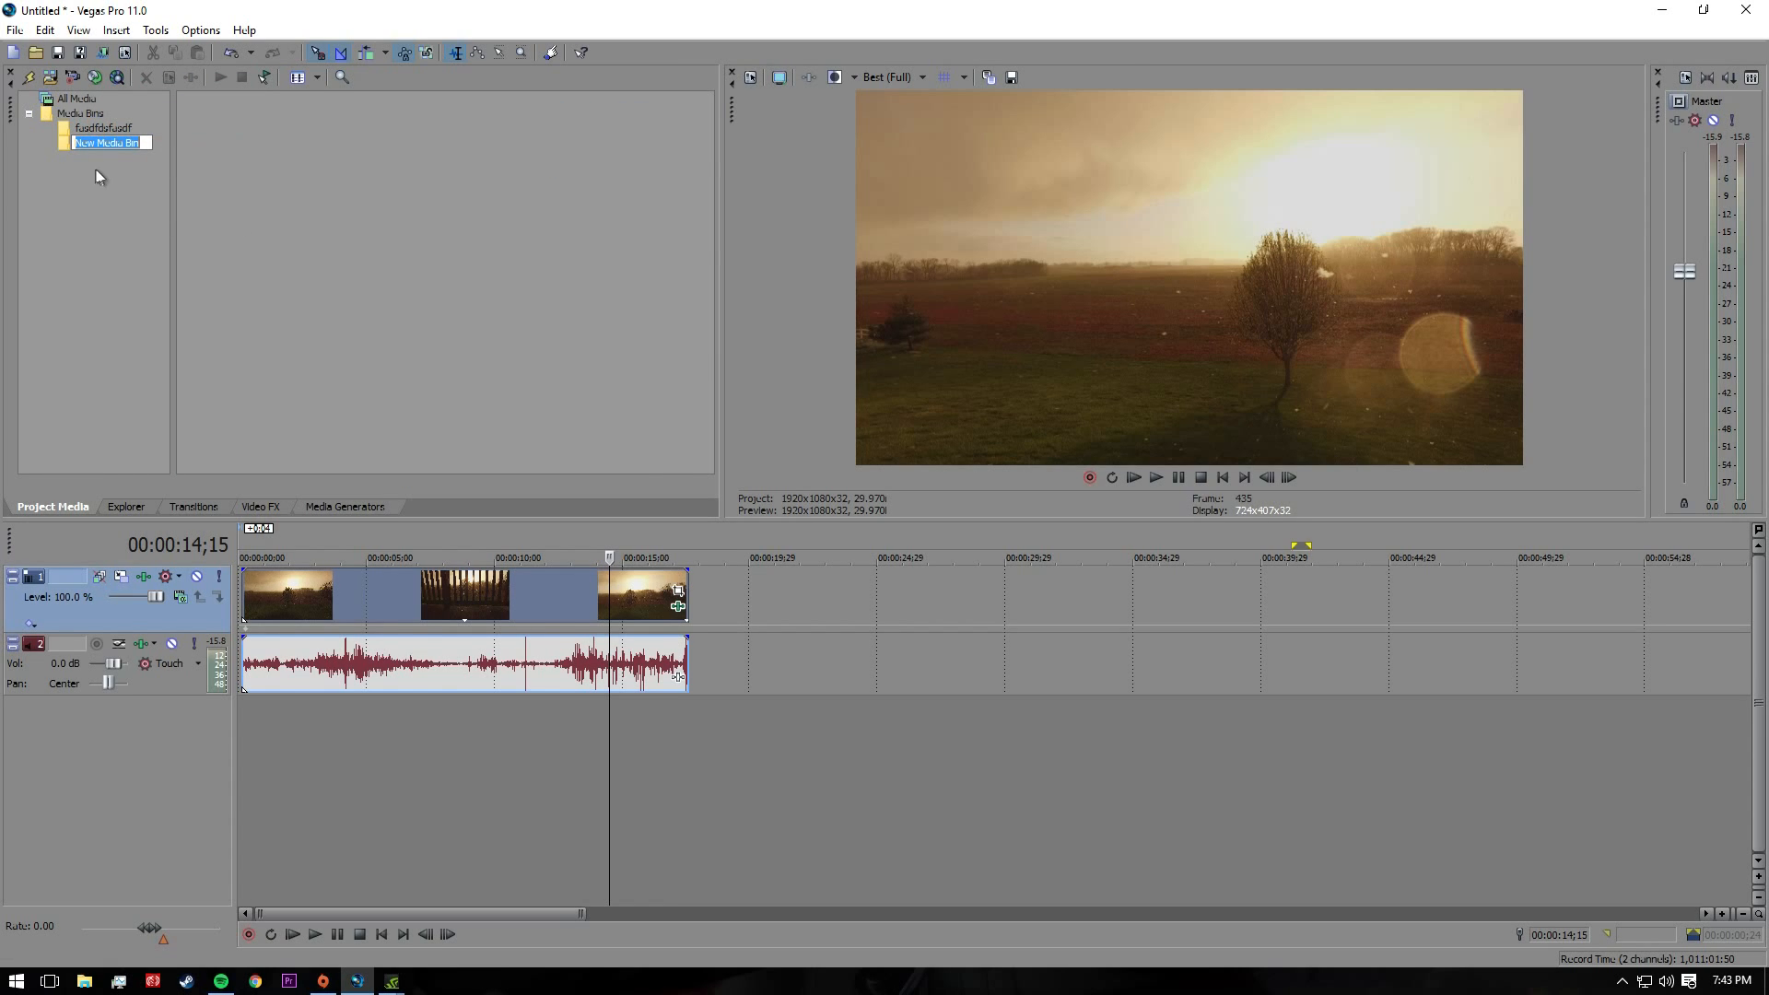
click(105, 164)
click(89, 115)
click(90, 101)
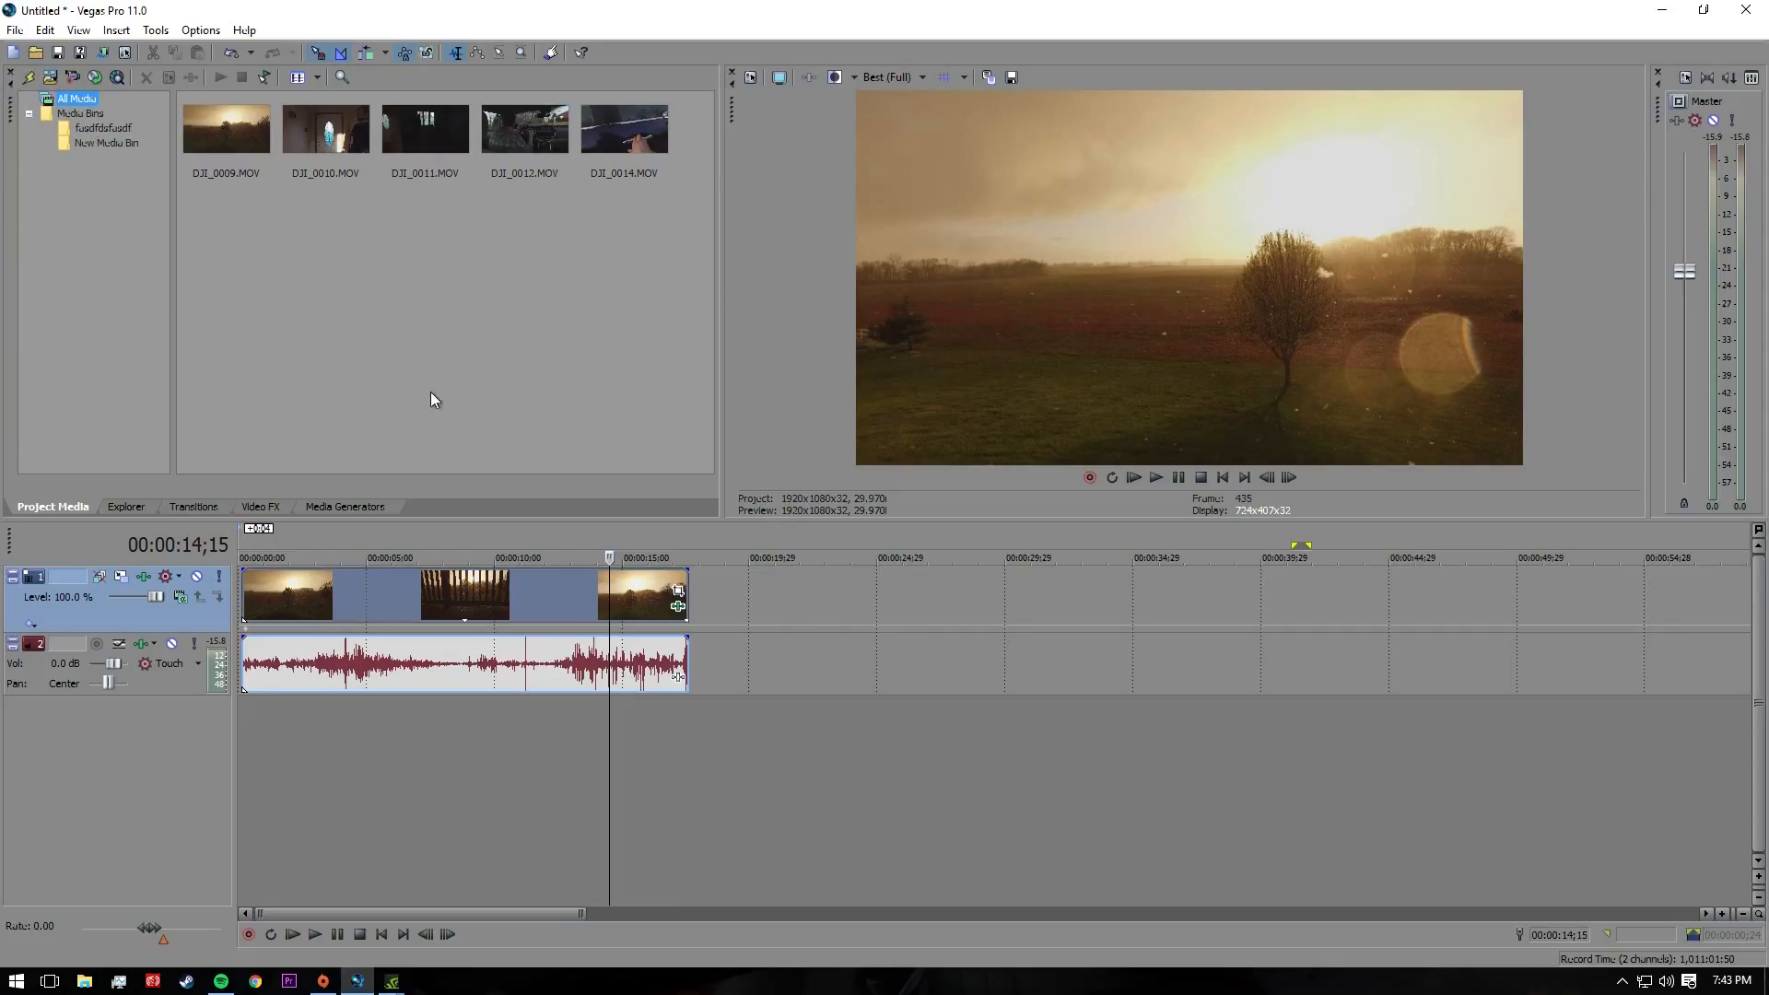
click(509, 307)
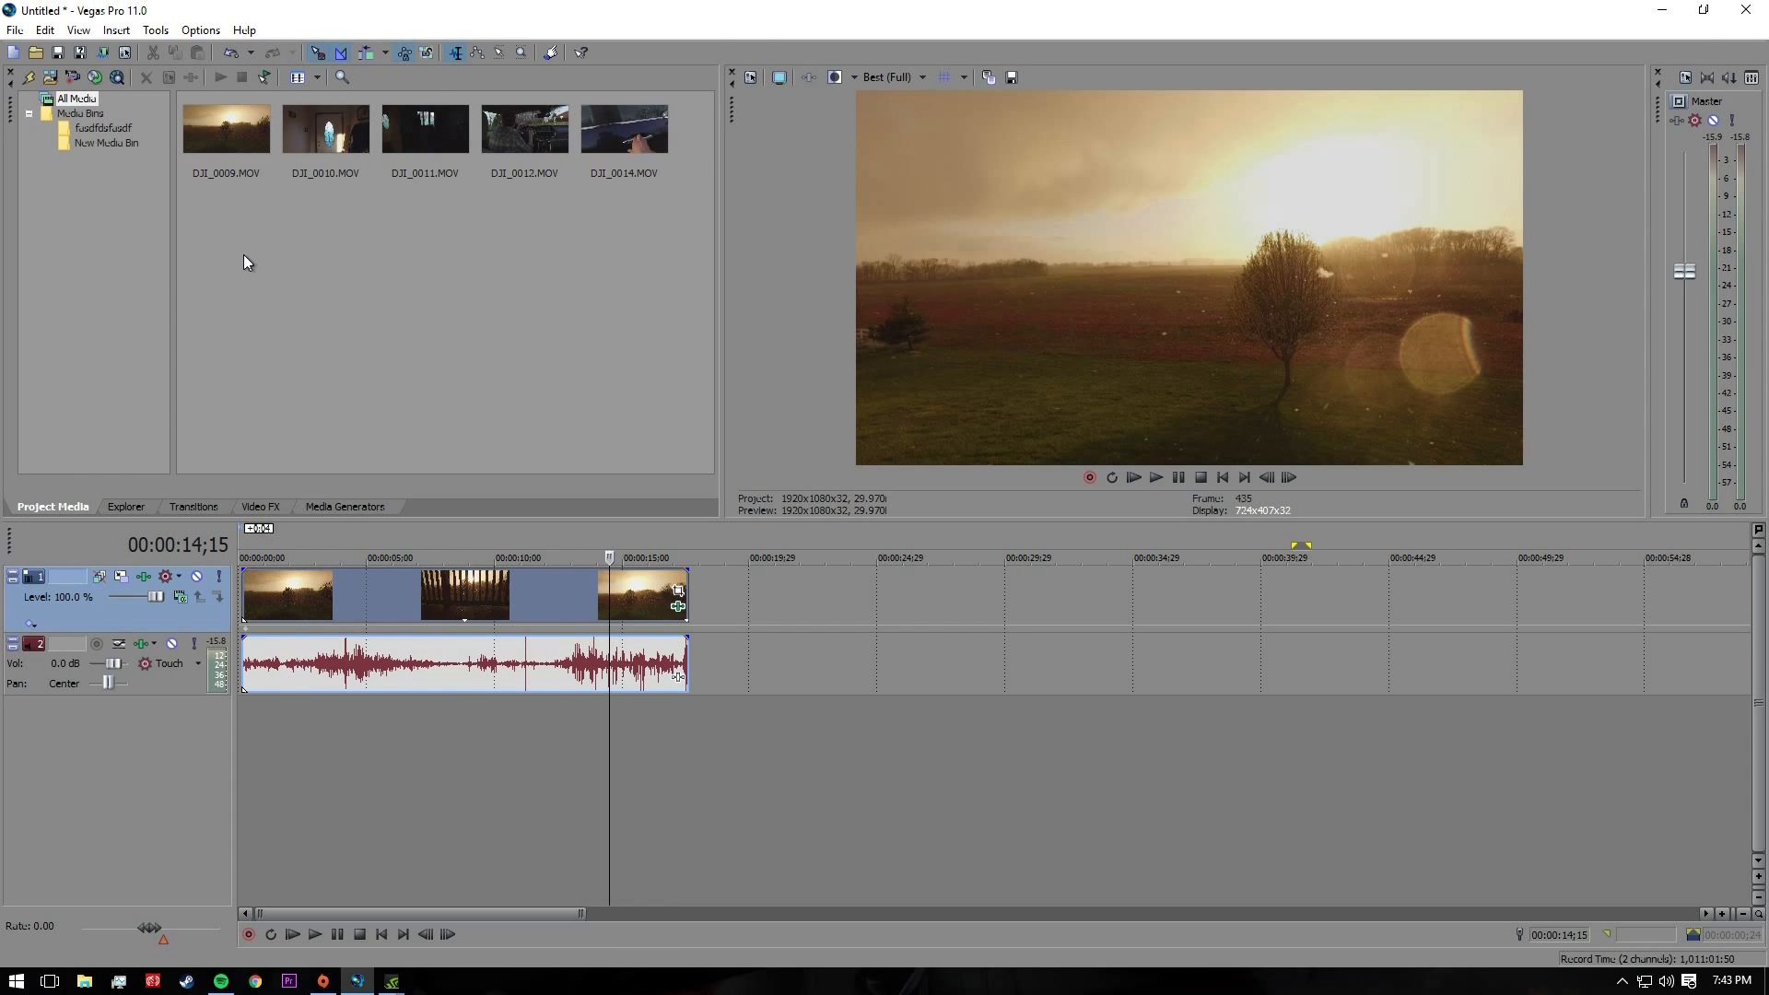